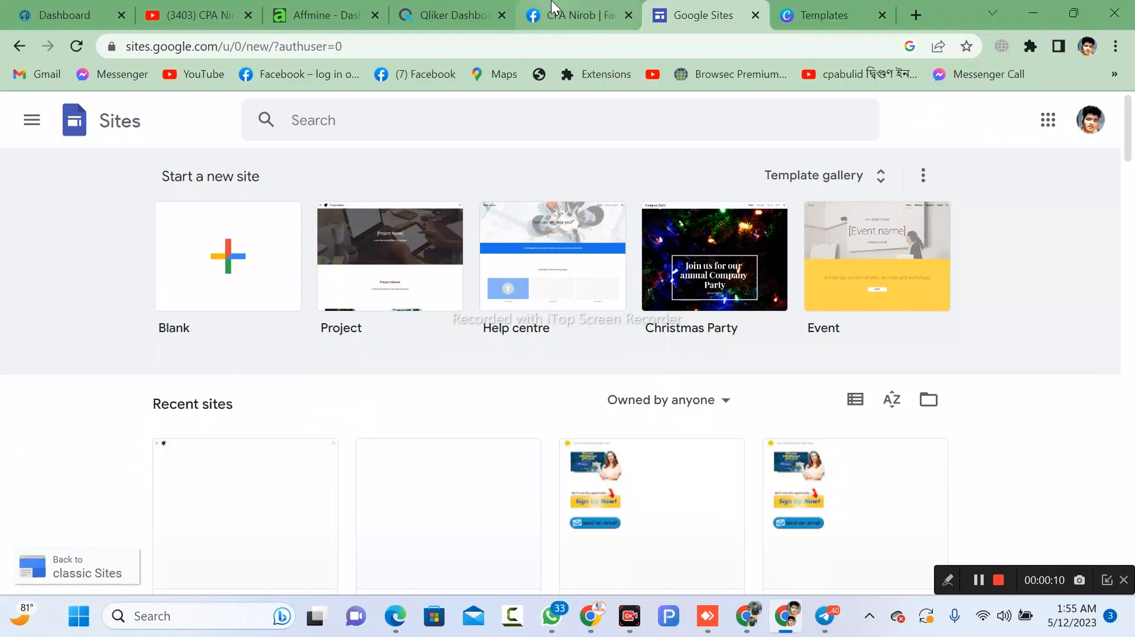
Look over the Affmine payments page and browse the latest videos on the open YouTube channel.
{"action": "left_click", "coordinate": [311, 2]}
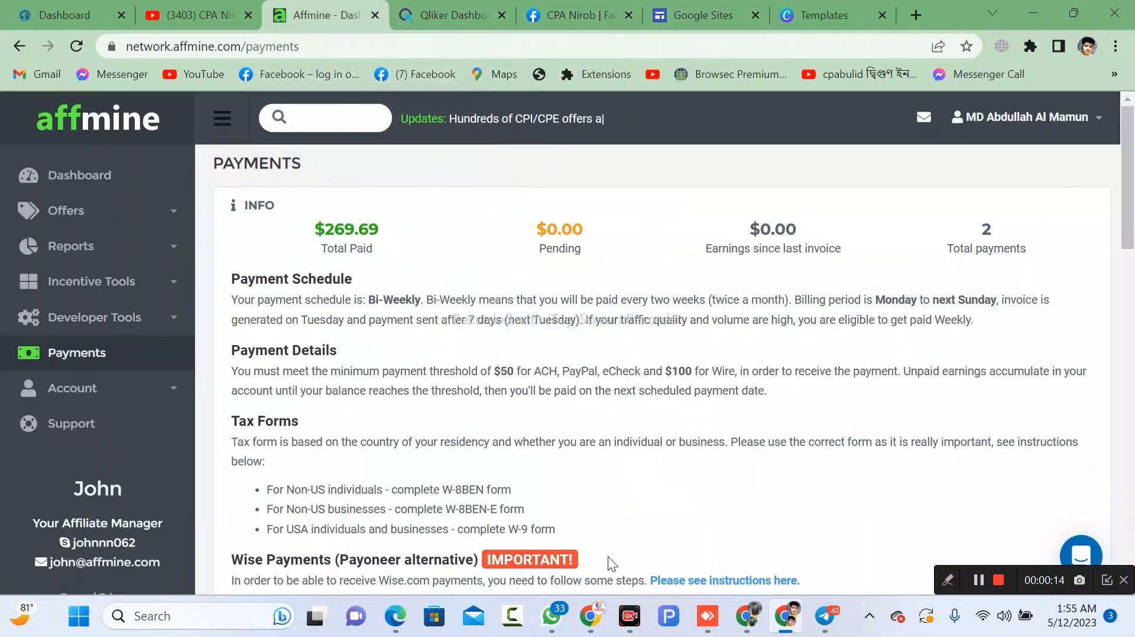
{"action": "left_click", "coordinate": [198, 8]}
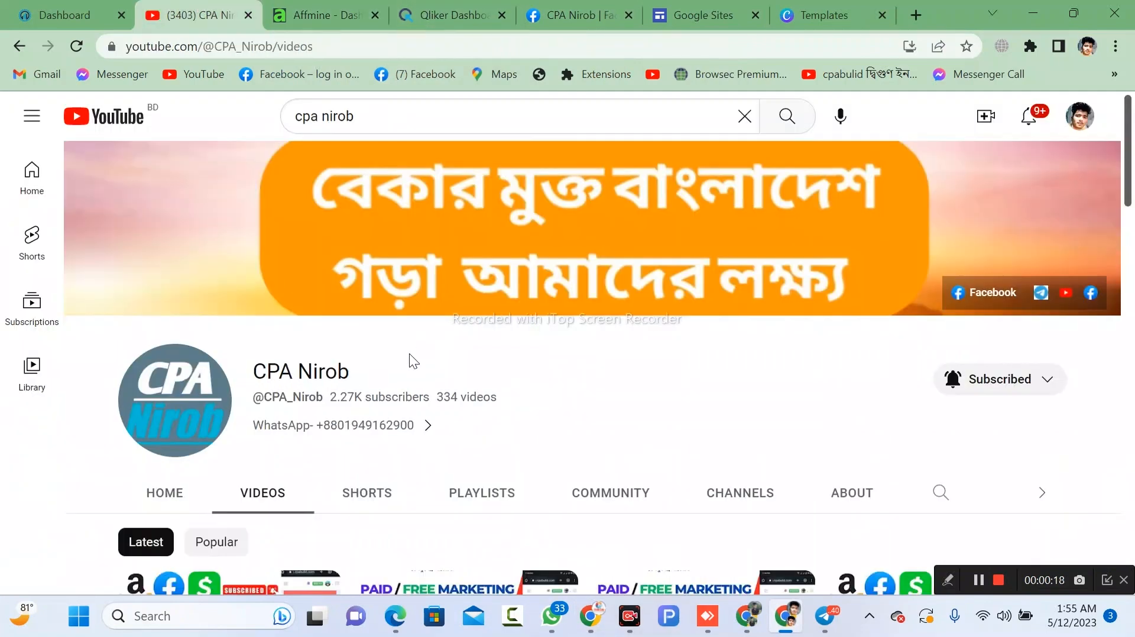
{"action": "scroll", "coordinate": [409, 354], "scroll_direction": "down", "scroll_amount": 2}
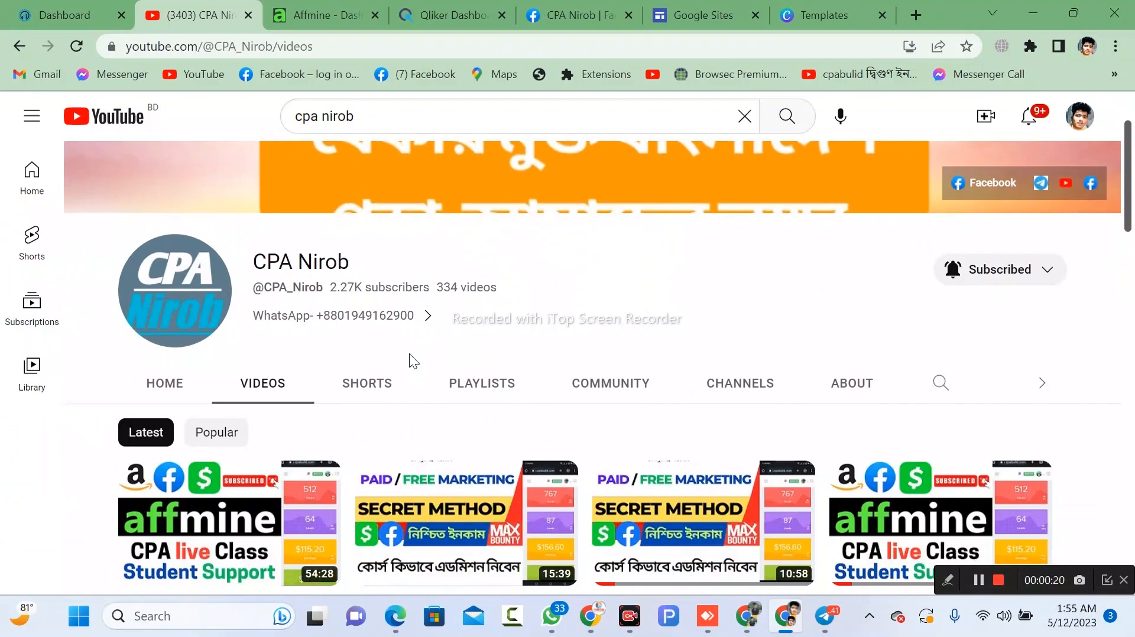
{"action": "scroll", "coordinate": [409, 354], "scroll_direction": "down", "scroll_amount": 3}
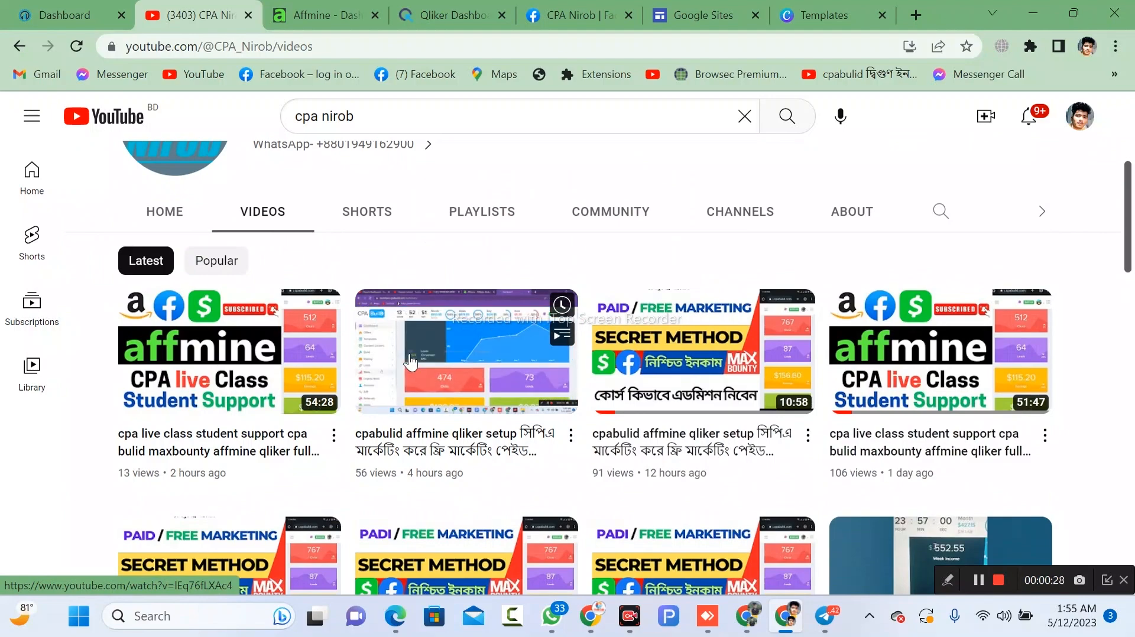
{"action": "scroll", "coordinate": [411, 360], "scroll_direction": "down", "scroll_amount": 2}
{"action": "scroll", "coordinate": [409, 354], "scroll_direction": "down", "scroll_amount": 2}
{"action": "scroll", "coordinate": [409, 354], "scroll_direction": "up", "scroll_amount": 8}
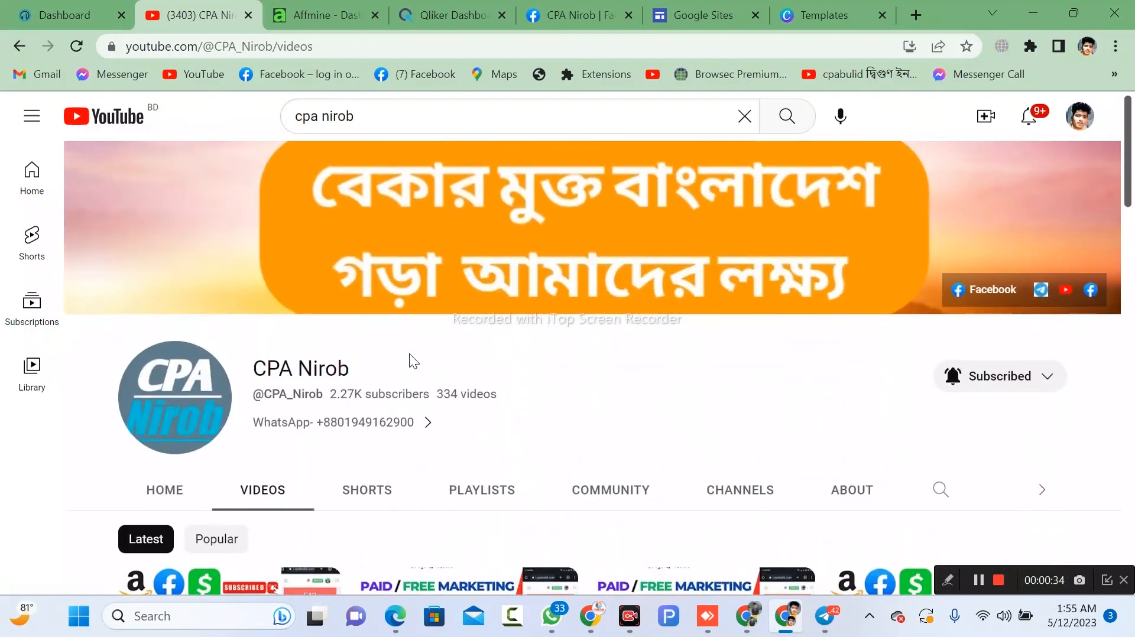
{"action": "scroll", "coordinate": [409, 354], "scroll_direction": "down", "scroll_amount": 3}
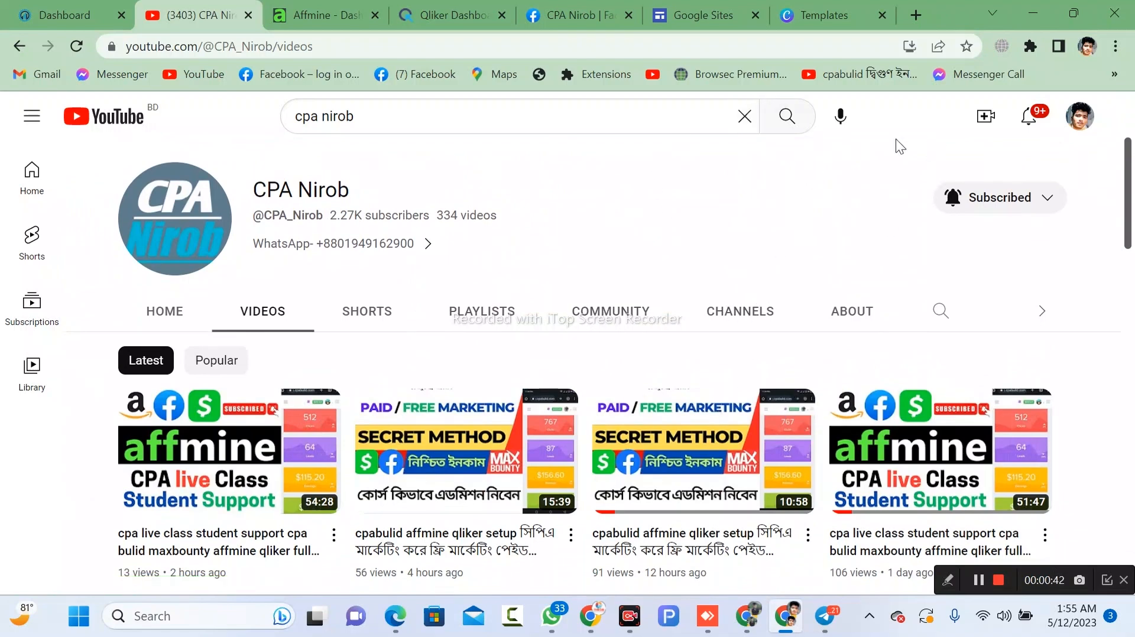
Search Google for google.sites in a new browser tab and open the Google Sites sign-in result.
{"action": "left_click", "coordinate": [915, 15]}
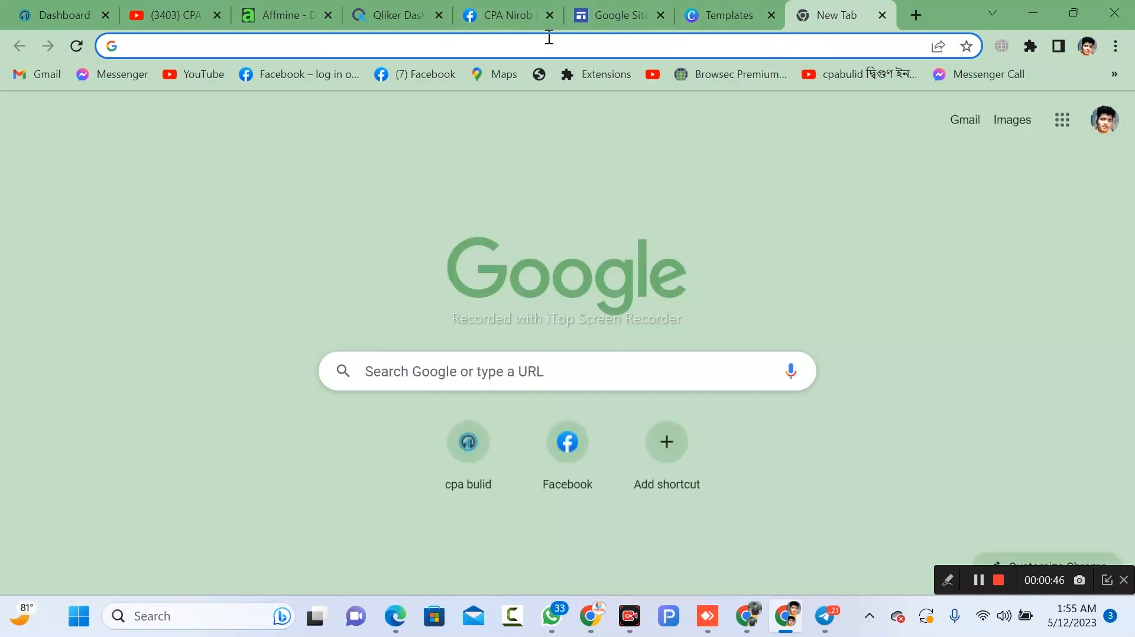
{"action": "left_click", "coordinate": [548, 37]}
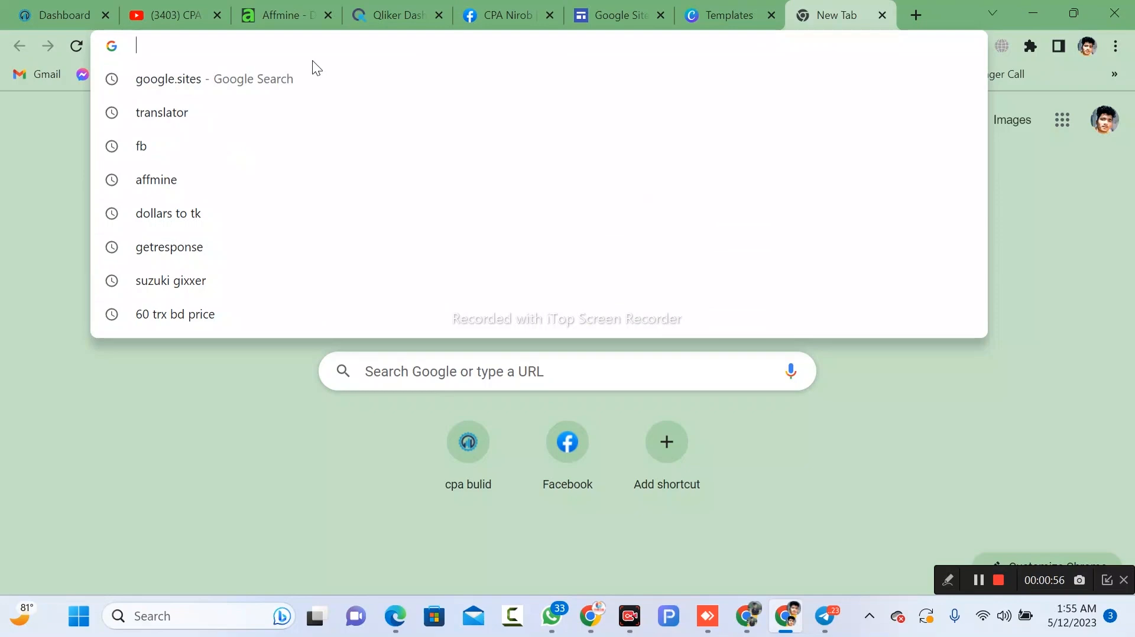
{"action": "left_click", "coordinate": [203, 87]}
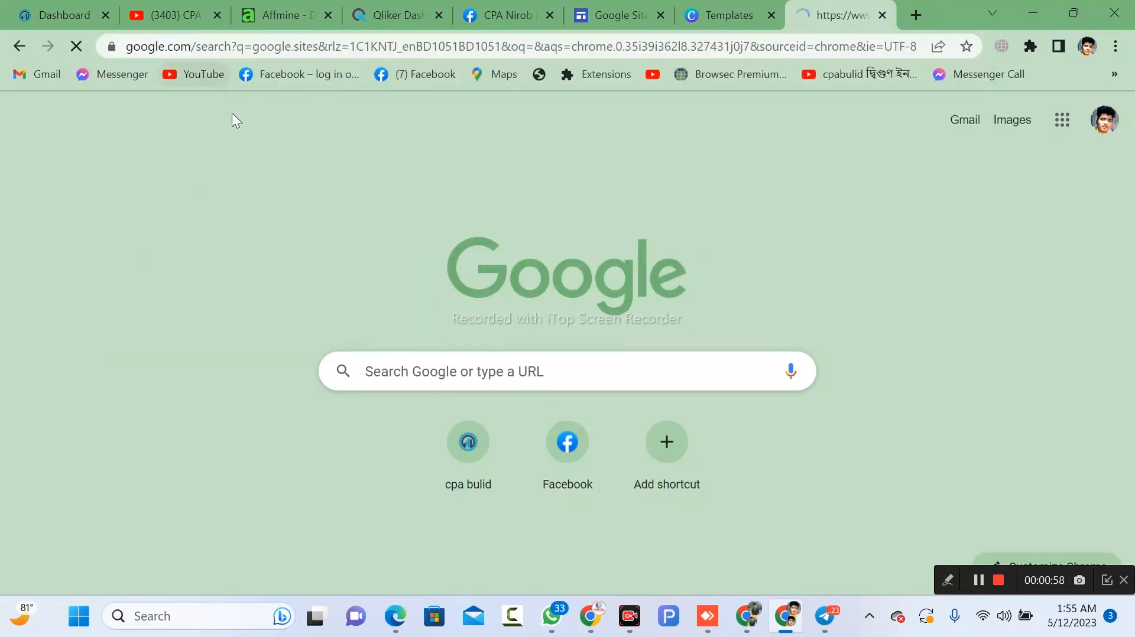
{"action": "scroll", "coordinate": [273, 143], "scroll_direction": "up", "scroll_amount": 5}
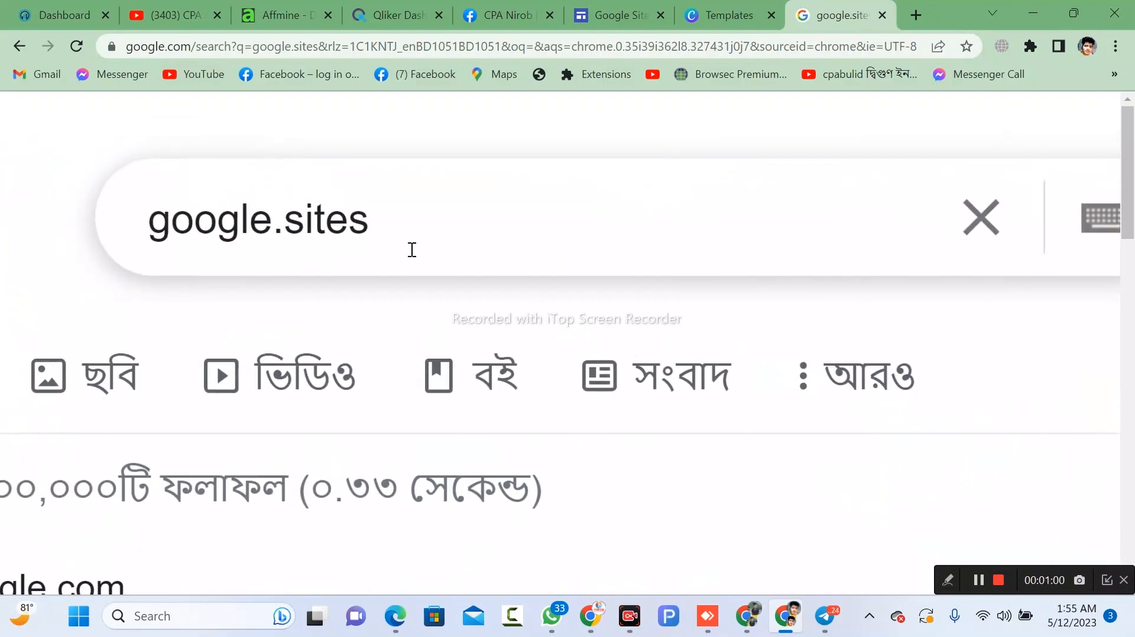
{"action": "scroll", "coordinate": [278, 242], "scroll_direction": "down", "scroll_amount": 5}
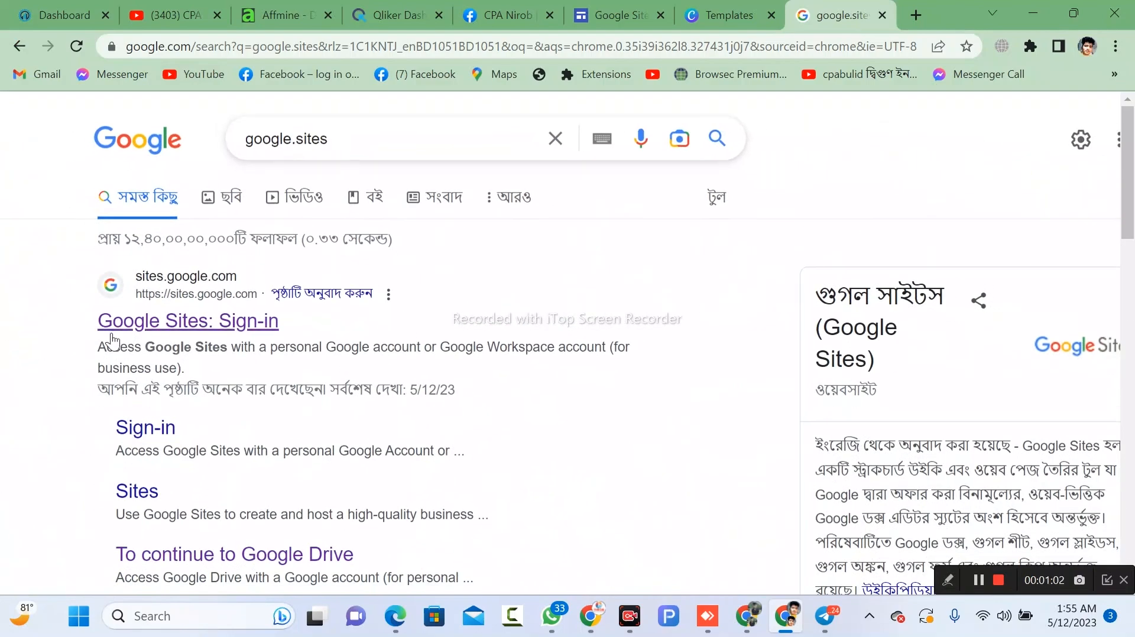
{"action": "scroll", "coordinate": [101, 331], "scroll_direction": "up", "scroll_amount": 5}
{"action": "scroll", "coordinate": [99, 334], "scroll_direction": "up", "scroll_amount": 2}
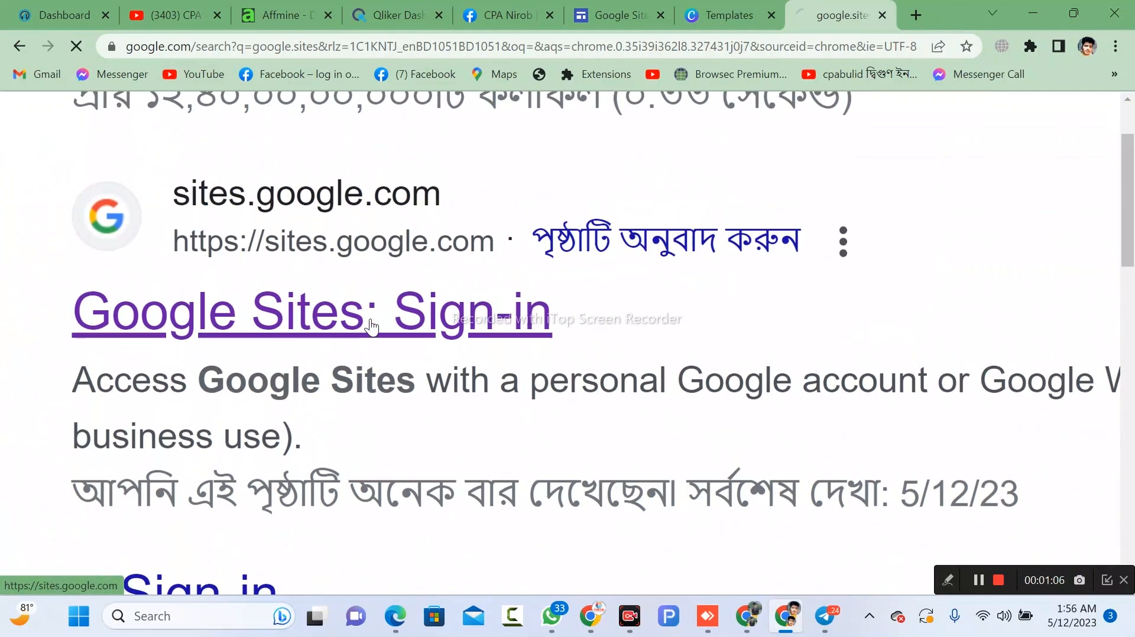
{"action": "scroll", "coordinate": [372, 328], "scroll_direction": "down", "scroll_amount": 5}
{"action": "left_click", "coordinate": [204, 304]}
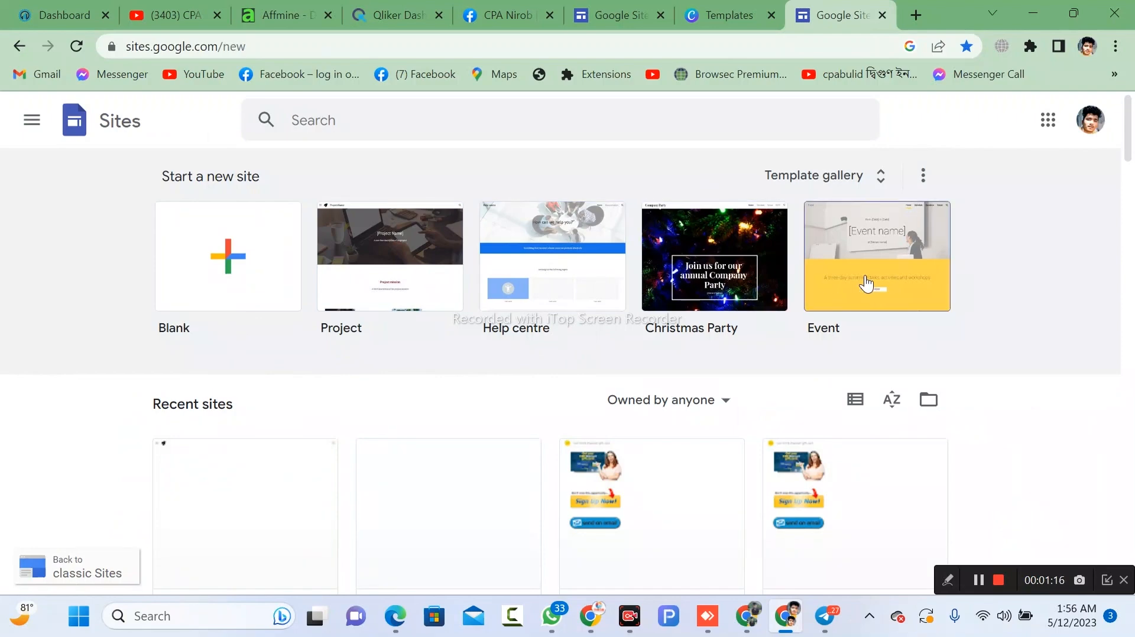
Create a new site from the Project template in the Work section of the full template gallery.
{"action": "scroll", "coordinate": [818, 187], "scroll_direction": "up", "scroll_amount": 5, "text": "ctrl"}
{"action": "left_click", "coordinate": [818, 186]}
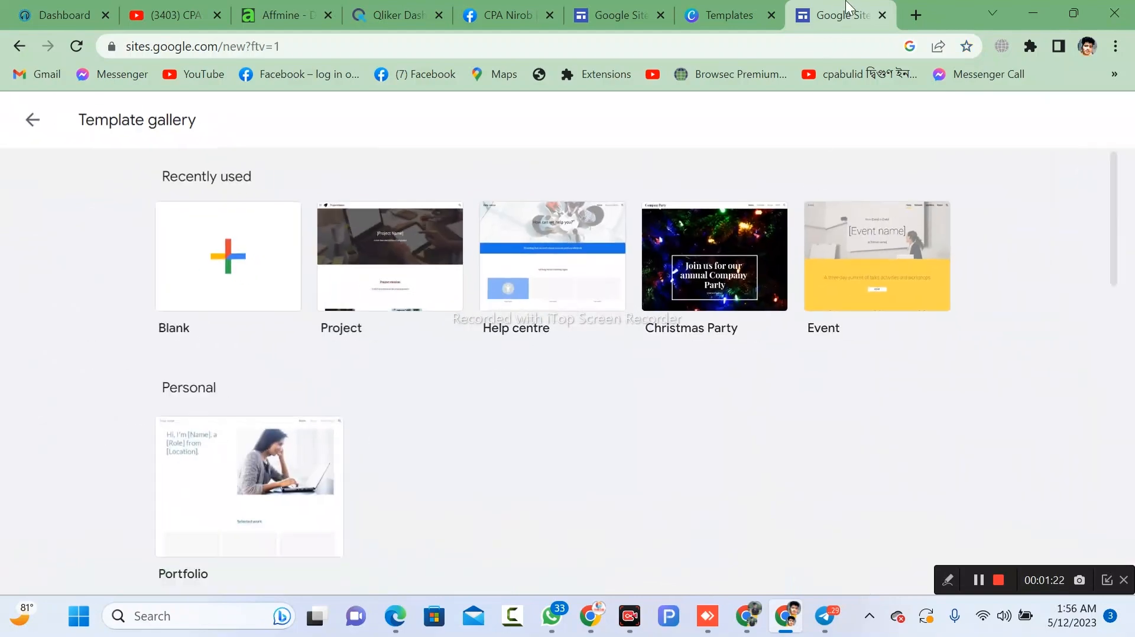
{"action": "scroll", "coordinate": [584, 387], "scroll_direction": "down", "scroll_amount": 5}
{"action": "scroll", "coordinate": [585, 395], "scroll_direction": "down", "scroll_amount": 3}
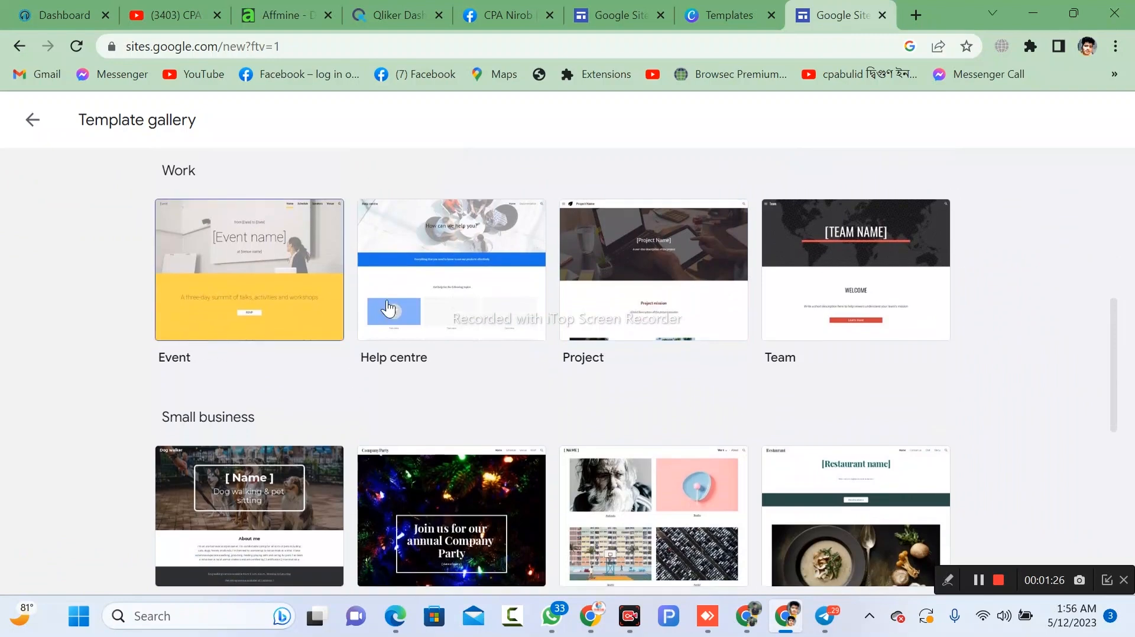
{"action": "left_click", "coordinate": [611, 336]}
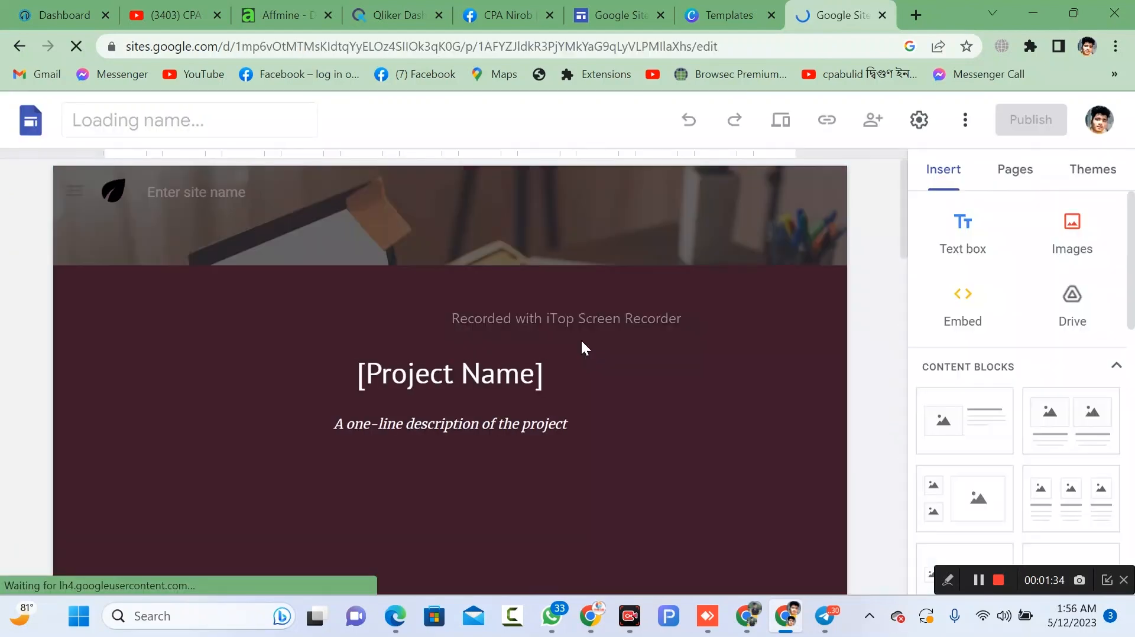
Delete the header banner, every content section and the footer contact section from the Project template page.
{"action": "left_click", "coordinate": [541, 345]}
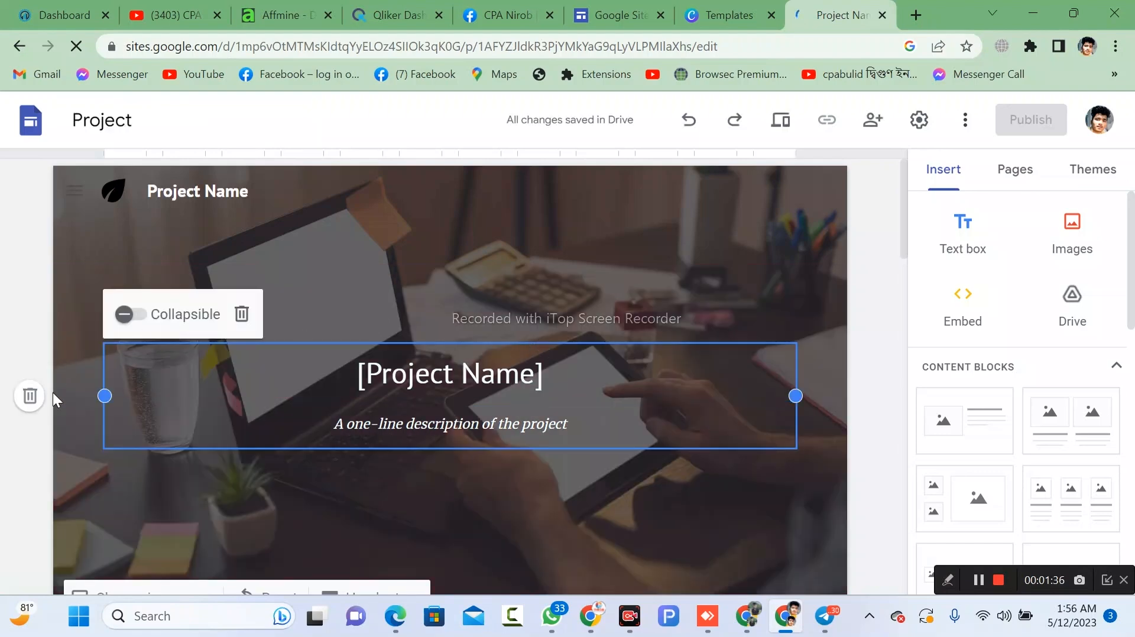
{"action": "left_click", "coordinate": [31, 396]}
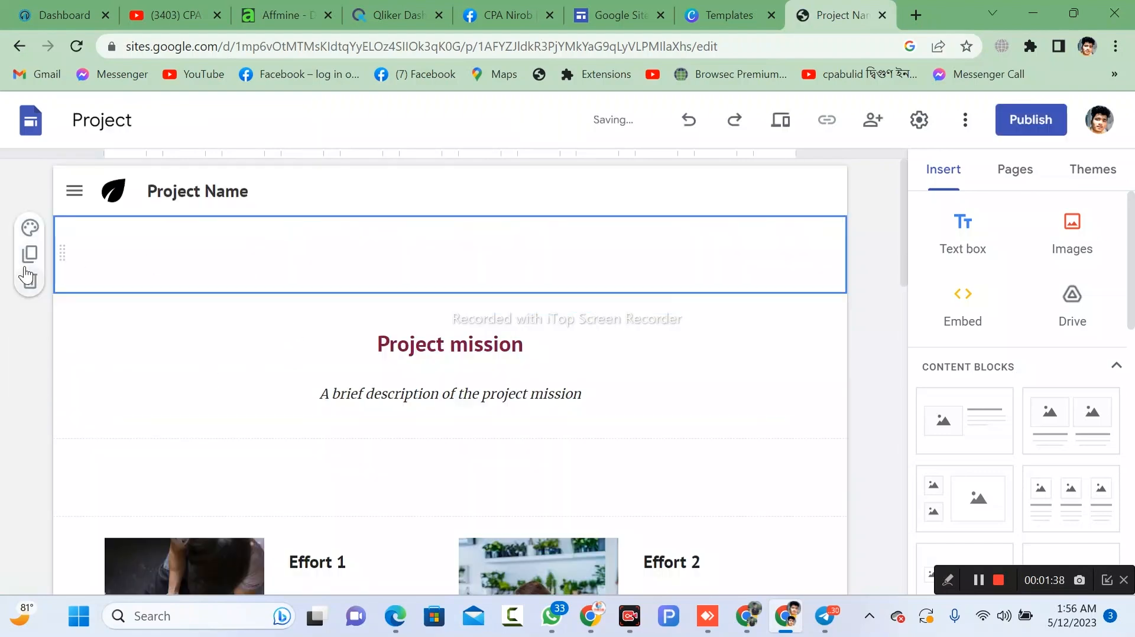
{"action": "left_click", "coordinate": [29, 315]}
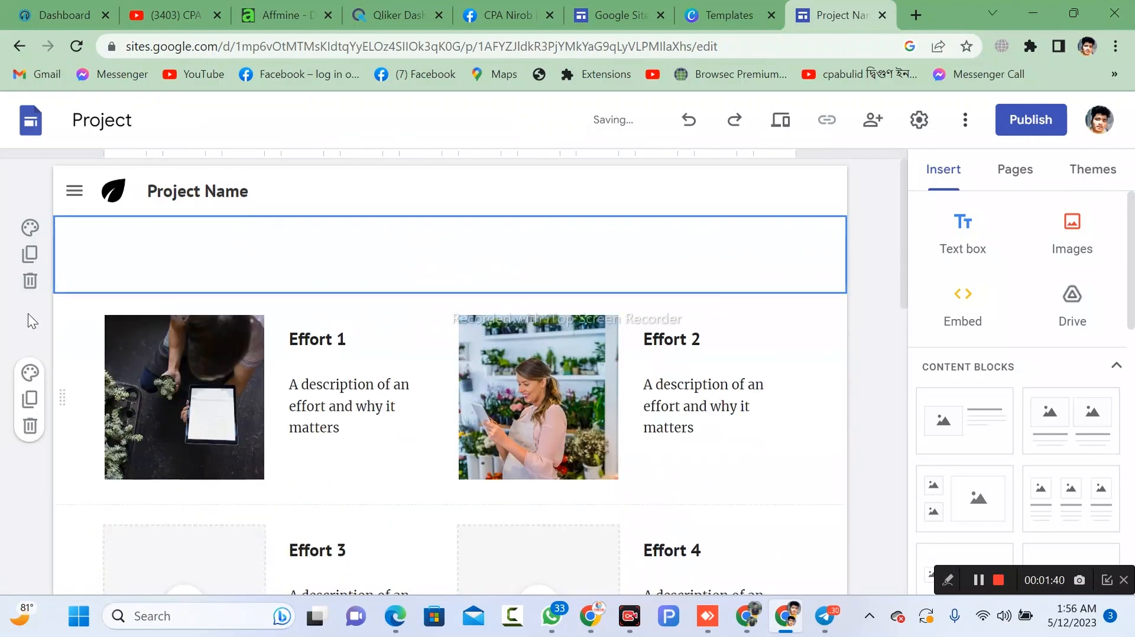
{"action": "left_click", "coordinate": [31, 280]}
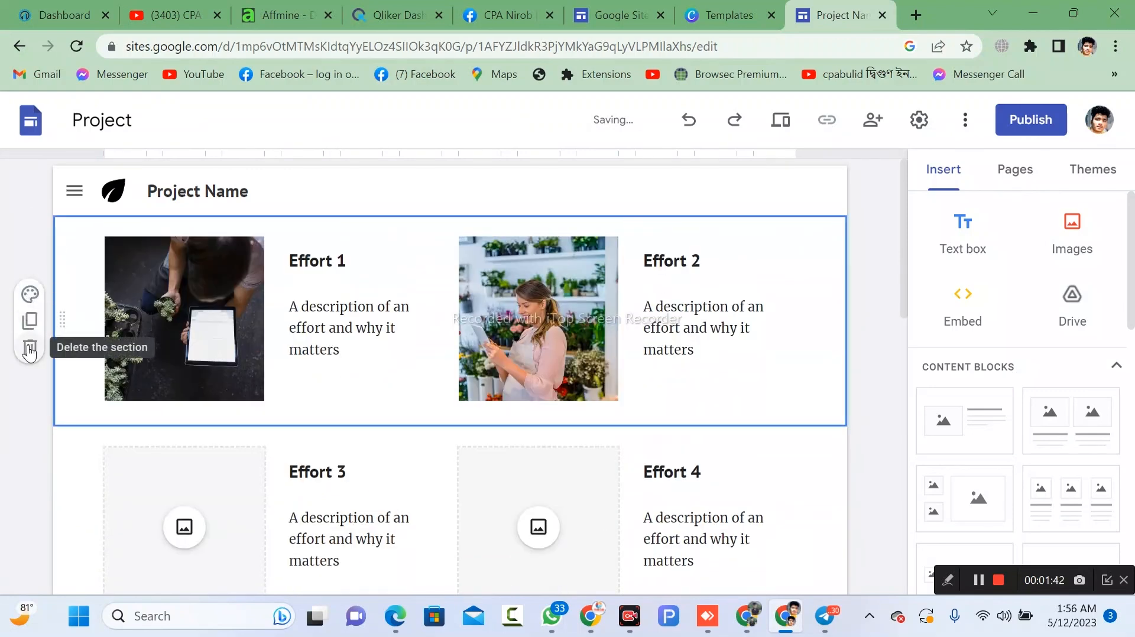
{"action": "left_click", "coordinate": [30, 348]}
{"action": "left_click", "coordinate": [30, 348]}
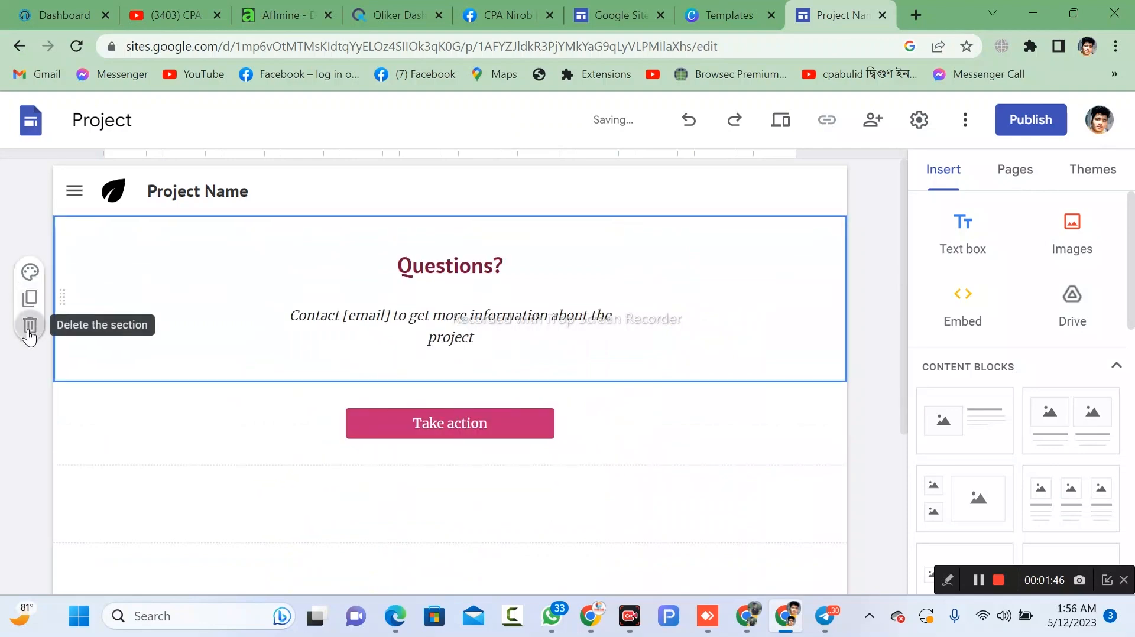
{"action": "left_click", "coordinate": [29, 325]}
{"action": "left_click", "coordinate": [30, 285]}
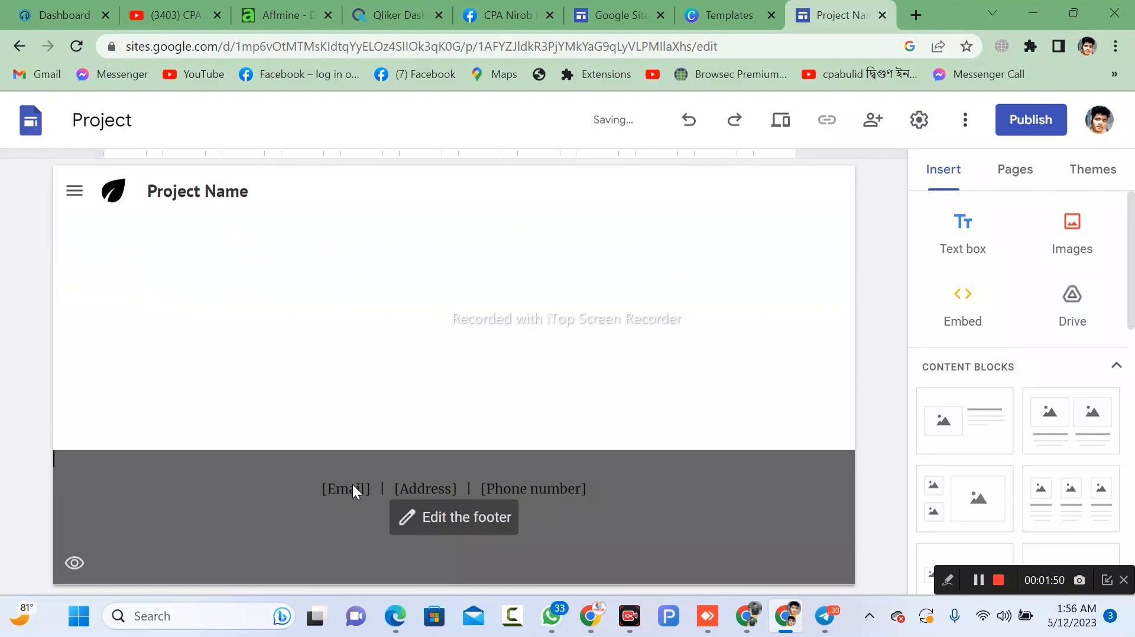
{"action": "left_click", "coordinate": [353, 485]}
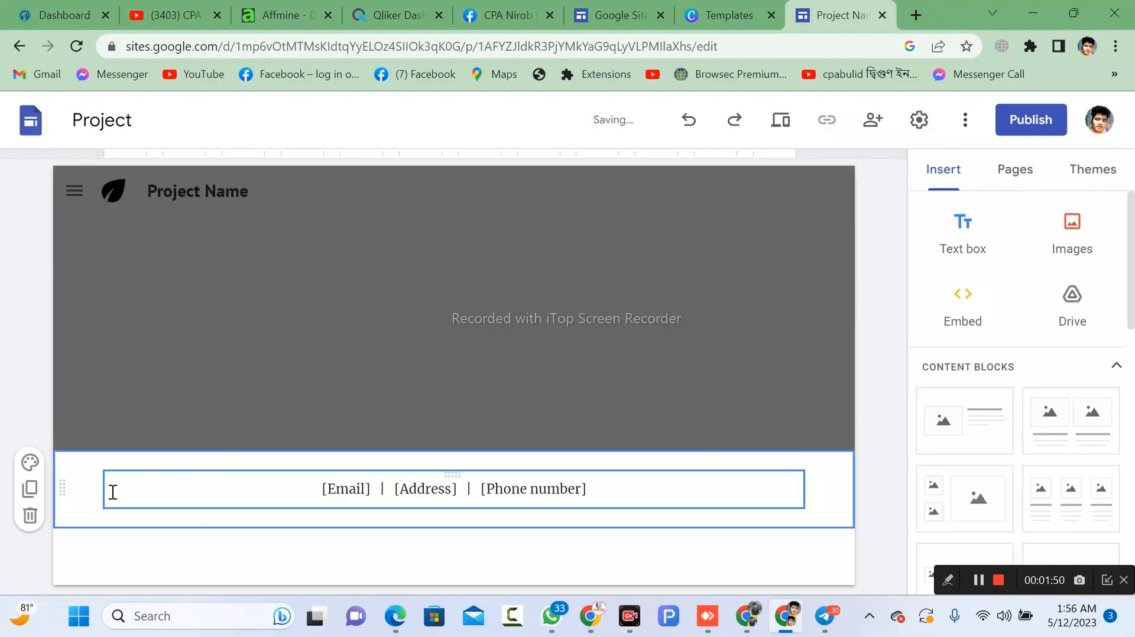
{"action": "left_click", "coordinate": [29, 515]}
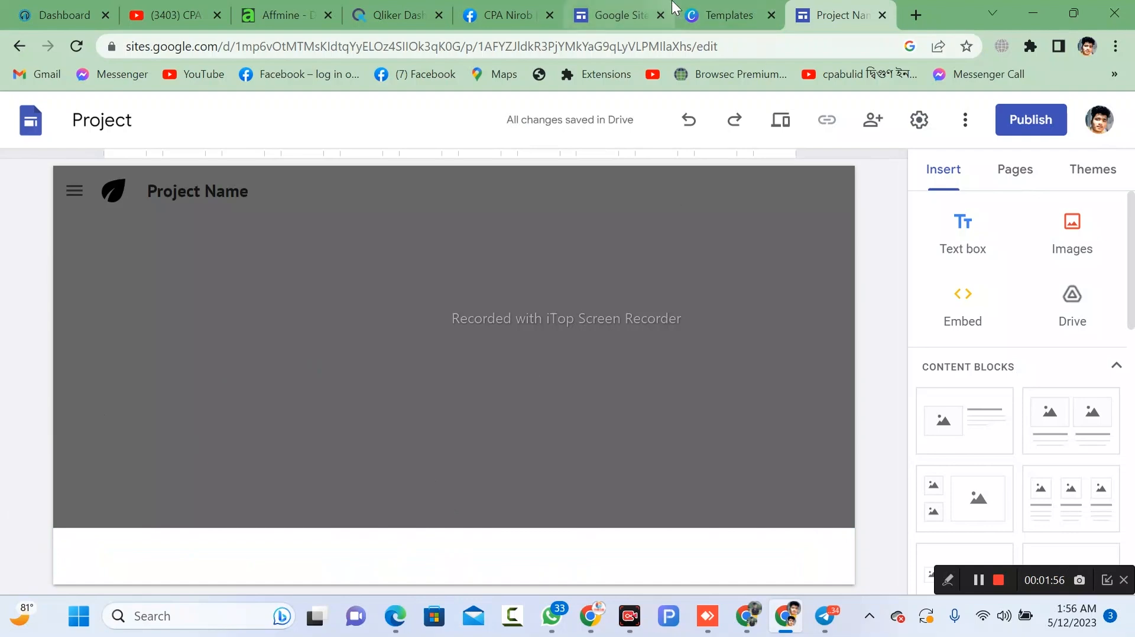
Switch to Canva and look through its templates page.
{"action": "left_click", "coordinate": [716, 12]}
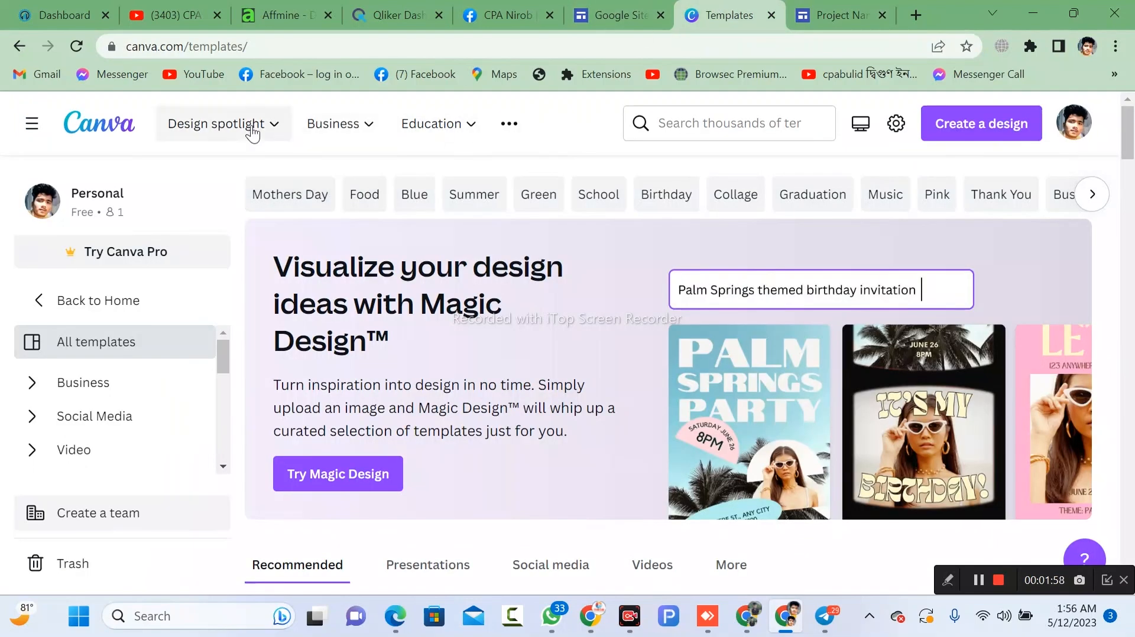
{"action": "left_click", "coordinate": [440, 126]}
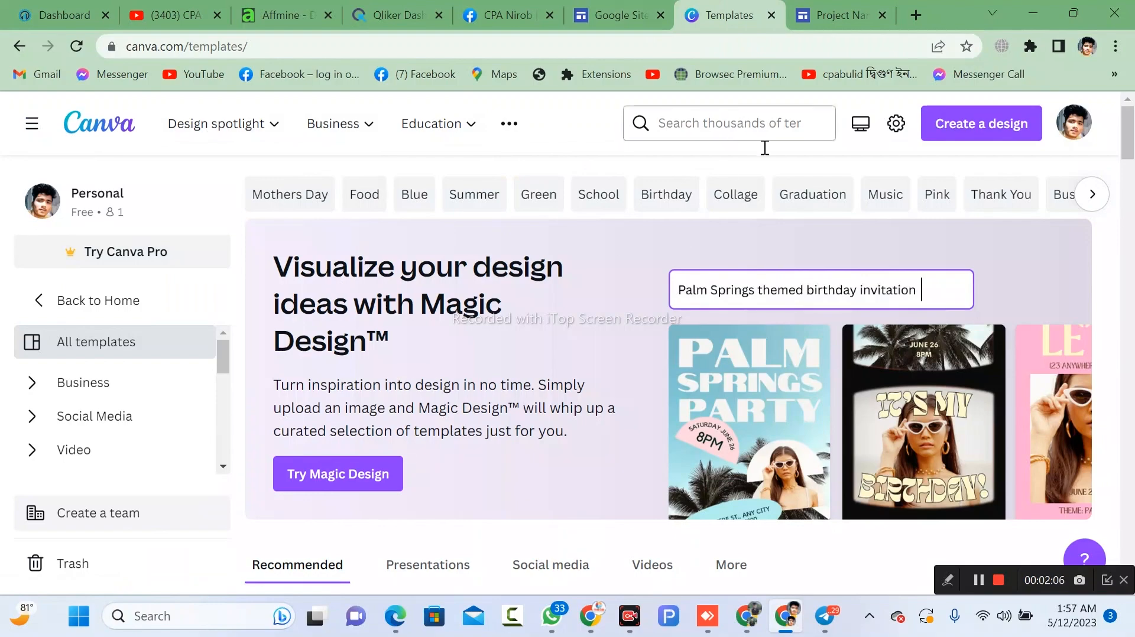
{"action": "scroll", "coordinate": [772, 155], "scroll_direction": "up", "scroll_amount": 5}
{"action": "scroll", "coordinate": [772, 155], "scroll_direction": "down", "scroll_amount": 5}
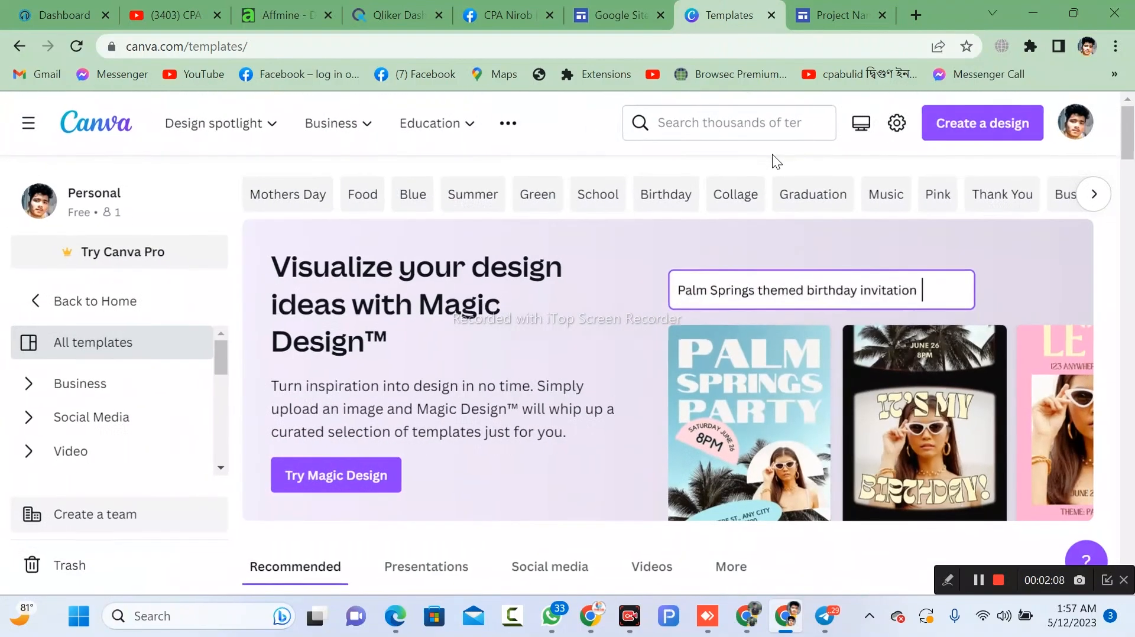
{"action": "scroll", "coordinate": [772, 399], "scroll_direction": "down", "scroll_amount": 5}
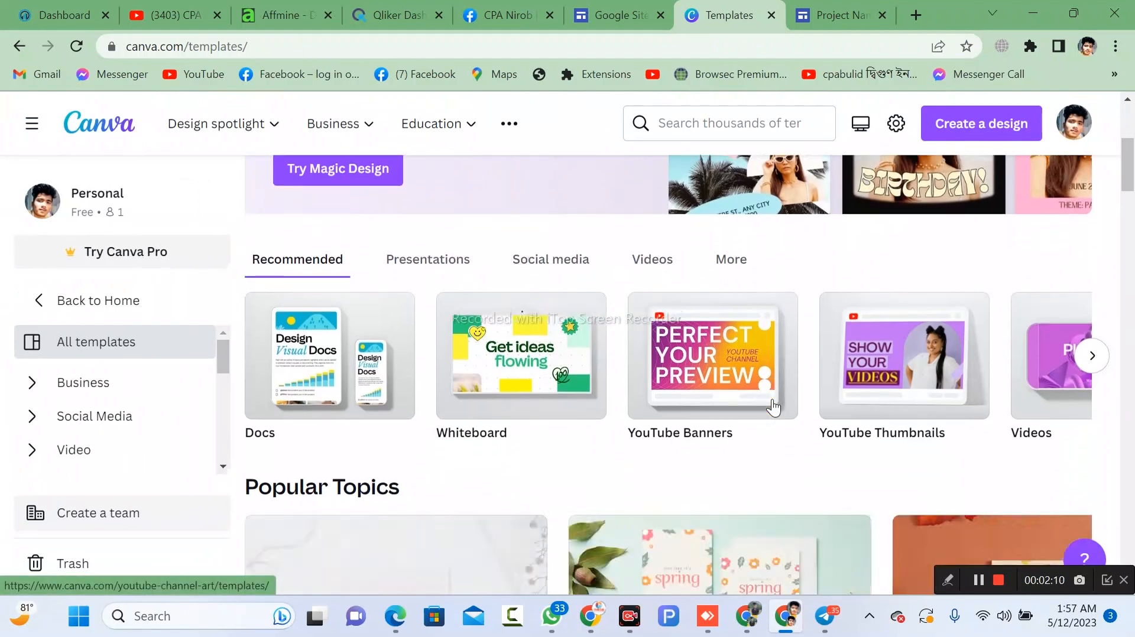
{"action": "scroll", "coordinate": [772, 399], "scroll_direction": "up", "scroll_amount": 5}
Return to the Google Sites project and insert the $100 Walmart gift card image from the recent Google Drive files.
{"action": "left_click", "coordinate": [794, 7]}
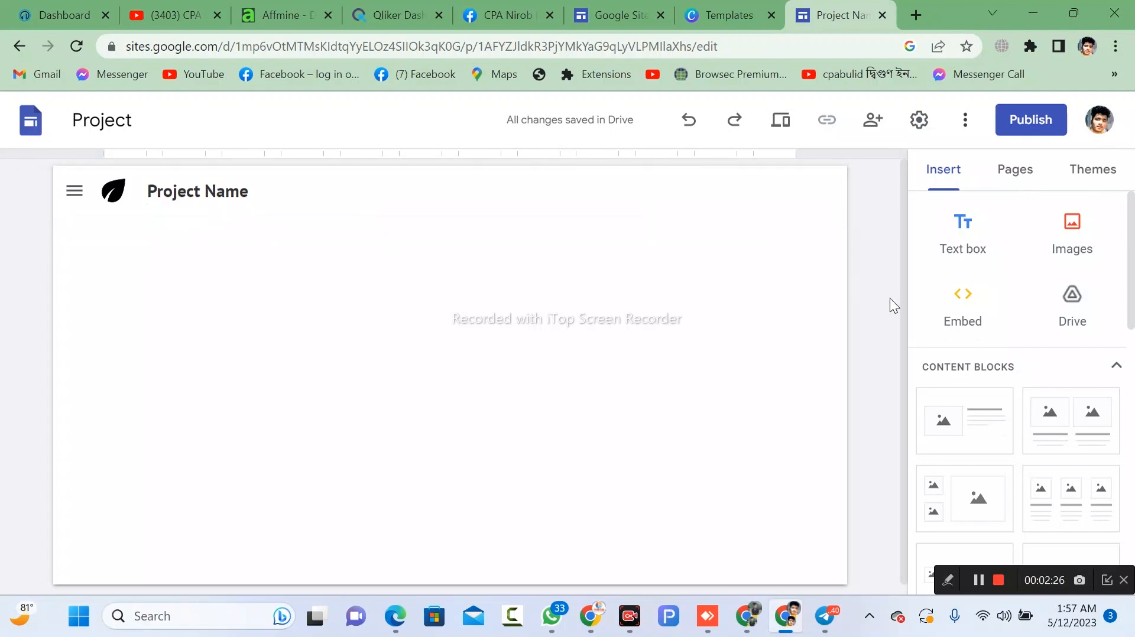
{"action": "left_click", "coordinate": [1085, 253]}
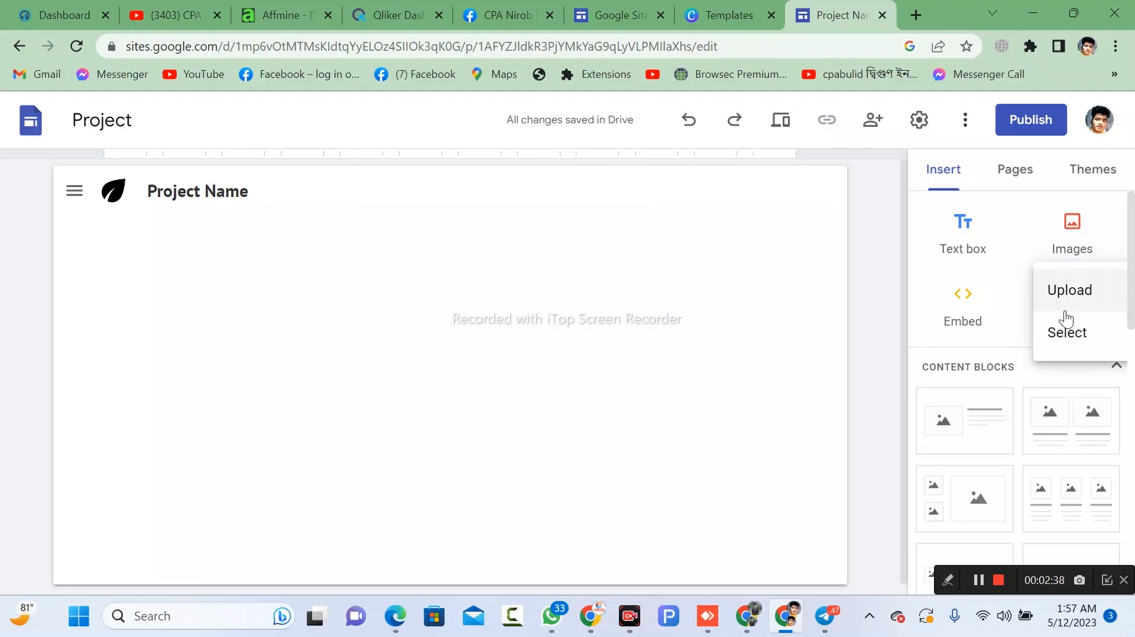
{"action": "scroll", "coordinate": [1067, 319], "scroll_direction": "up", "scroll_amount": 5}
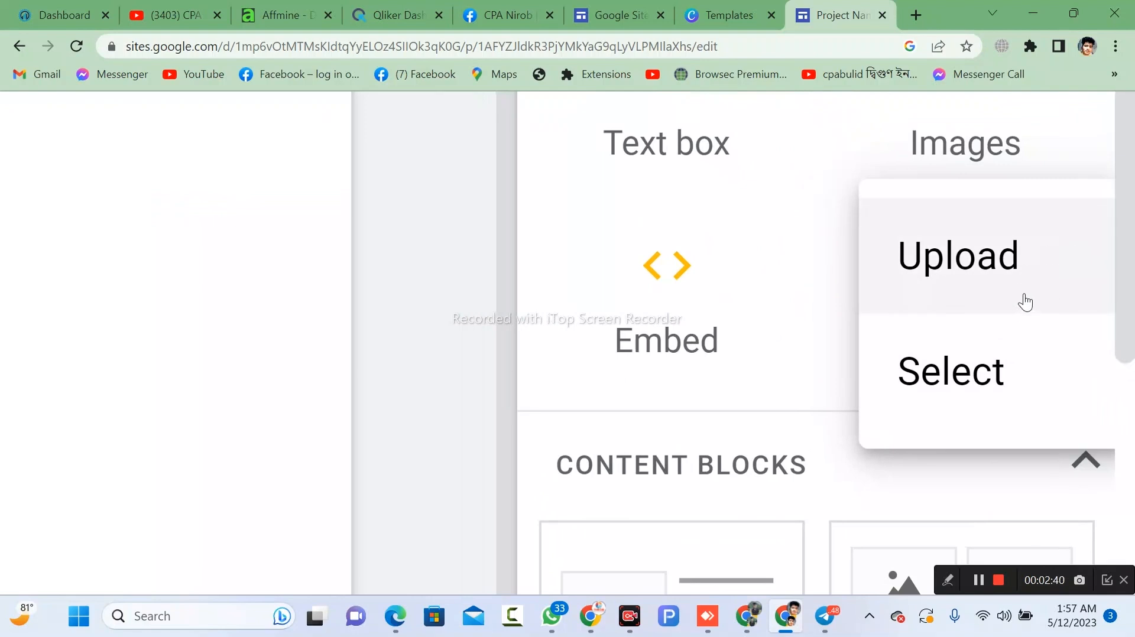
{"action": "scroll", "coordinate": [1025, 302], "scroll_direction": "down", "scroll_amount": 5}
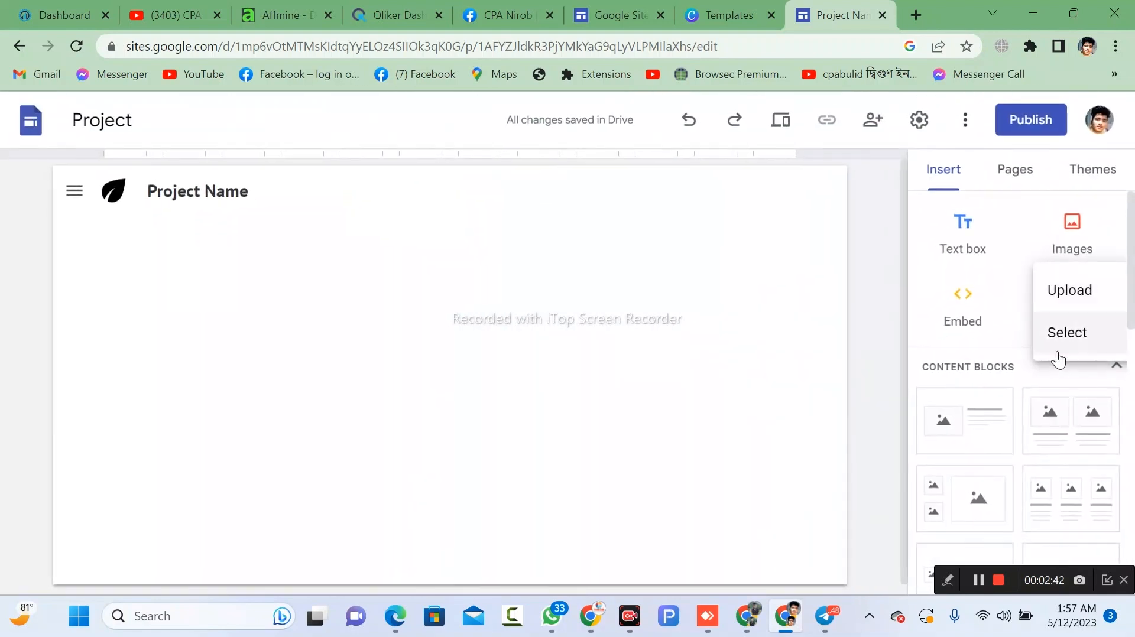
{"action": "left_click", "coordinate": [1072, 340]}
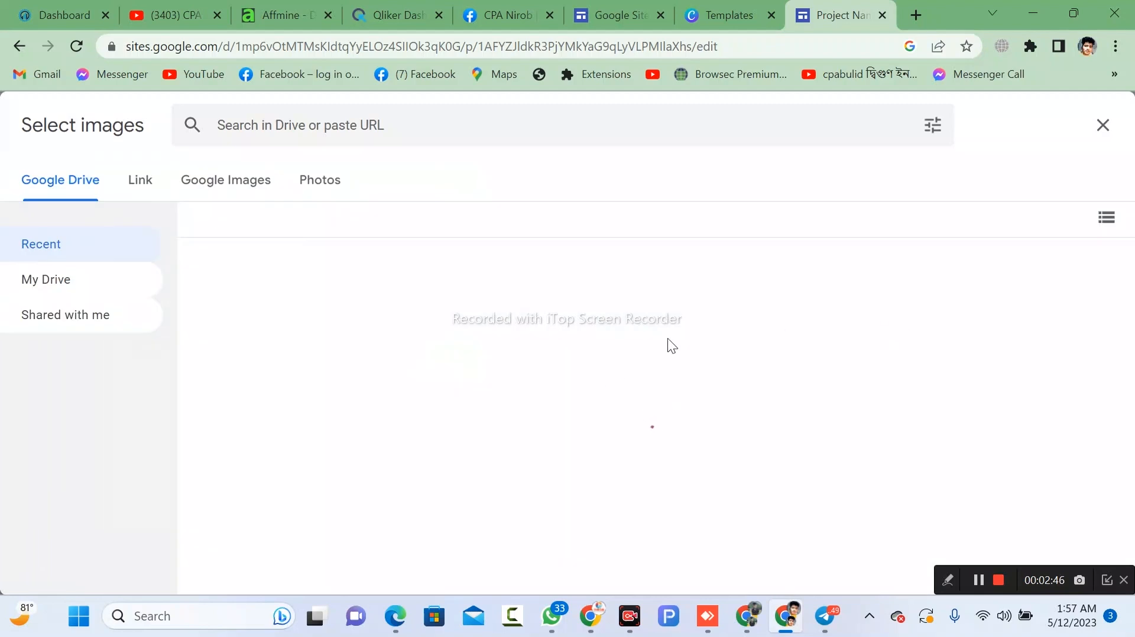
{"action": "left_click", "coordinate": [342, 347]}
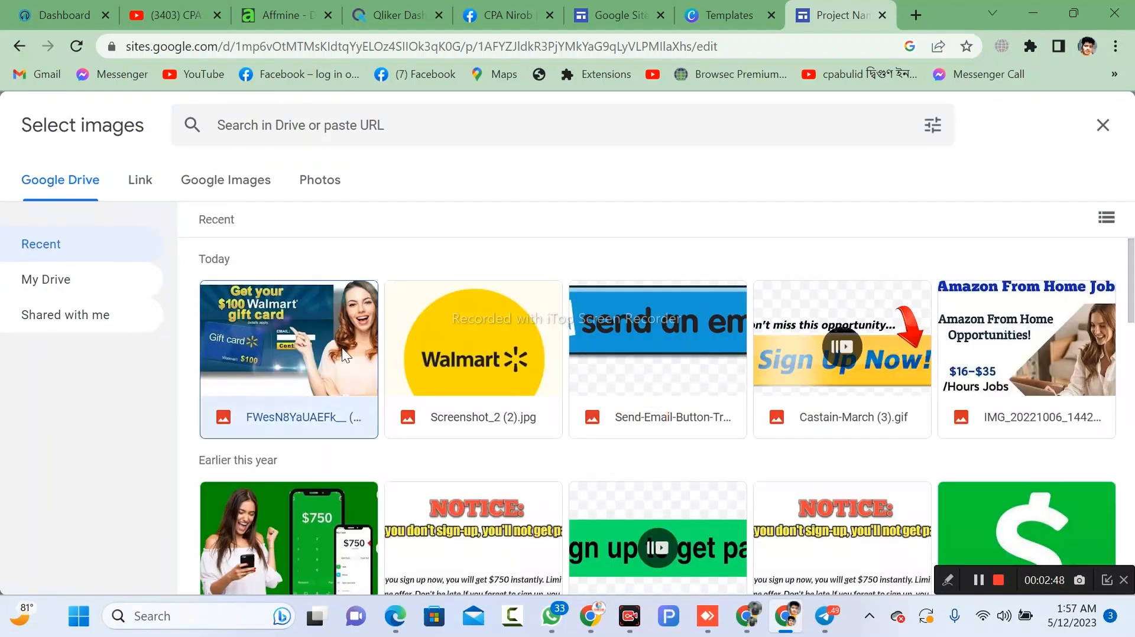
{"action": "double_click", "coordinate": [342, 348]}
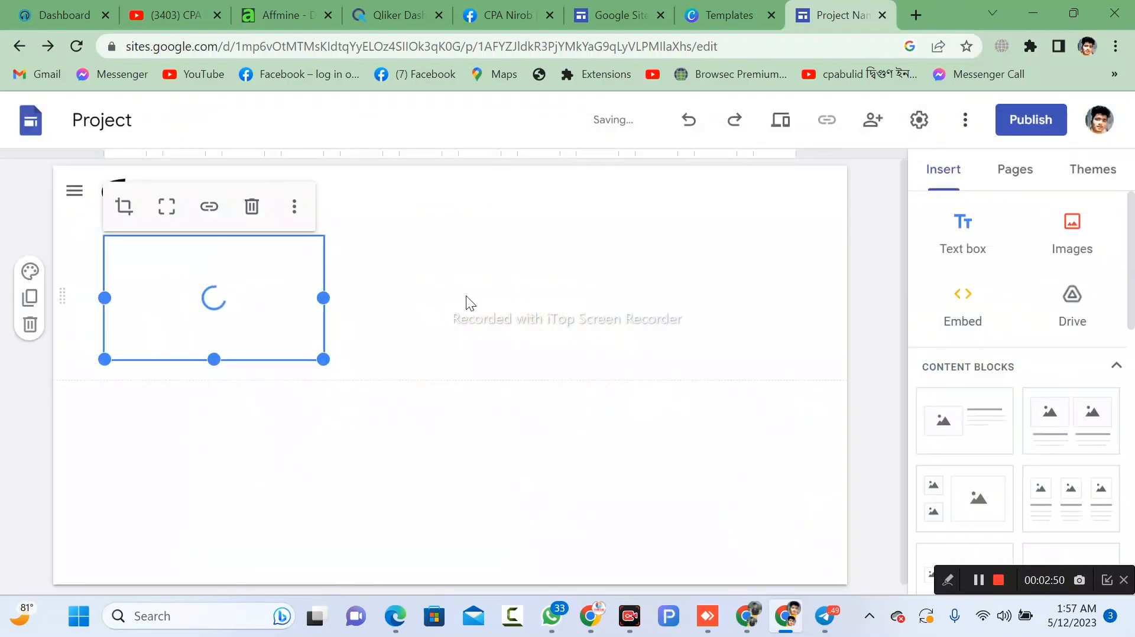
{"action": "left_click", "coordinate": [660, 266]}
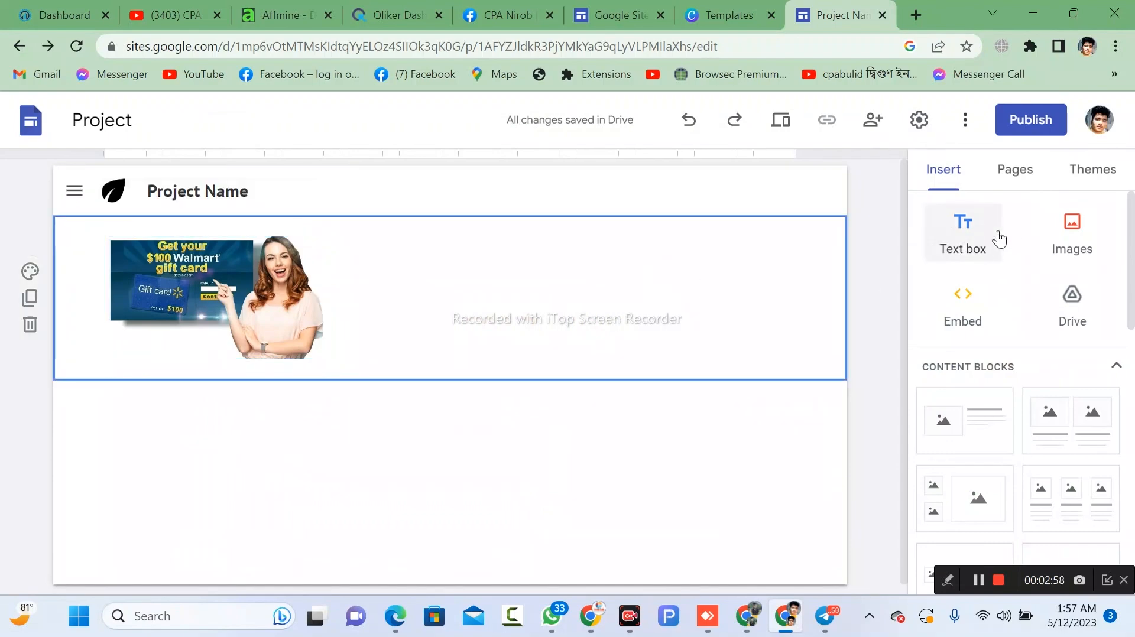
{"action": "left_click", "coordinate": [1054, 247]}
{"action": "left_click", "coordinate": [1070, 289]}
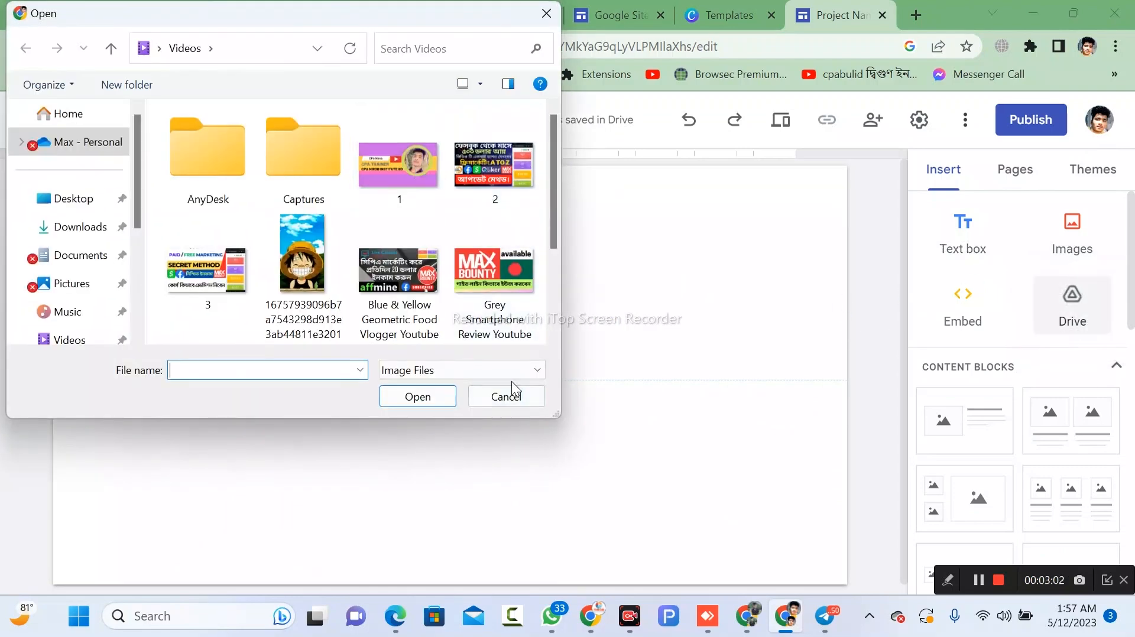
{"action": "left_click", "coordinate": [513, 397]}
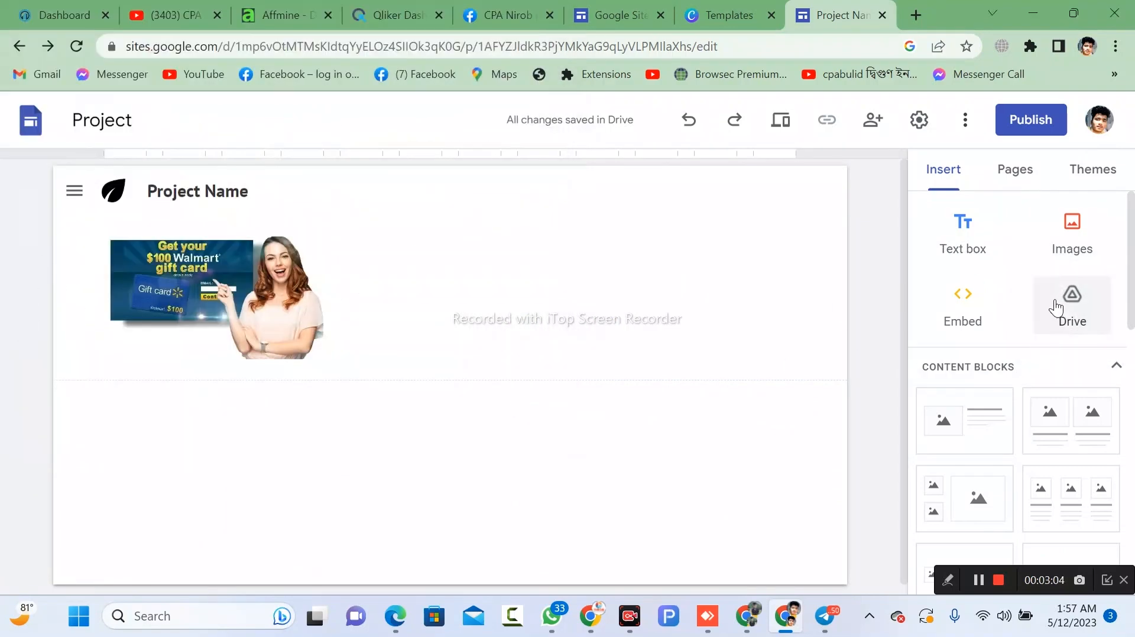
Insert the "Sign Up Now!" GIF from My Drive below the Walmart gift card image.
{"action": "left_click", "coordinate": [1058, 305]}
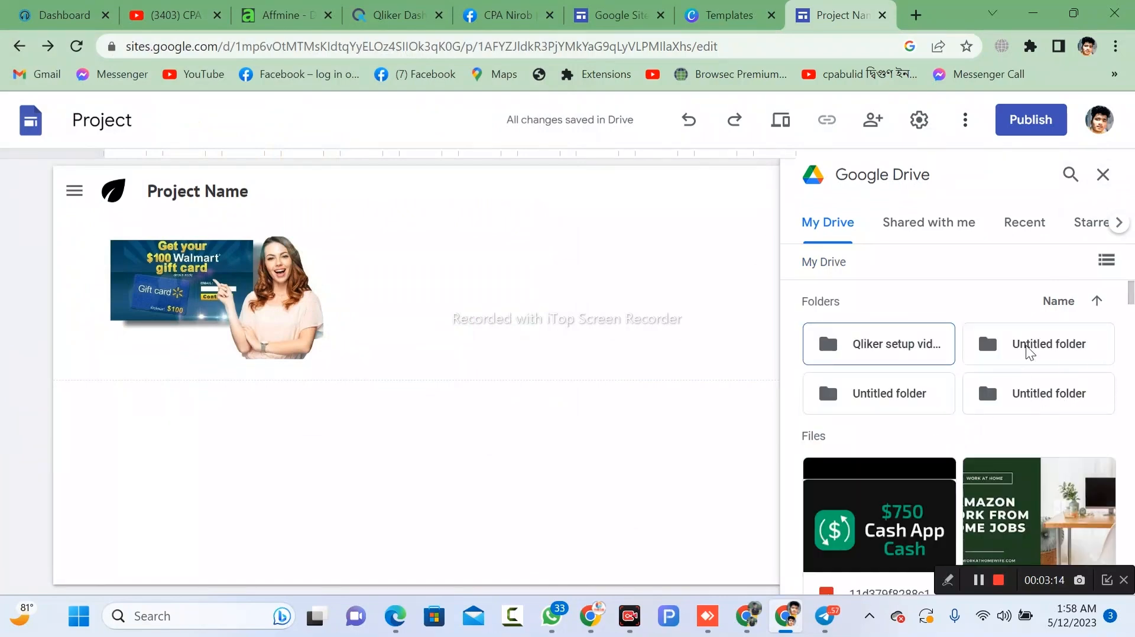
{"action": "scroll", "coordinate": [1088, 384], "scroll_direction": "down", "scroll_amount": 8}
{"action": "scroll", "coordinate": [1088, 379], "scroll_direction": "down", "scroll_amount": 2}
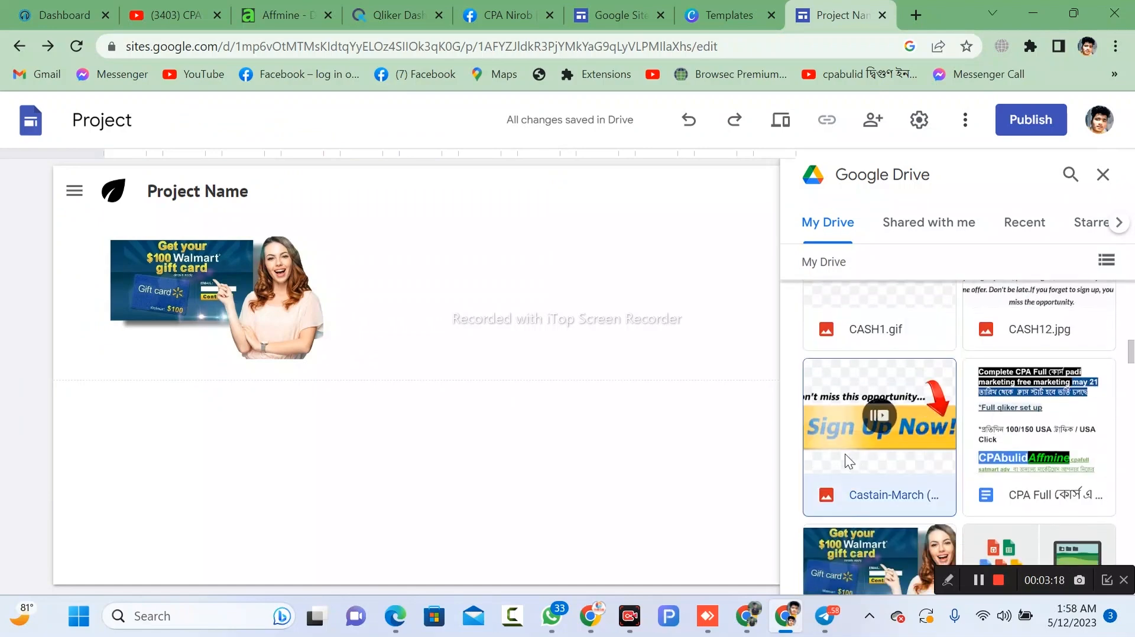
{"action": "left_click", "coordinate": [846, 454]}
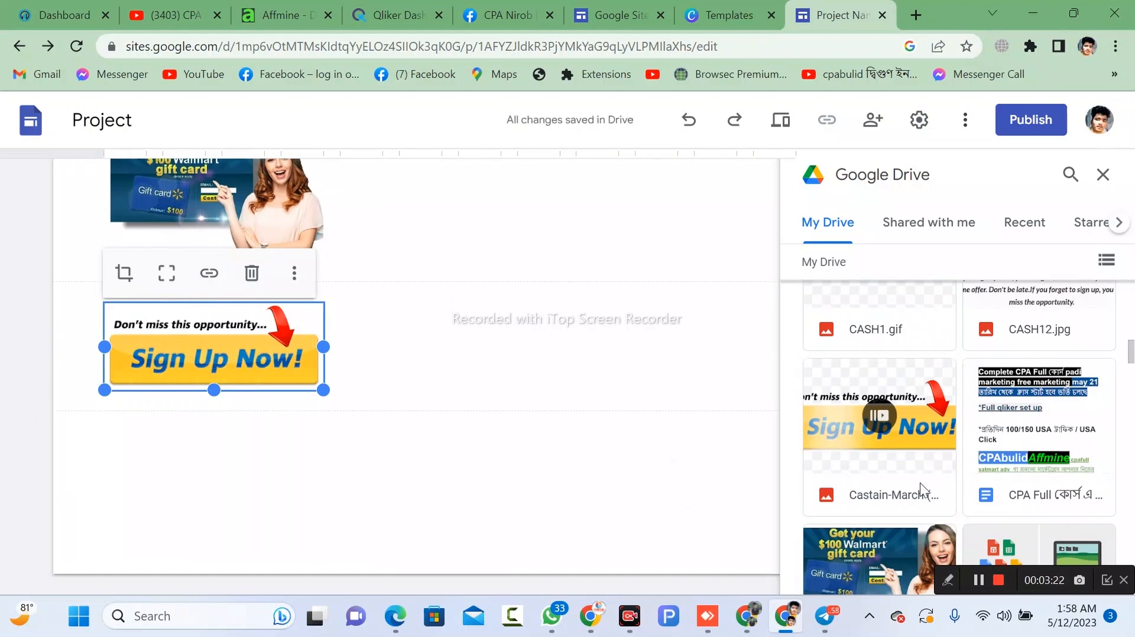
Insert the blue "send an email" button image from My Drive below the "Sign Up Now!" image.
{"action": "scroll", "coordinate": [920, 482], "scroll_direction": "down", "scroll_amount": 8}
{"action": "scroll", "coordinate": [920, 484], "scroll_direction": "down", "scroll_amount": 10}
{"action": "scroll", "coordinate": [920, 483], "scroll_direction": "down", "scroll_amount": 12}
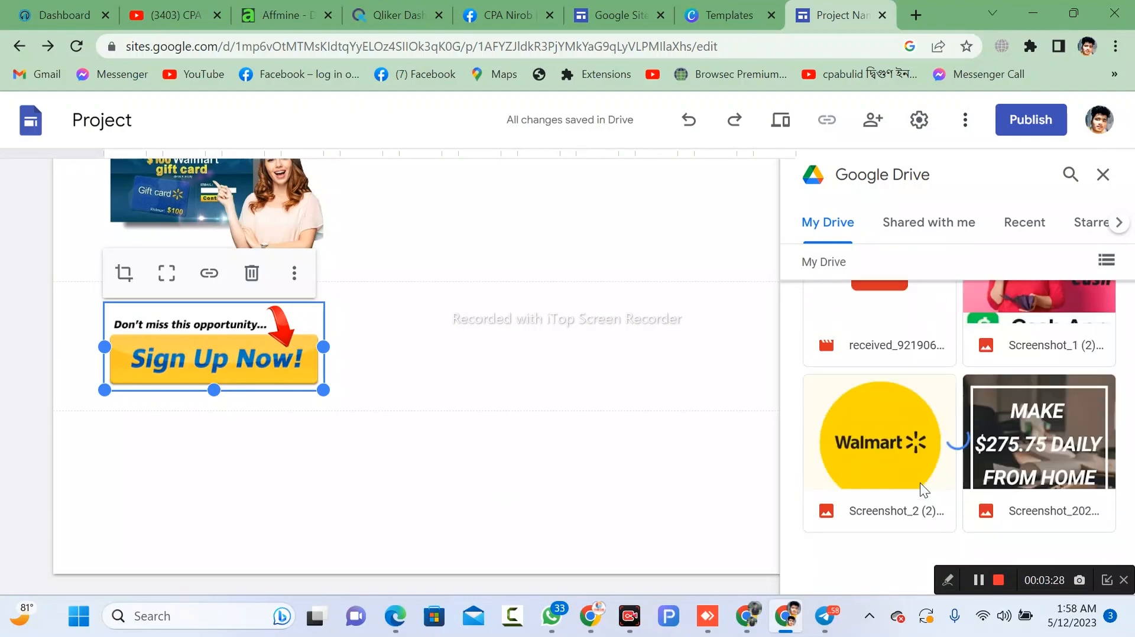
{"action": "scroll", "coordinate": [920, 484], "scroll_direction": "down", "scroll_amount": 10}
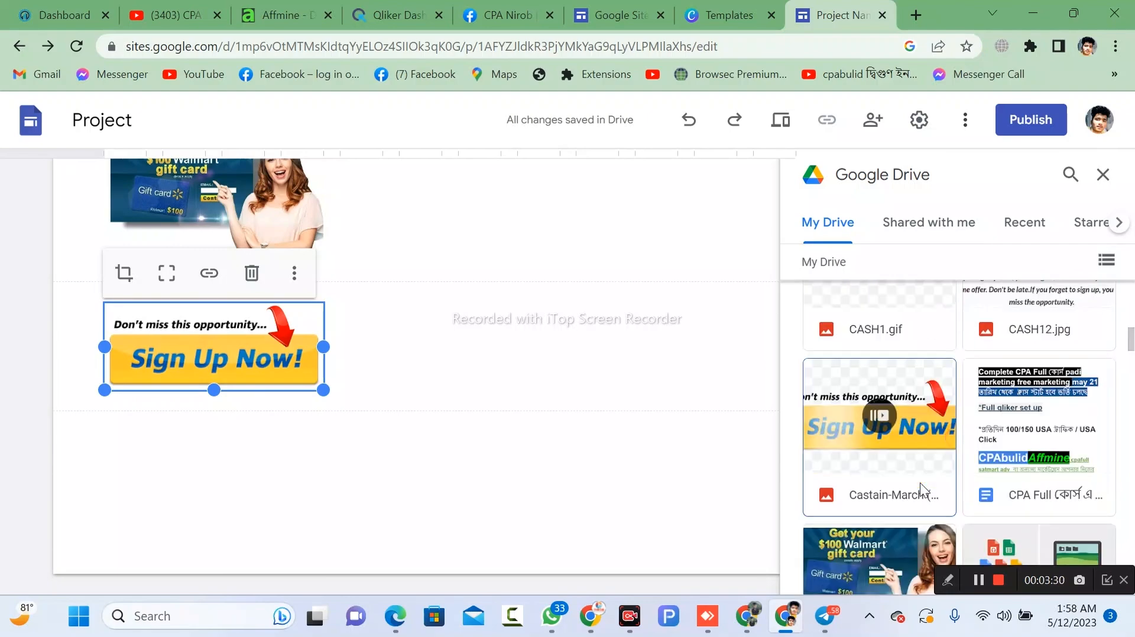
{"action": "scroll", "coordinate": [920, 484], "scroll_direction": "down", "scroll_amount": 10}
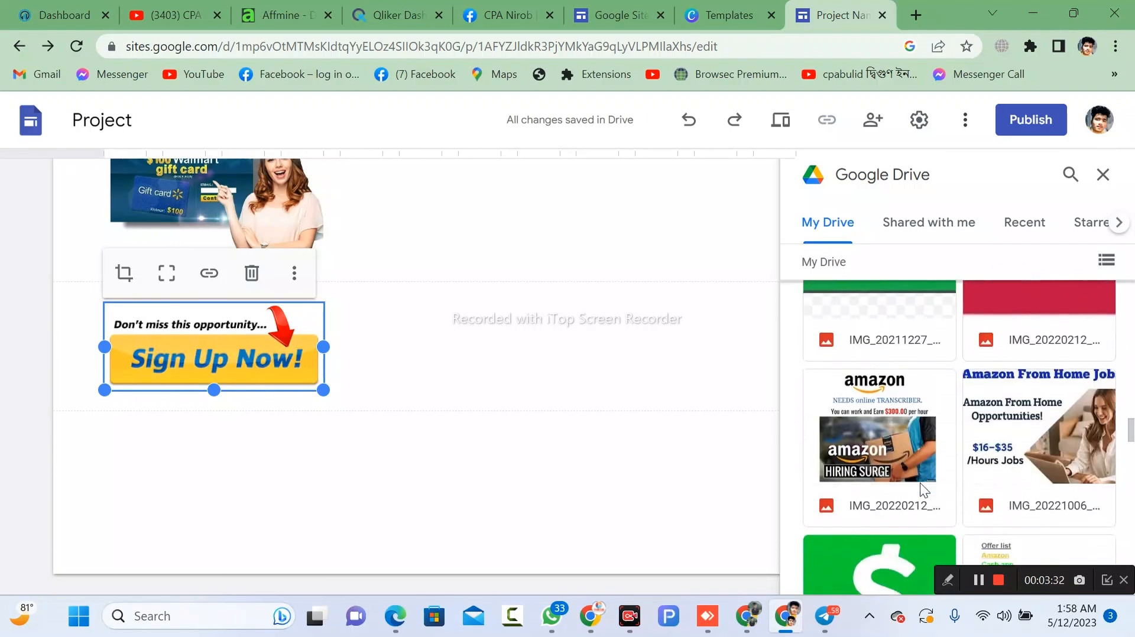
{"action": "scroll", "coordinate": [920, 484], "scroll_direction": "down", "scroll_amount": 9}
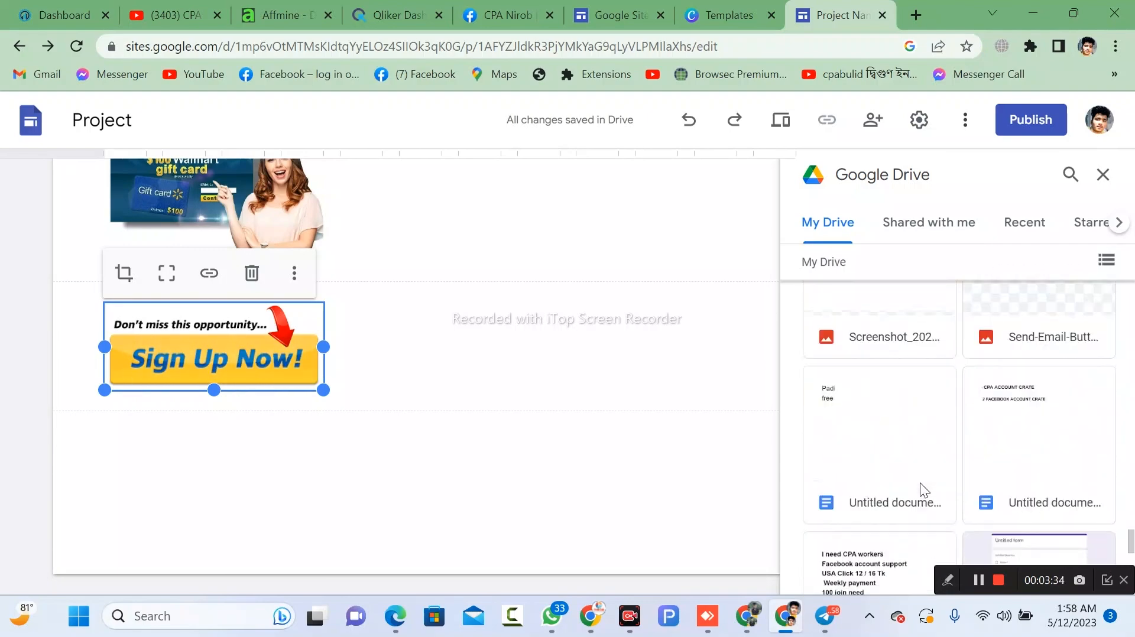
{"action": "scroll", "coordinate": [920, 483], "scroll_direction": "up", "scroll_amount": 2}
{"action": "left_click", "coordinate": [1018, 479]}
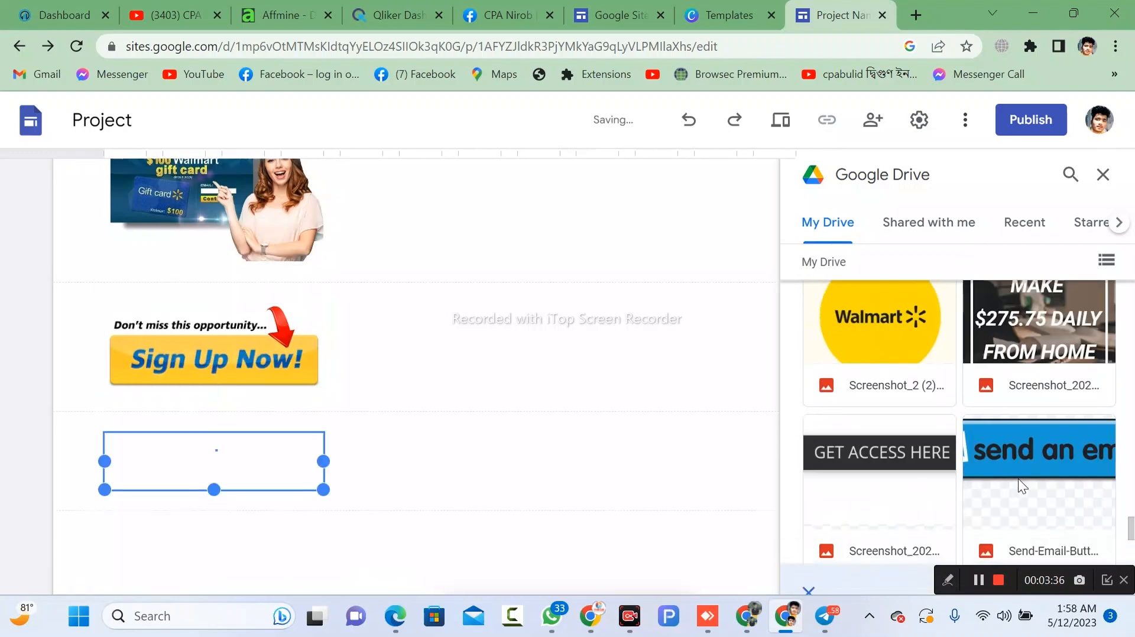
Replace the site name in the page header with "Get 100$ Walmart gift card".
{"action": "scroll", "coordinate": [389, 436], "scroll_direction": "up", "scroll_amount": 3}
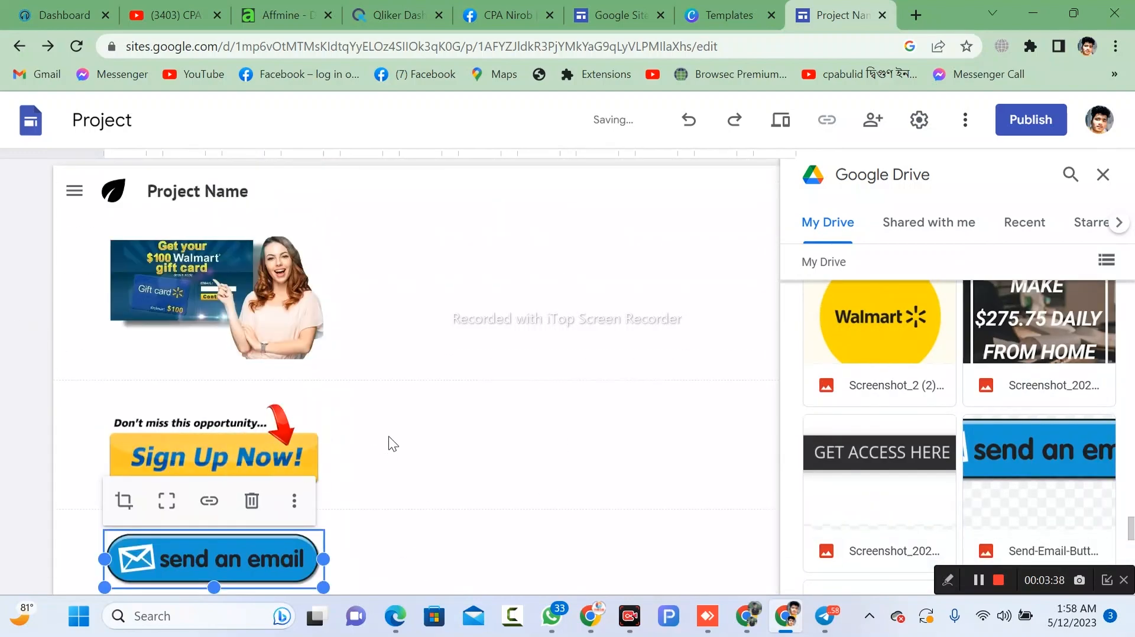
{"action": "triple_click", "coordinate": [266, 186]}
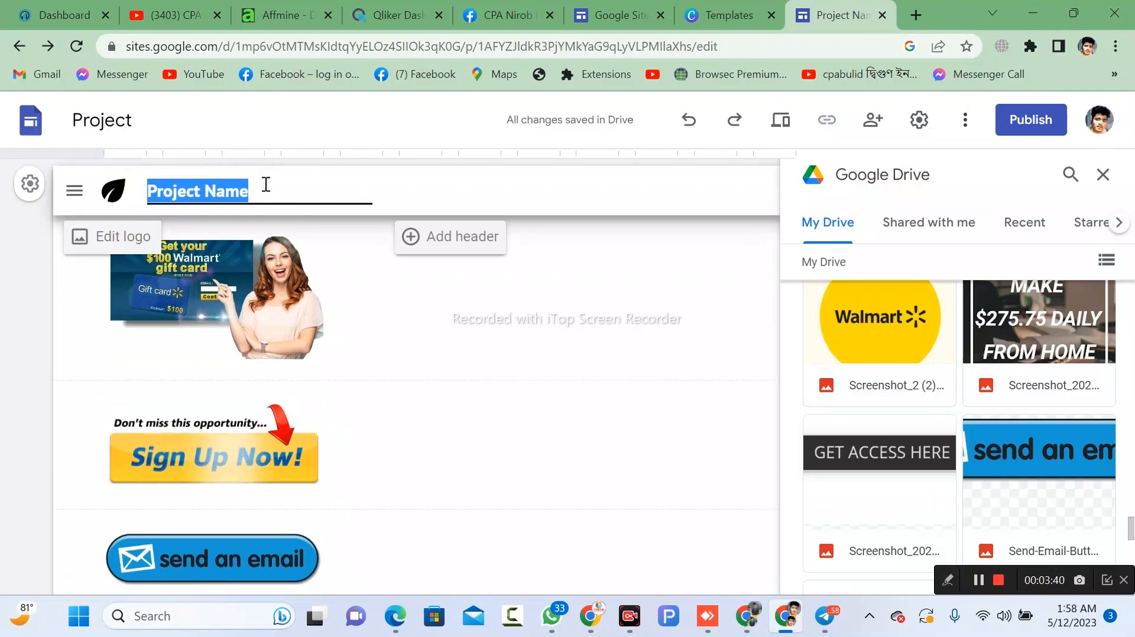
{"action": "key", "text": "BackSpace"}
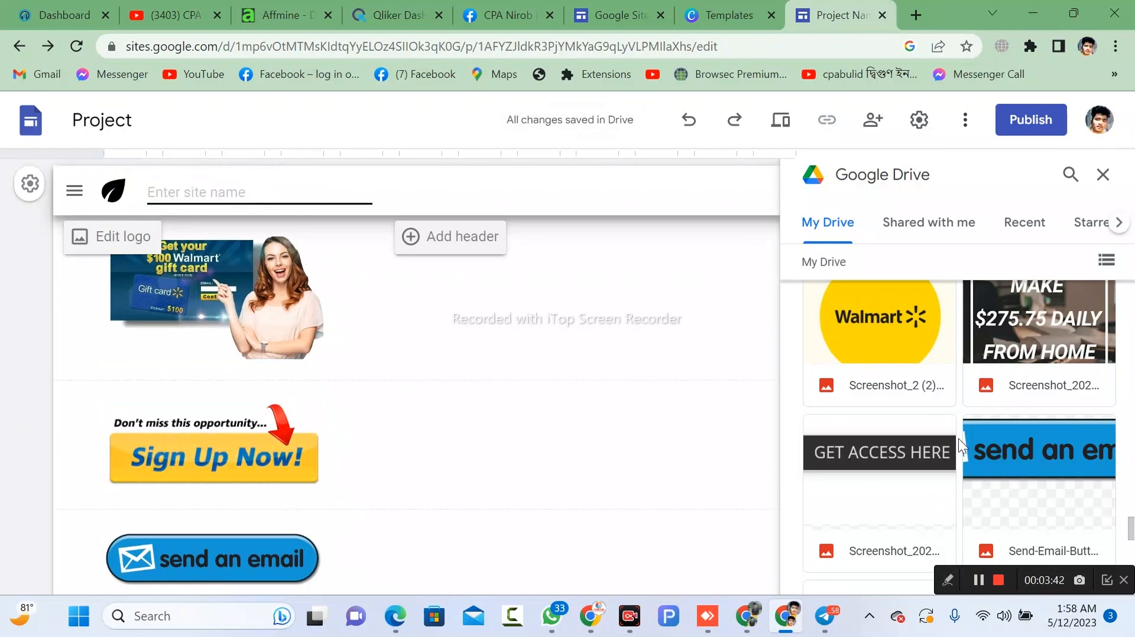
{"action": "type", "text": "Get 100$ Walmart gift card"}
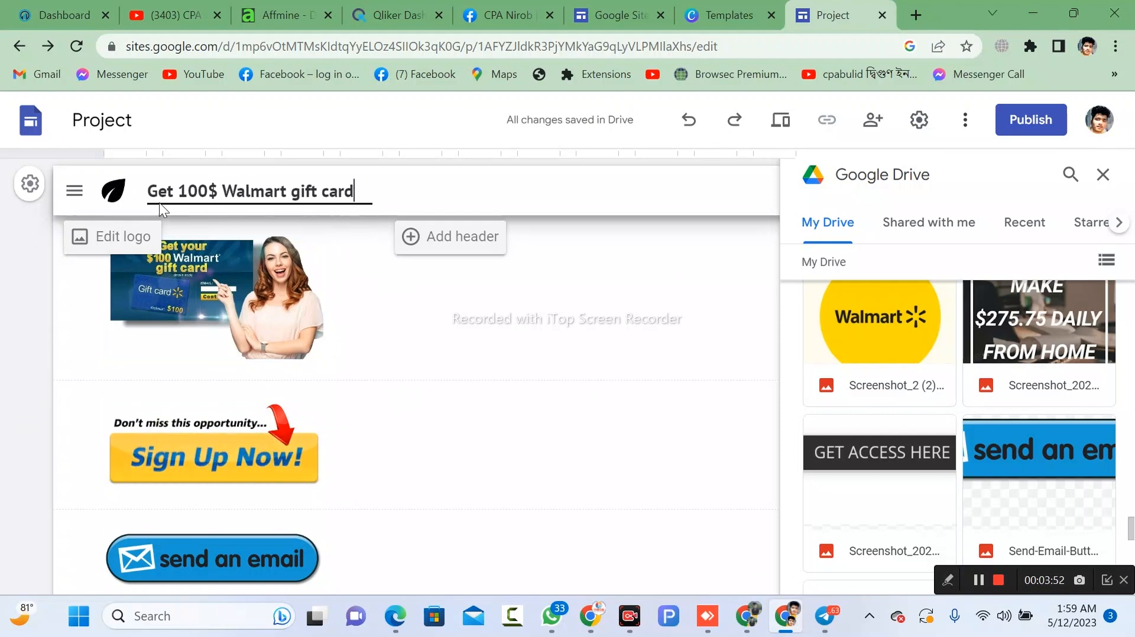
Replace the site's logo with the yellow Walmart image Screenshot_2 (2).jpg from the recent Google Drive files.
{"action": "left_click", "coordinate": [116, 236]}
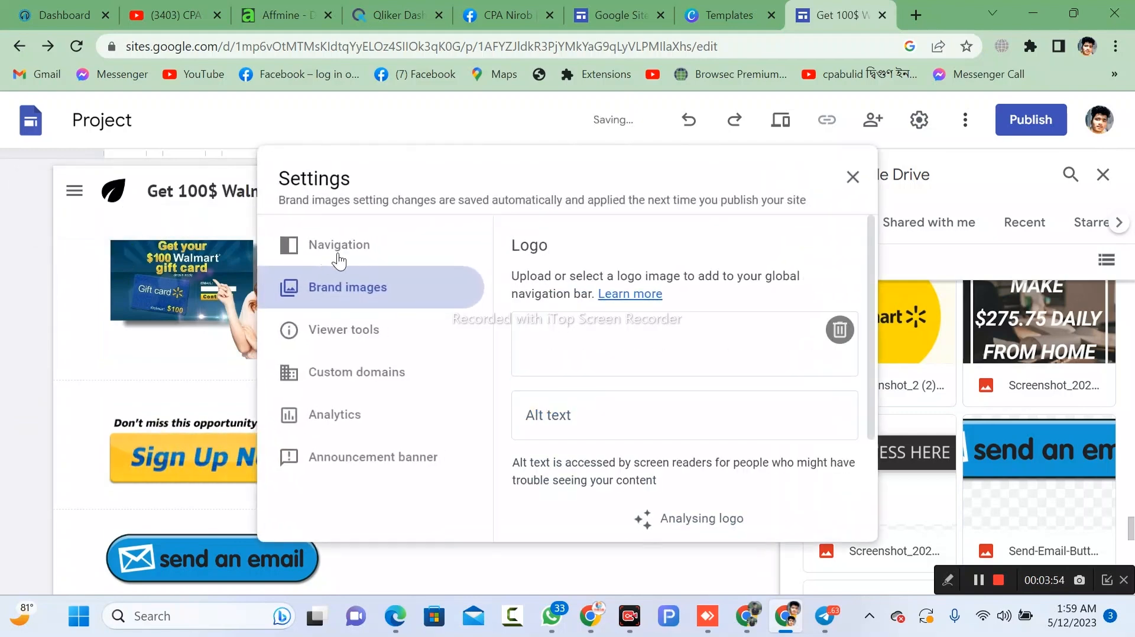
{"action": "left_click", "coordinate": [839, 330]}
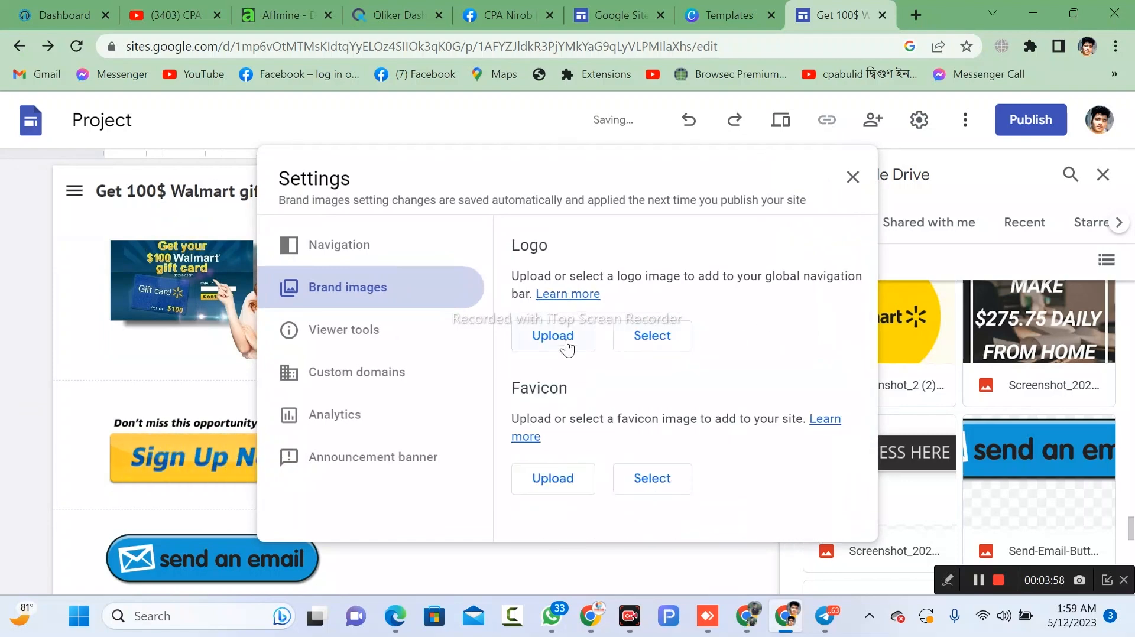
{"action": "left_click", "coordinate": [663, 349]}
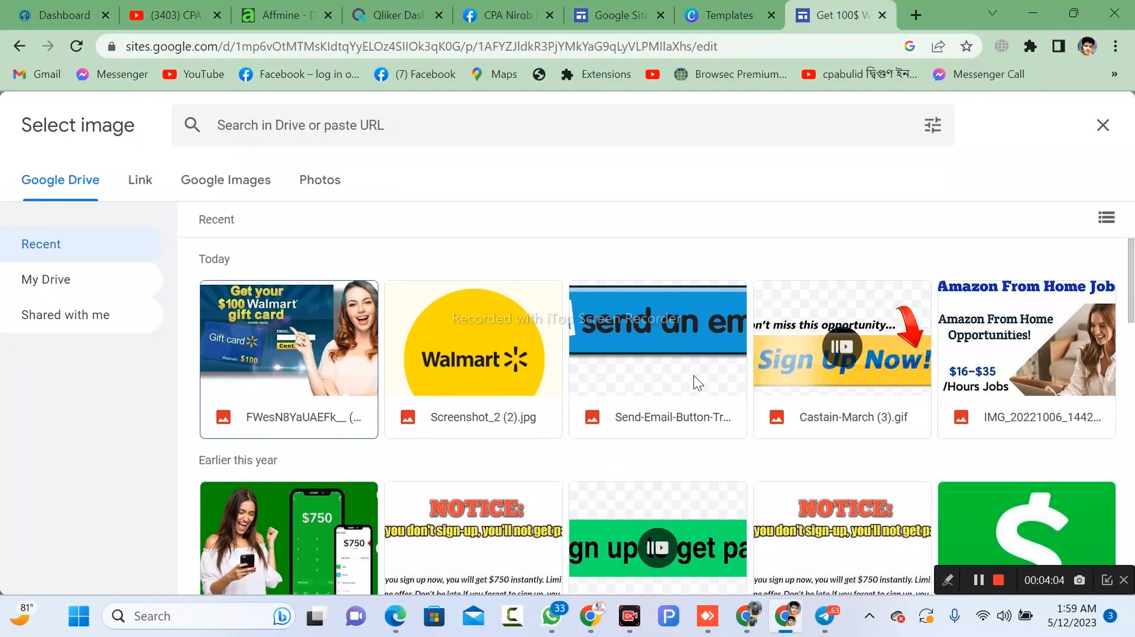
{"action": "double_click", "coordinate": [473, 358]}
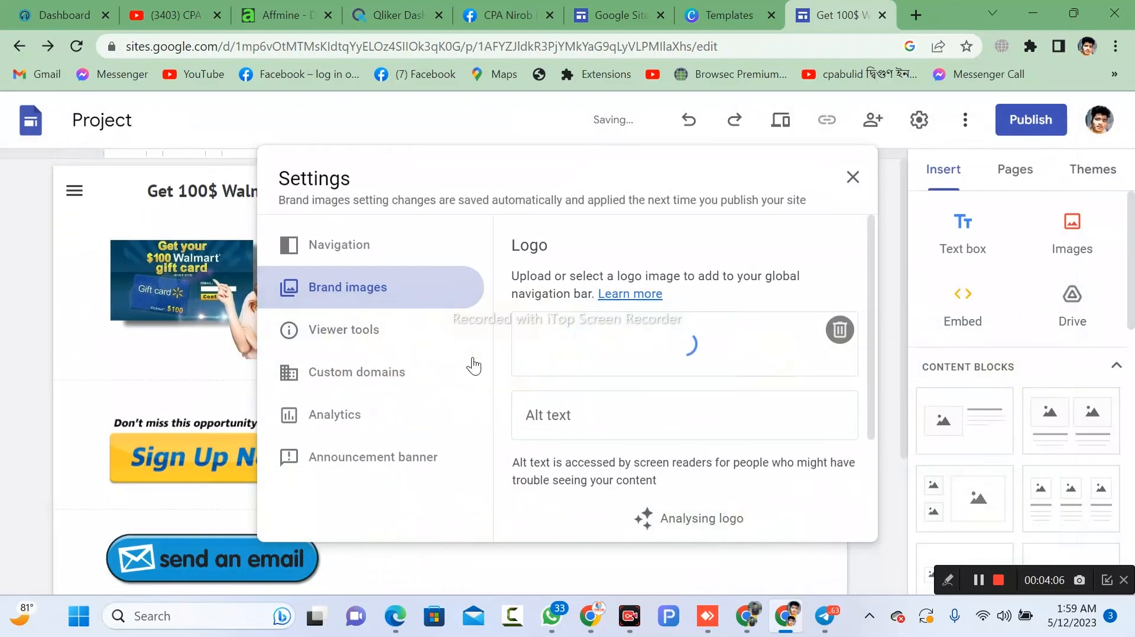
{"action": "left_click", "coordinate": [852, 178]}
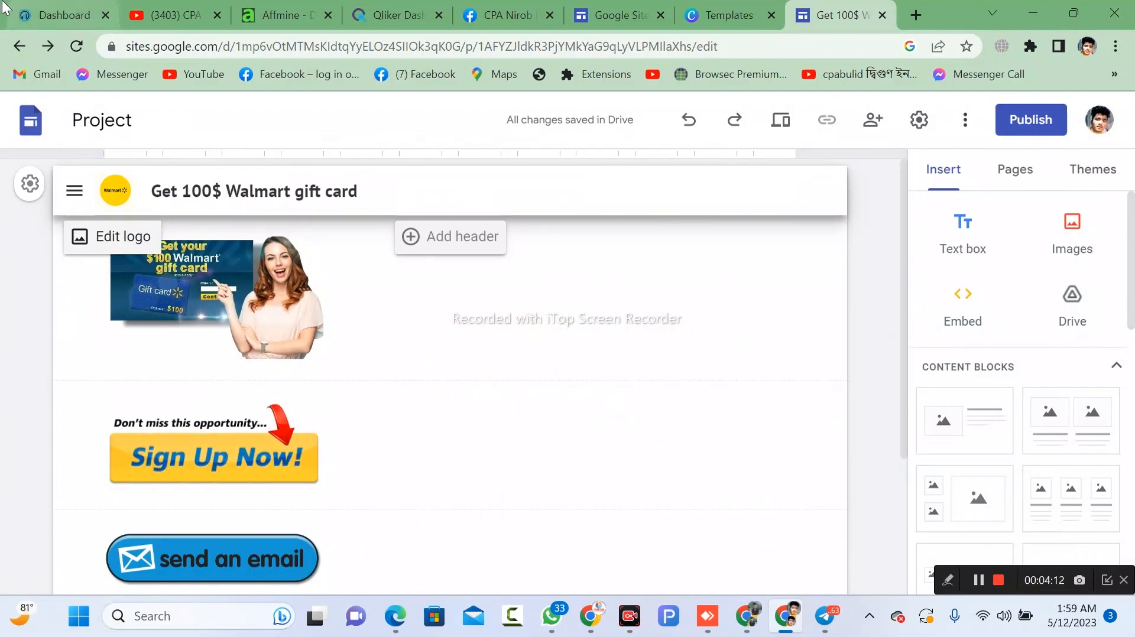
Switch to the CPABuild dashboard and examine its income chart, click and lead statistics, and account balance.
{"action": "left_click", "coordinate": [62, 15]}
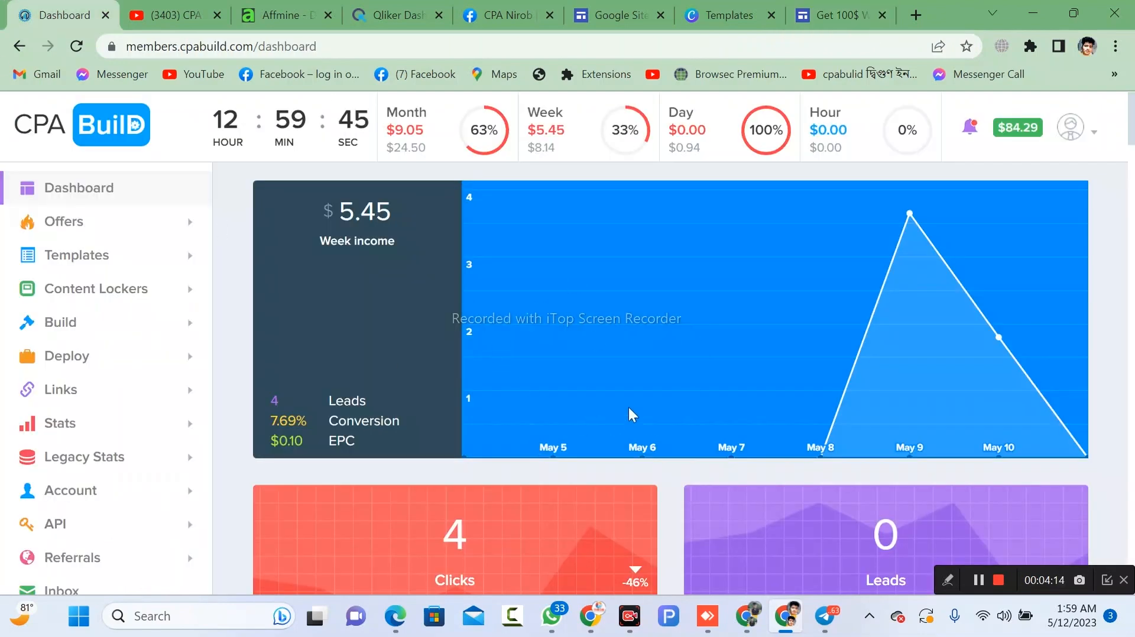
{"action": "scroll", "coordinate": [629, 413], "scroll_direction": "down", "scroll_amount": 2}
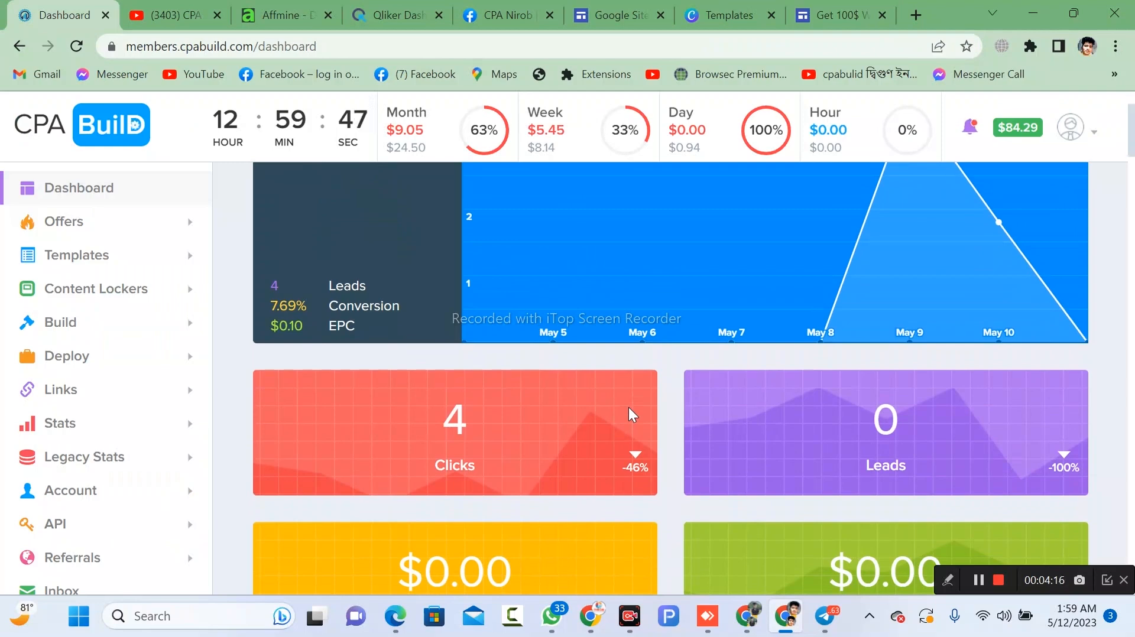
{"action": "scroll", "coordinate": [629, 407], "scroll_direction": "up", "scroll_amount": 3}
{"action": "scroll", "coordinate": [630, 407], "scroll_direction": "down", "scroll_amount": 2}
{"action": "scroll", "coordinate": [629, 406], "scroll_direction": "down", "scroll_amount": 1}
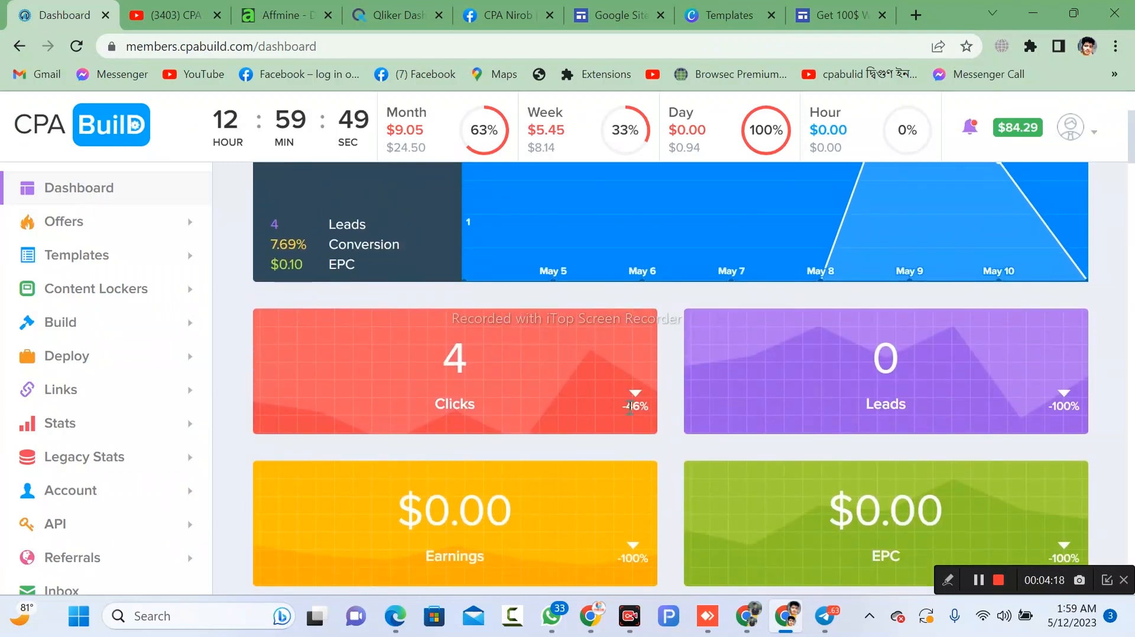
{"action": "left_click", "coordinate": [121, 223]}
{"action": "scroll", "coordinate": [1091, 148], "scroll_direction": "up", "scroll_amount": 1}
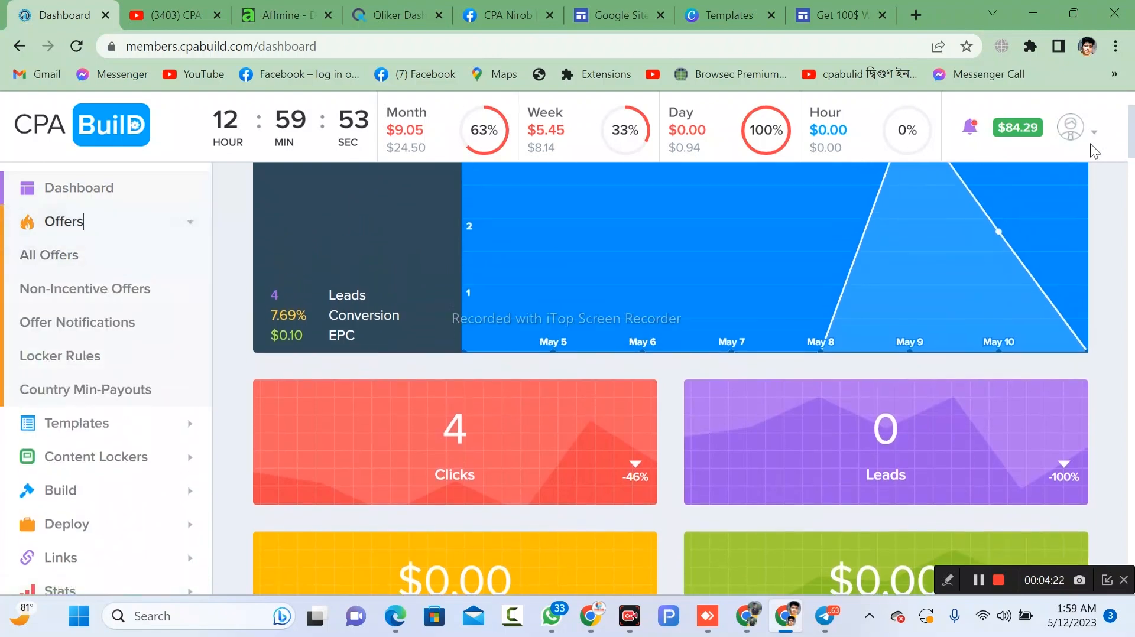
{"action": "scroll", "coordinate": [1073, 149], "scroll_direction": "up", "scroll_amount": 3}
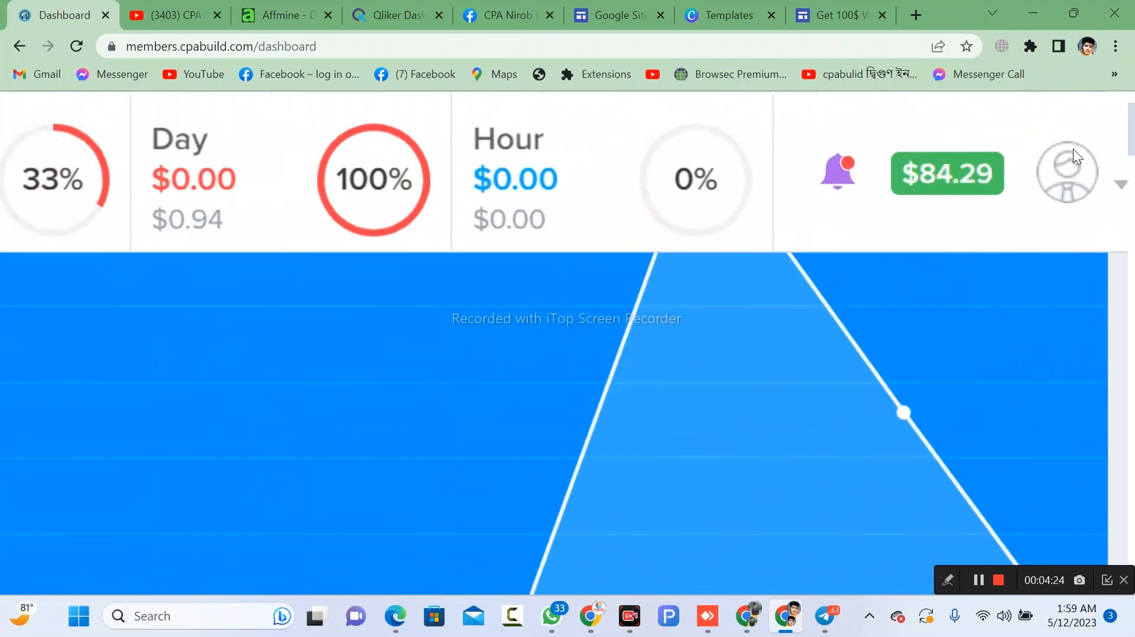
{"action": "scroll", "coordinate": [1073, 149], "scroll_direction": "up", "scroll_amount": 2}
{"action": "left_click_drag", "start_coordinate": [781, 236], "coordinate": [835, 284]}
{"action": "scroll", "coordinate": [835, 284], "scroll_direction": "down", "scroll_amount": 5}
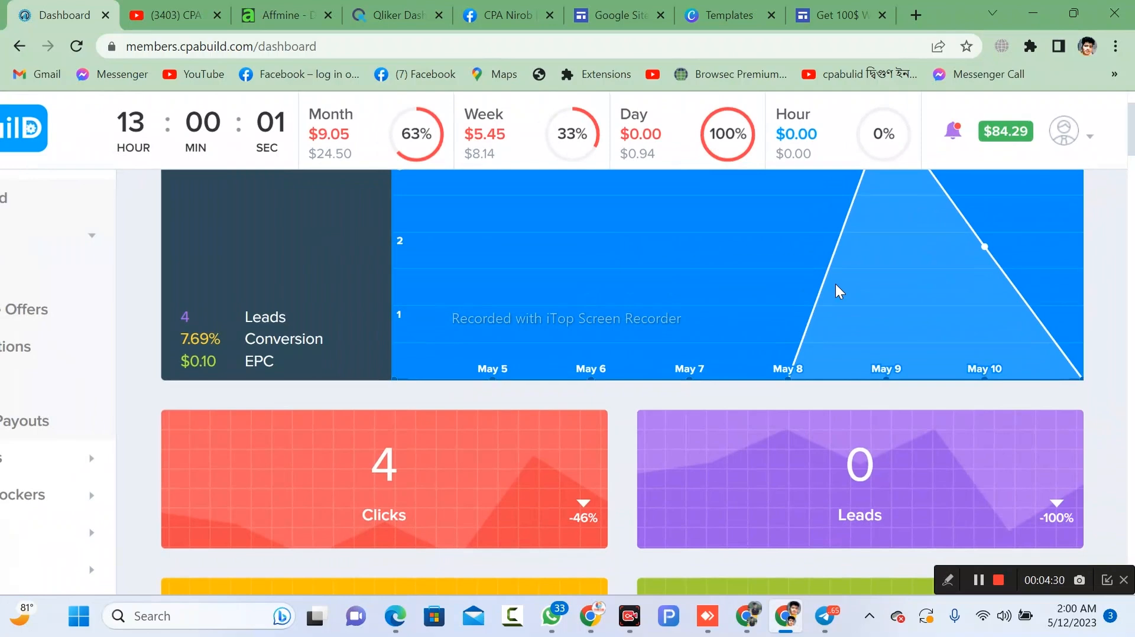
{"action": "scroll", "coordinate": [583, 300], "scroll_direction": "down", "scroll_amount": 1}
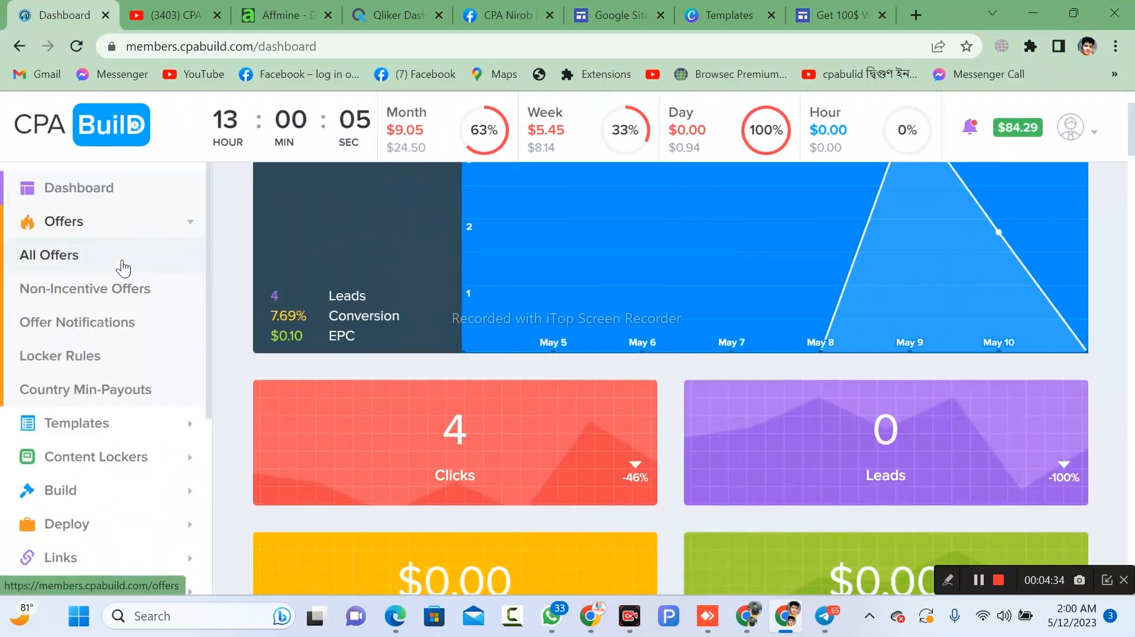
Open the list of all CPABuild offers, search it for the country United States and look through the matching offers.
{"action": "left_click", "coordinate": [119, 260]}
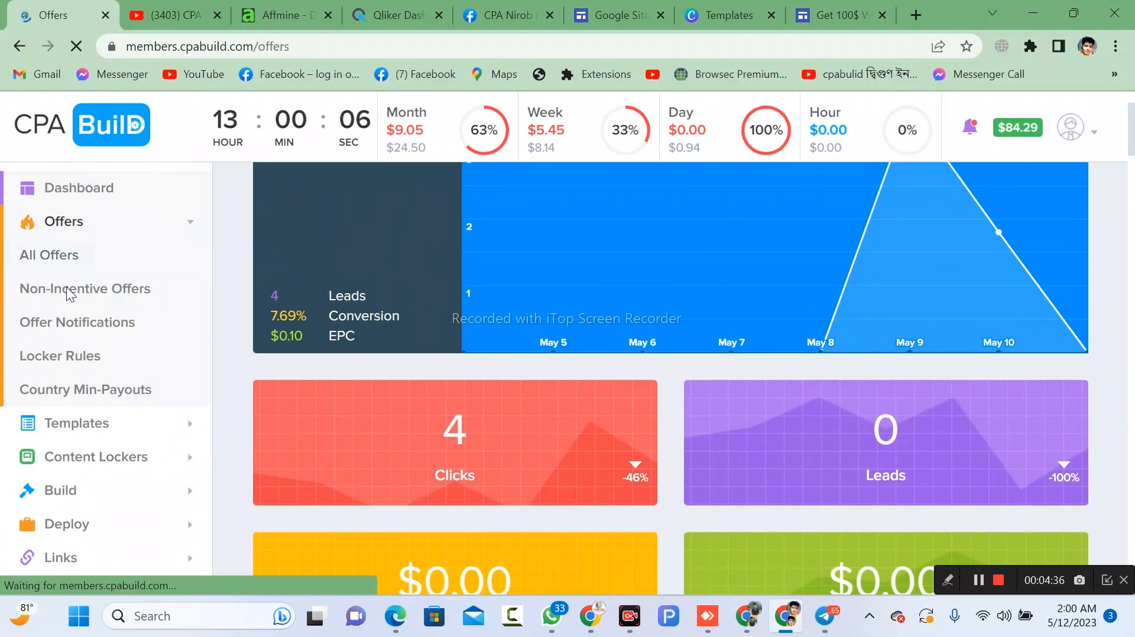
{"action": "scroll", "coordinate": [374, 335], "scroll_direction": "down", "scroll_amount": 3}
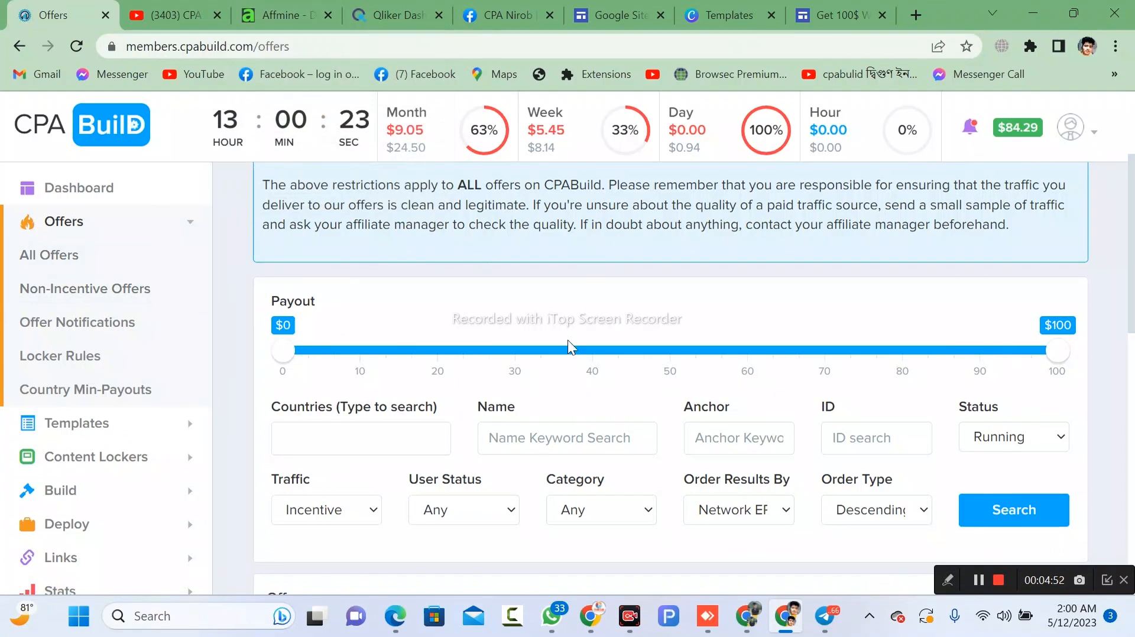
{"action": "scroll", "coordinate": [568, 341], "scroll_direction": "down", "scroll_amount": 1}
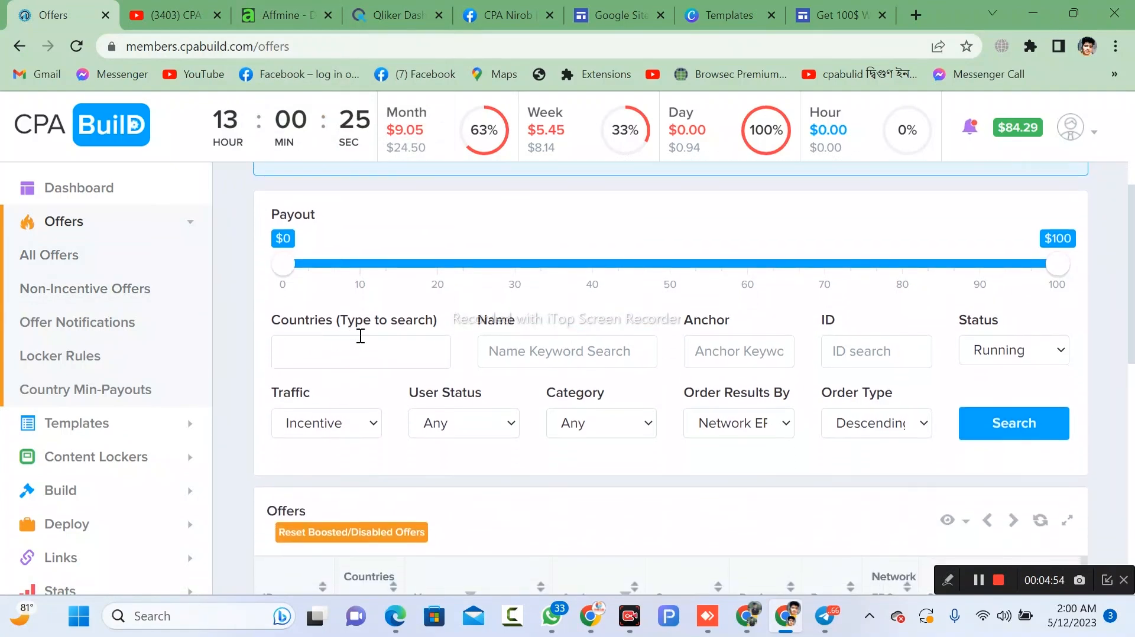
{"action": "left_click", "coordinate": [360, 336]}
{"action": "type", "text": "u"}
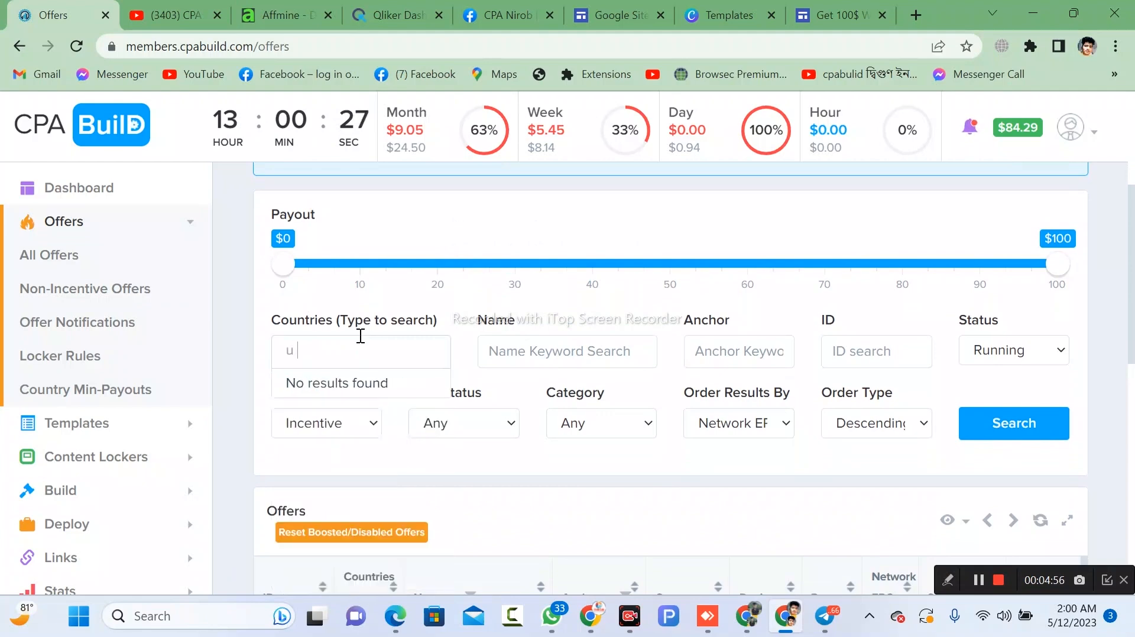
{"action": "key", "text": "BackSpace"}
{"action": "type", "text": "n"}
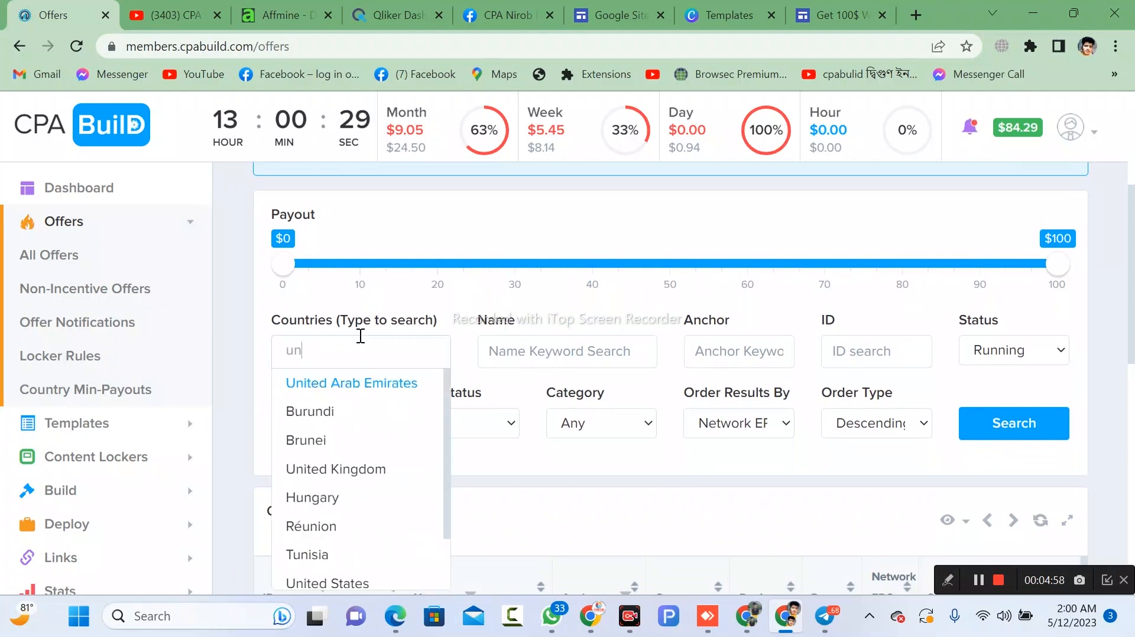
{"action": "left_click", "coordinate": [341, 586]}
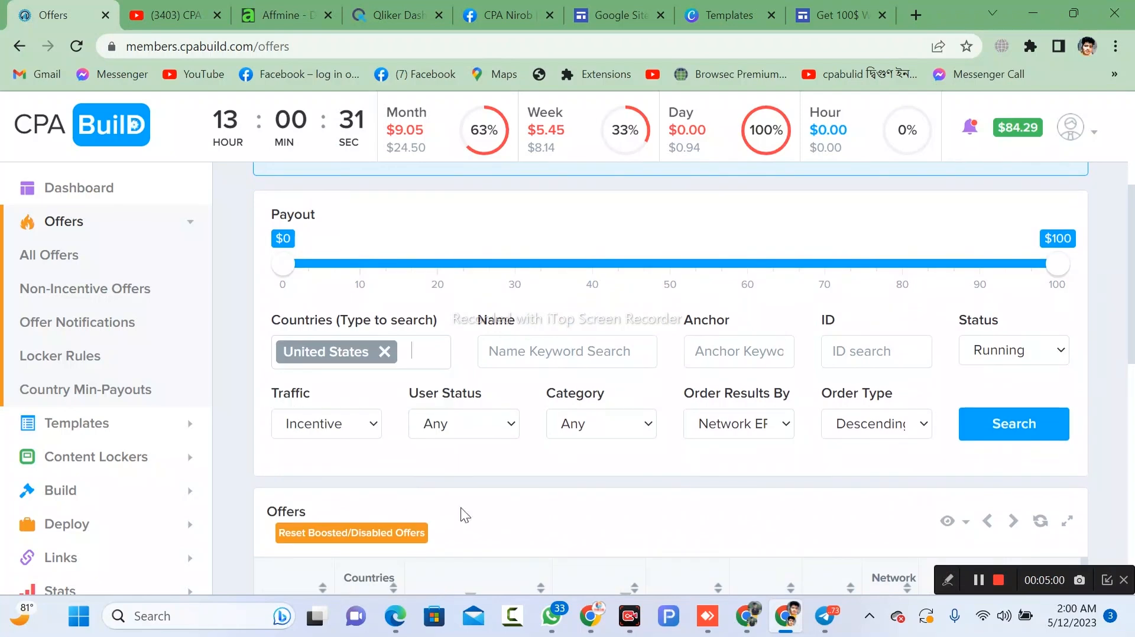
{"action": "left_click", "coordinate": [1017, 426]}
{"action": "scroll", "coordinate": [1021, 425], "scroll_direction": "down", "scroll_amount": 3}
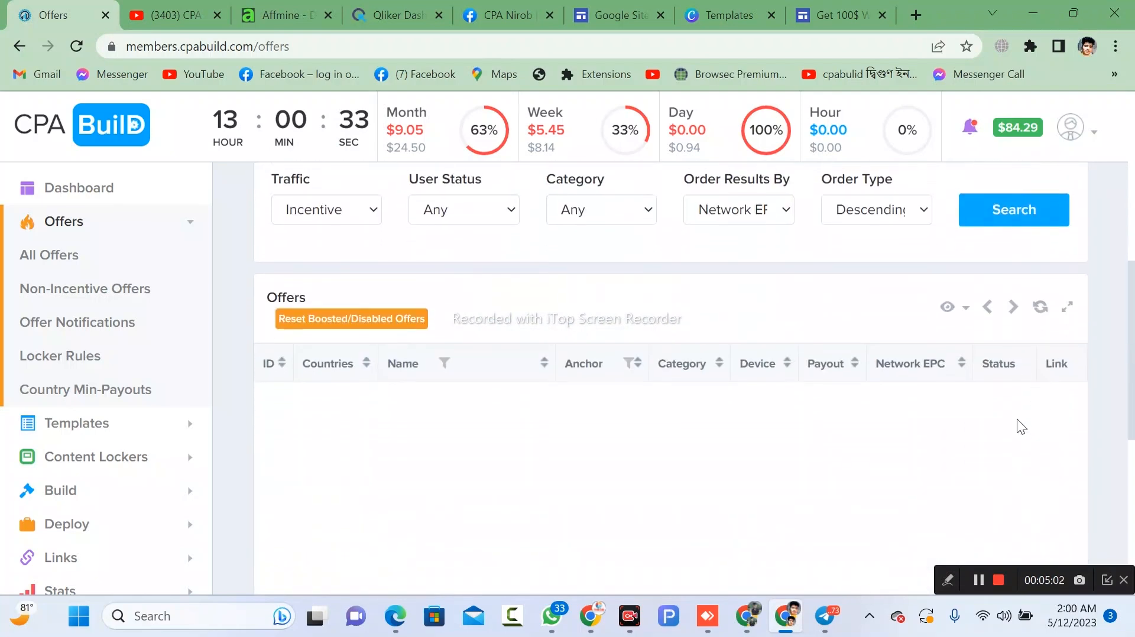
{"action": "scroll", "coordinate": [777, 399], "scroll_direction": "down", "scroll_amount": 6}
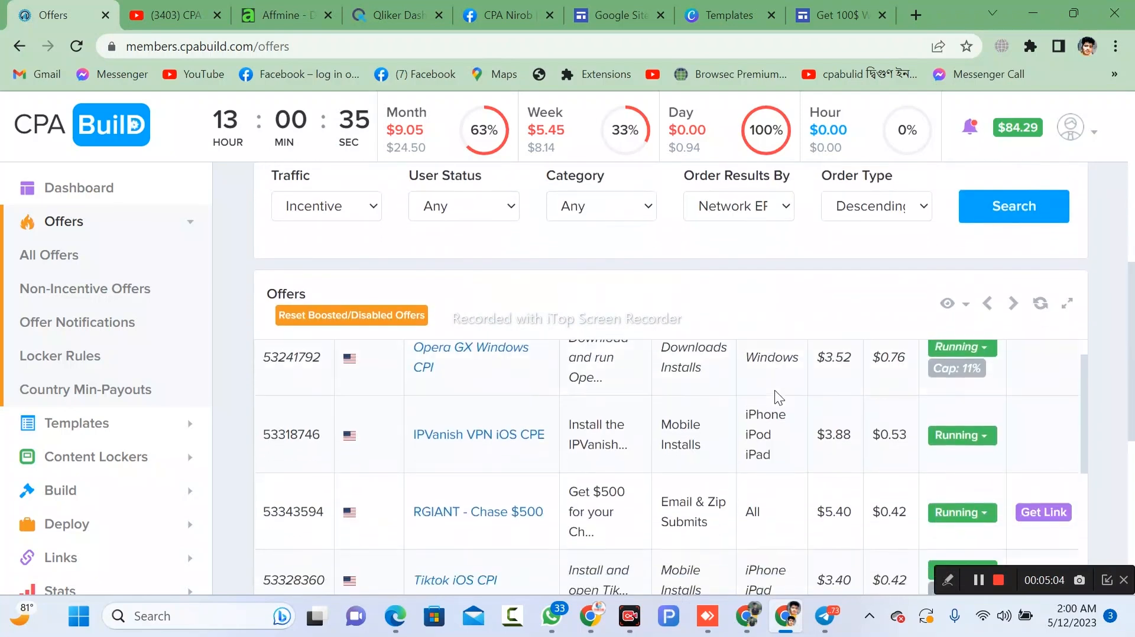
Find the RZUSA - Standard - Walmart $100 offer among the United States results and open its details.
{"action": "scroll", "coordinate": [774, 390], "scroll_direction": "down", "scroll_amount": 3}
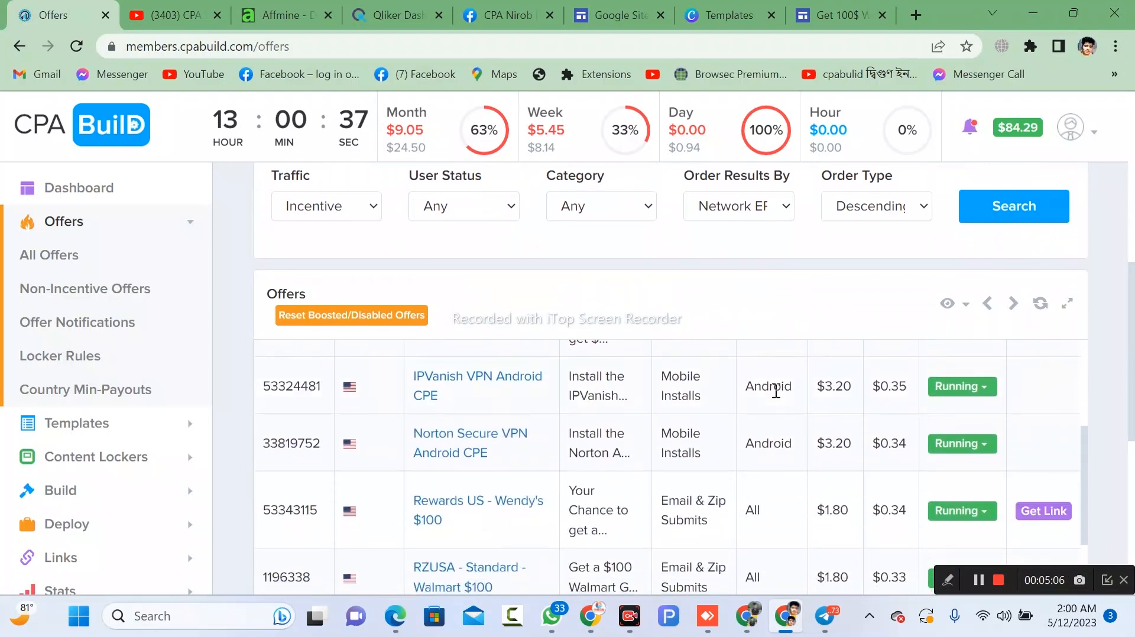
{"action": "scroll", "coordinate": [417, 499], "scroll_direction": "up", "scroll_amount": 5}
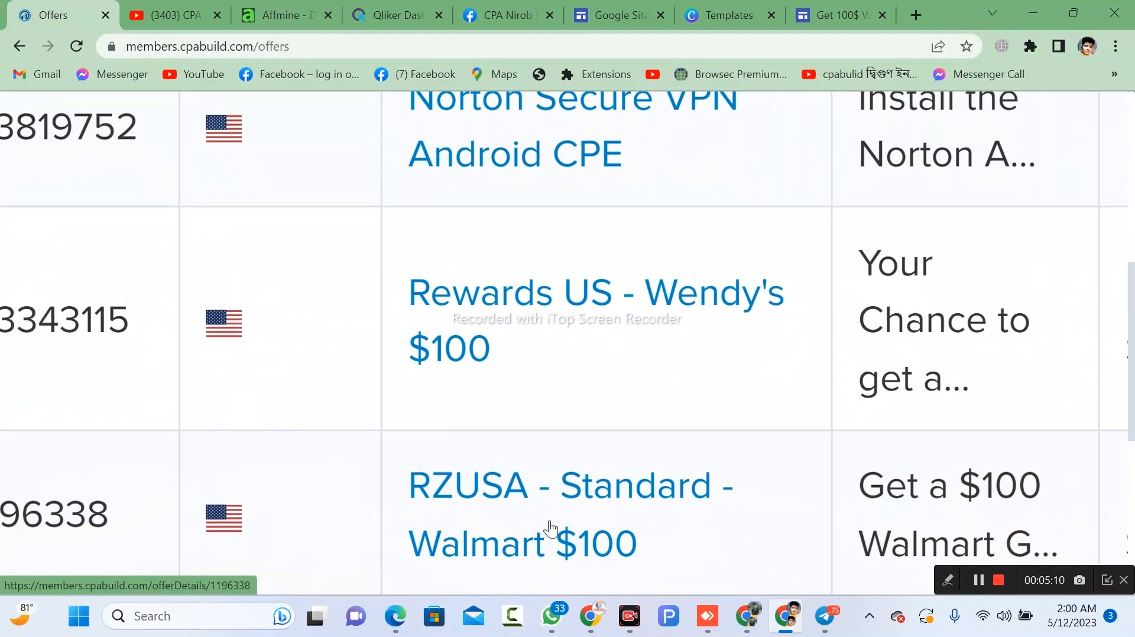
{"action": "left_click", "coordinate": [551, 529]}
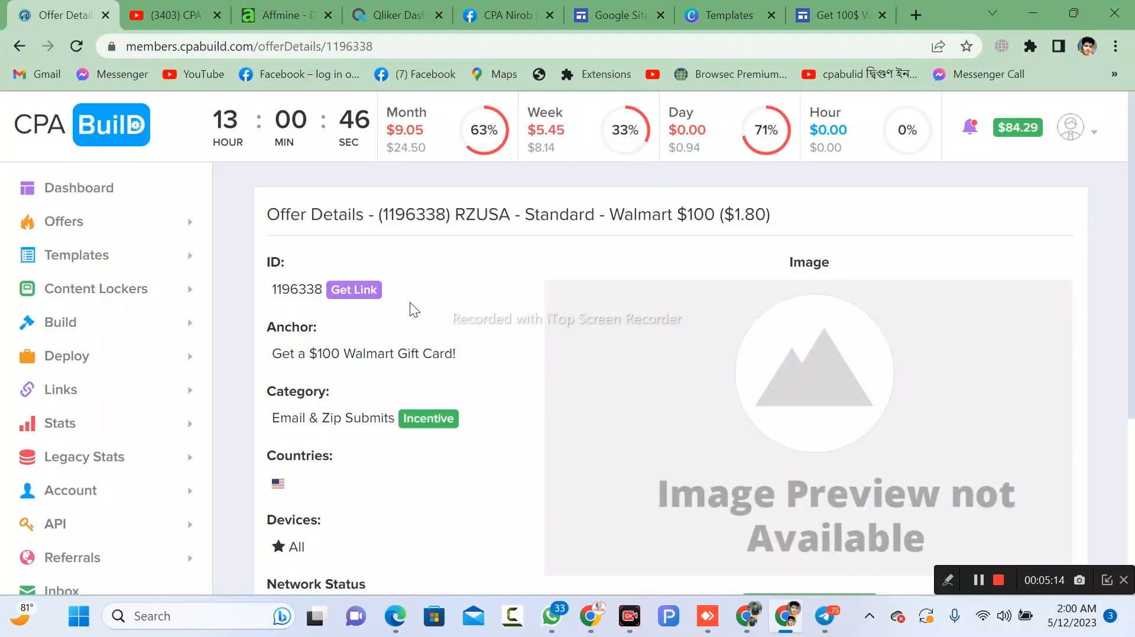
Get the Walmart $100 offer's link and copy the full URL to the clipboard.
{"action": "left_click", "coordinate": [358, 294]}
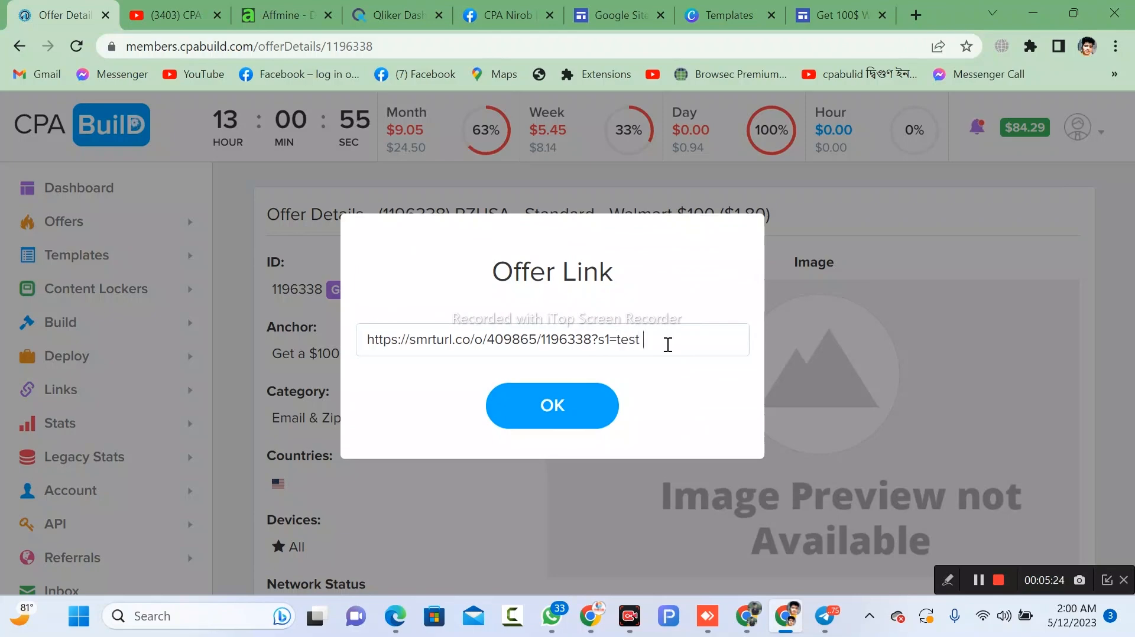
{"action": "triple_click", "coordinate": [668, 345]}
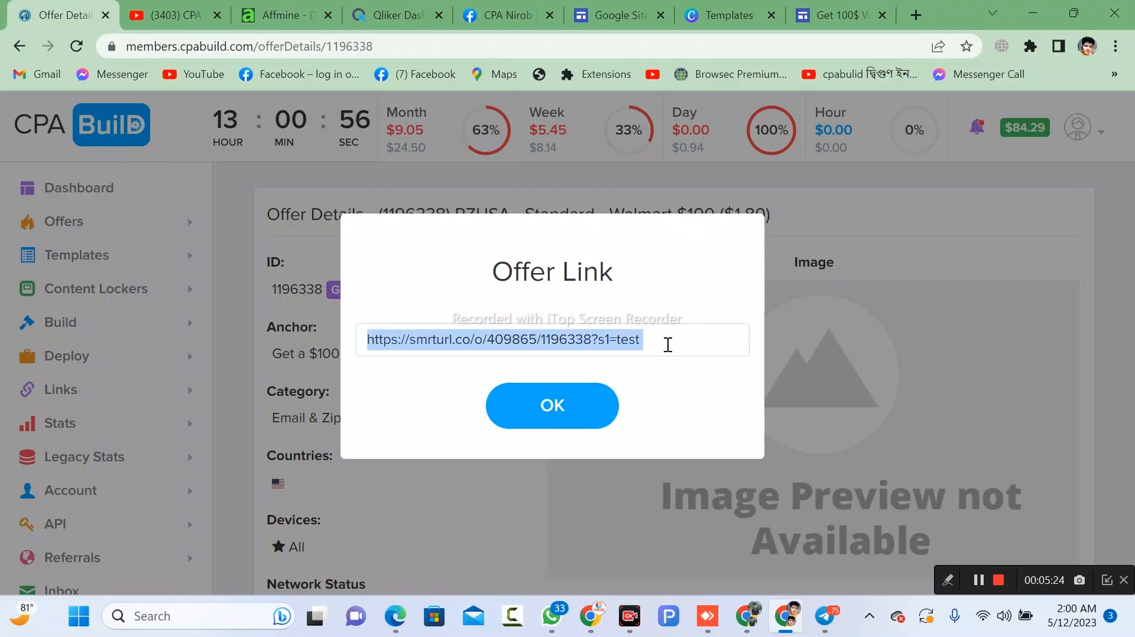
{"action": "right_click", "coordinate": [522, 342]}
{"action": "left_click", "coordinate": [609, 129]}
{"action": "left_click", "coordinate": [553, 398]}
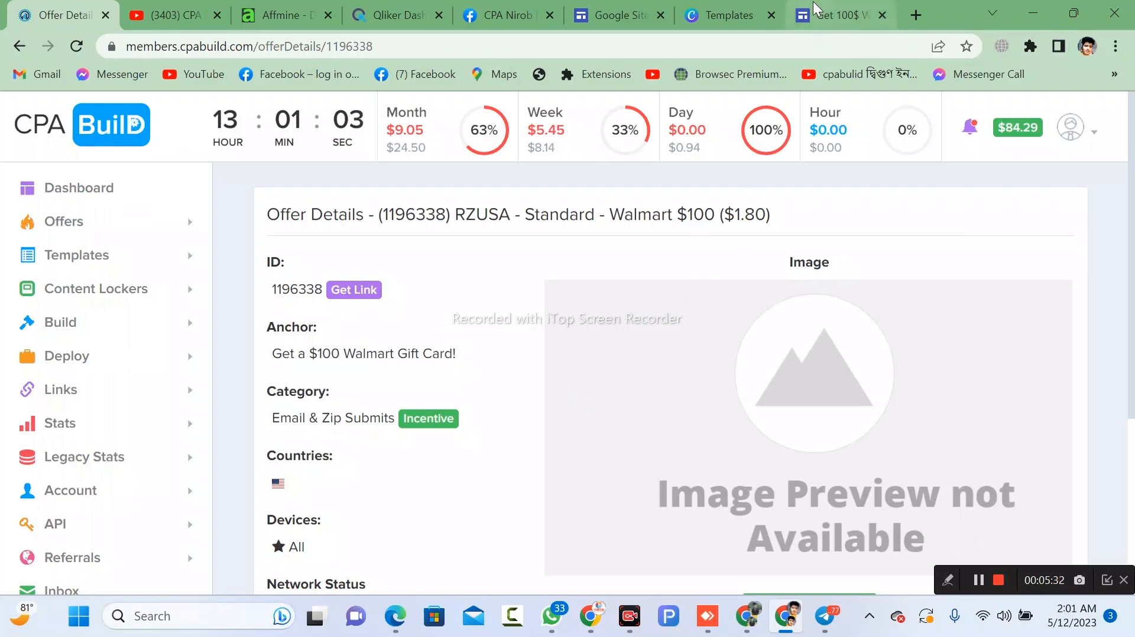
Switch to the Google Sites editor and link the Walmart gift card banner image to the copied offer URL.
{"action": "left_click", "coordinate": [828, 15]}
{"action": "left_click", "coordinate": [189, 275]}
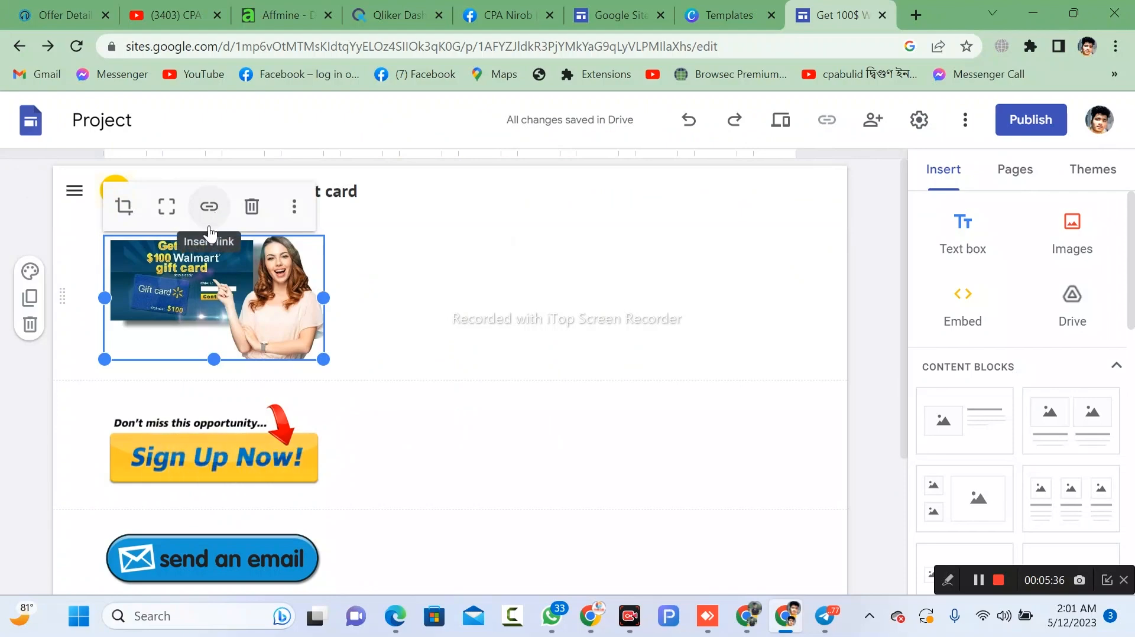
{"action": "scroll", "coordinate": [209, 228], "scroll_direction": "up", "scroll_amount": 5}
{"action": "left_click", "coordinate": [209, 226]}
{"action": "scroll", "coordinate": [210, 227], "scroll_direction": "down", "scroll_amount": 5}
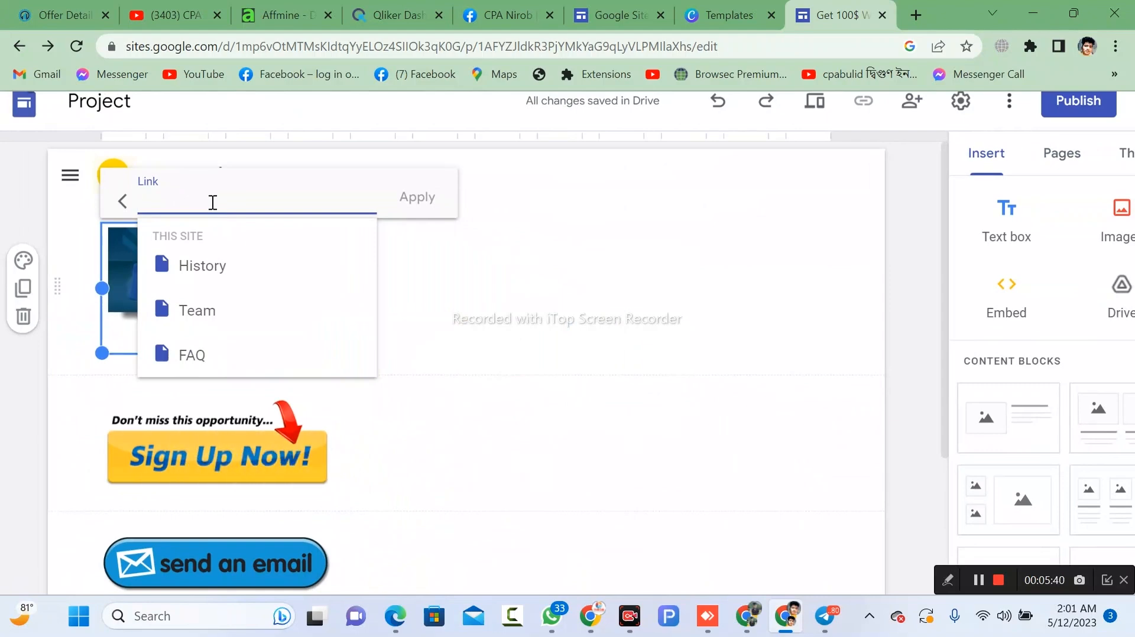
{"action": "right_click", "coordinate": [212, 202]}
{"action": "left_click", "coordinate": [297, 339]}
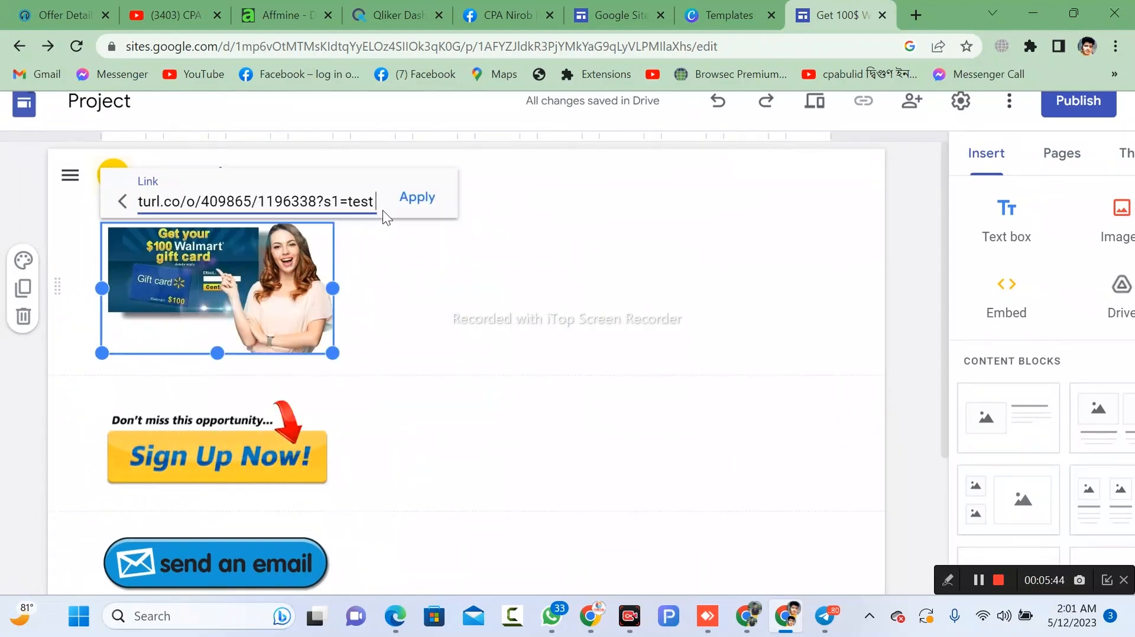
{"action": "left_click", "coordinate": [416, 197]}
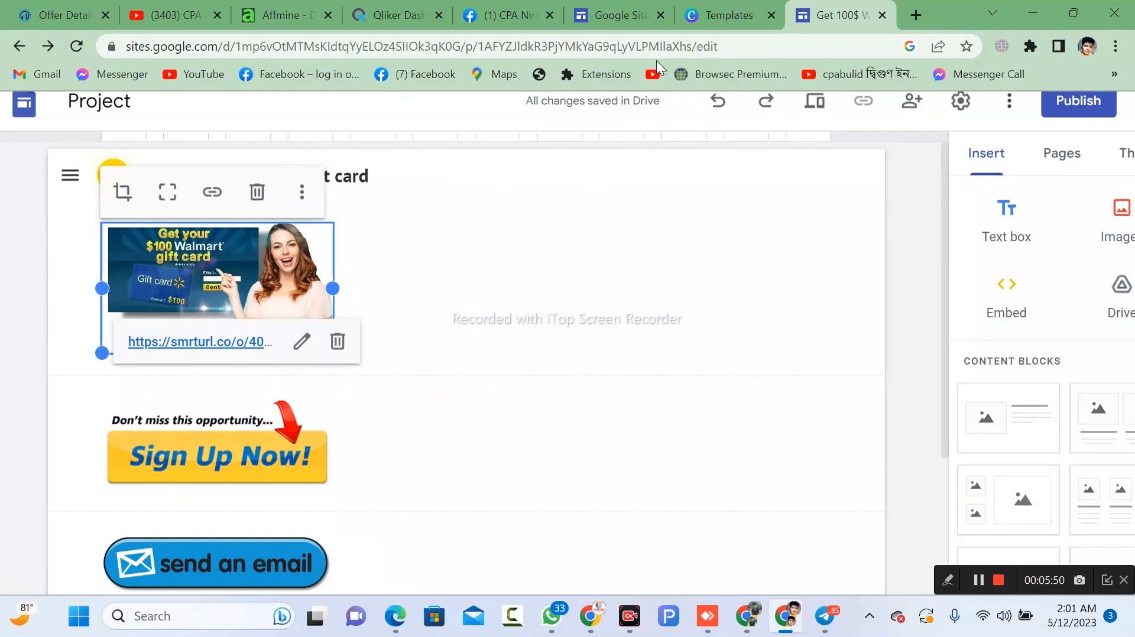
{"action": "left_click", "coordinate": [399, 6]}
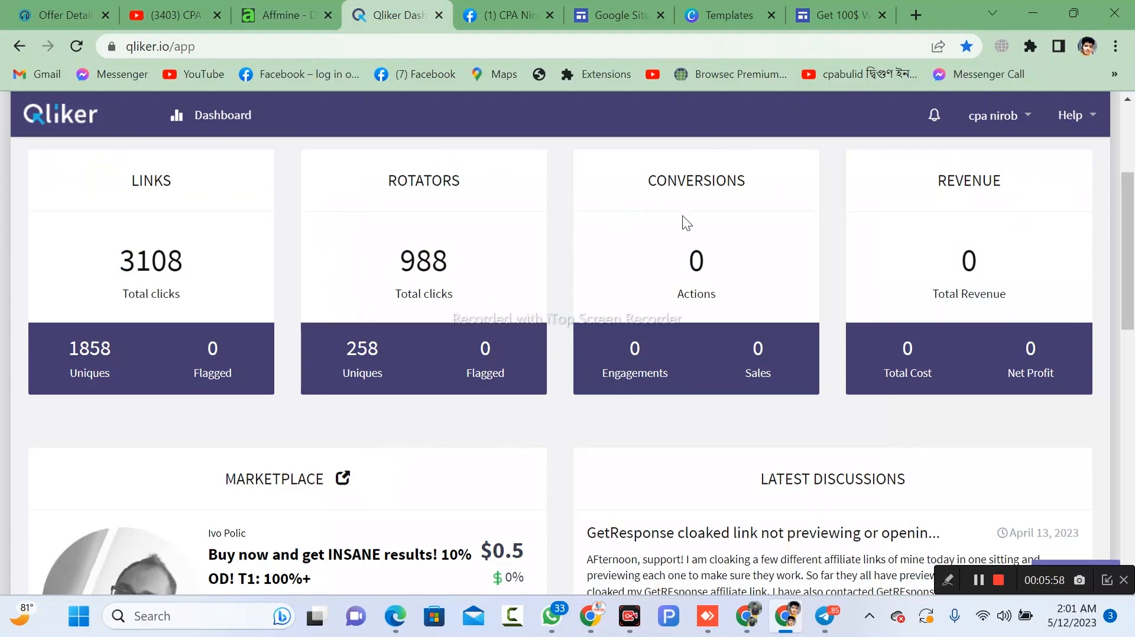
{"action": "left_click", "coordinate": [831, 15]}
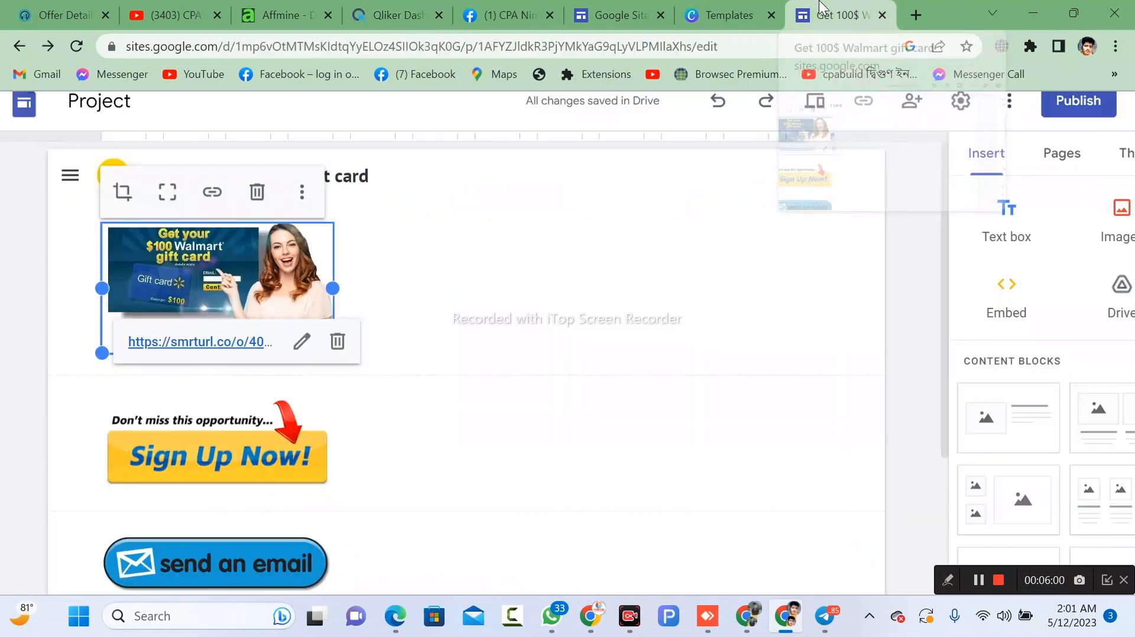
Link the "Sign Up Now!" image to the copied offer URL.
{"action": "left_click", "coordinate": [252, 457]}
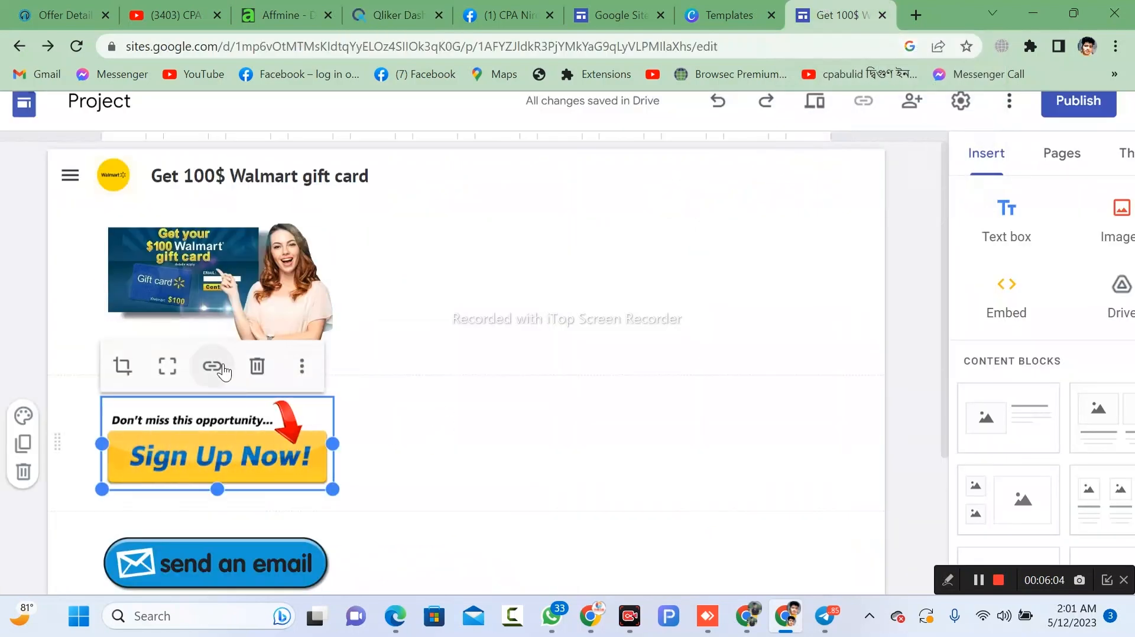
{"action": "left_click", "coordinate": [223, 368]}
{"action": "left_click", "coordinate": [206, 379]}
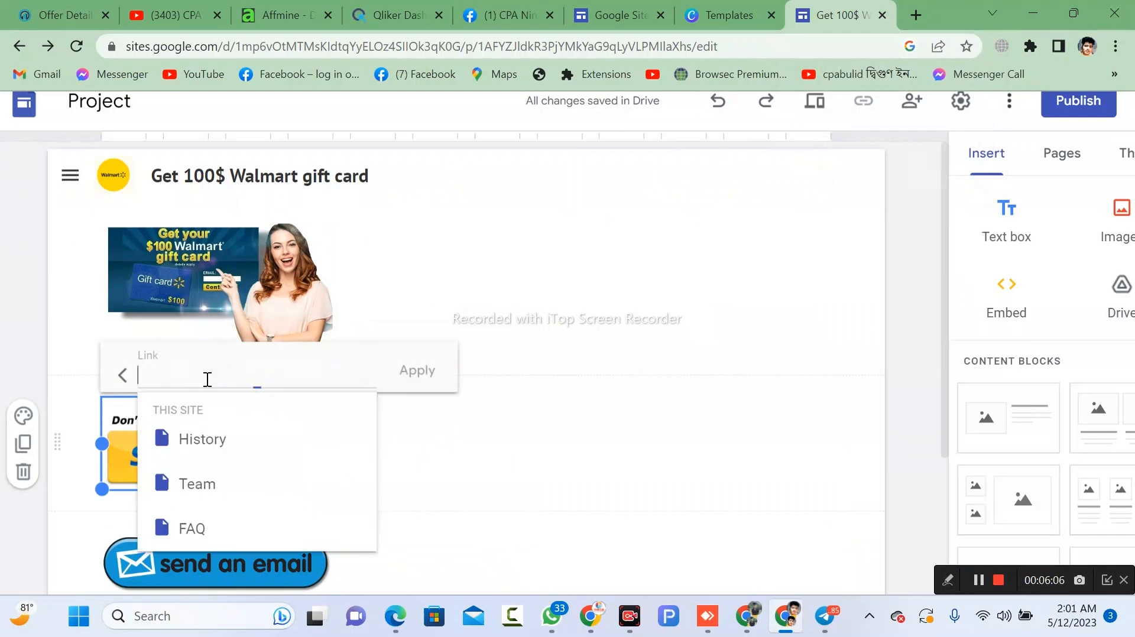
{"action": "right_click", "coordinate": [205, 378]}
{"action": "left_click", "coordinate": [289, 204]}
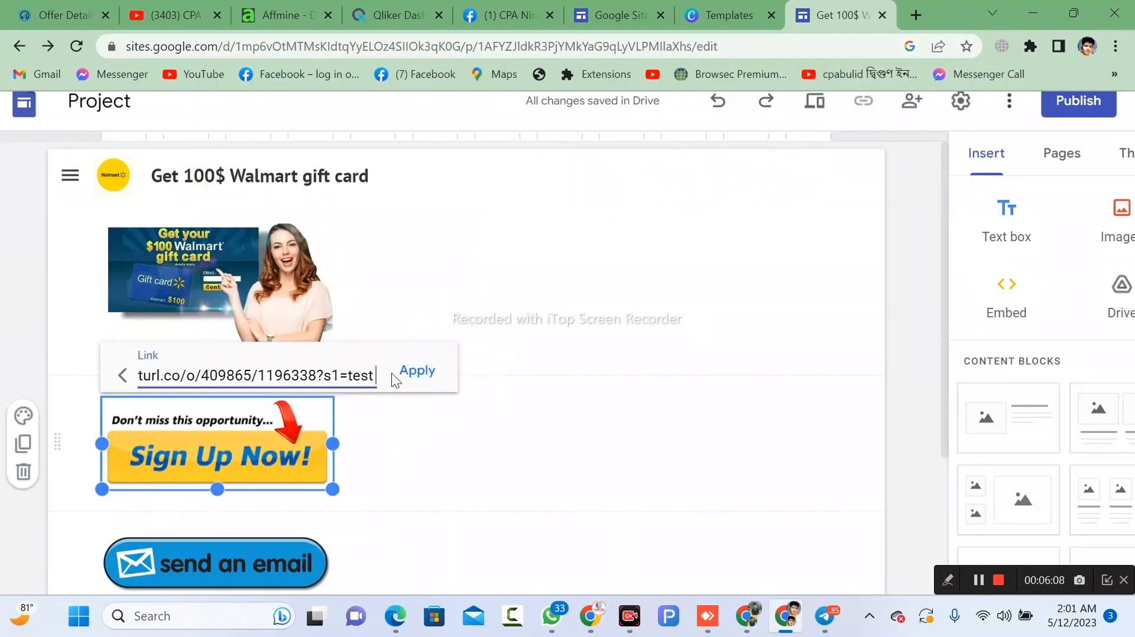
{"action": "left_click", "coordinate": [404, 381]}
Link the "send an email" image to the copied offer URL.
{"action": "left_click", "coordinate": [228, 571]}
{"action": "scroll", "coordinate": [219, 533], "scroll_direction": "down", "scroll_amount": 2}
{"action": "left_click", "coordinate": [212, 390]}
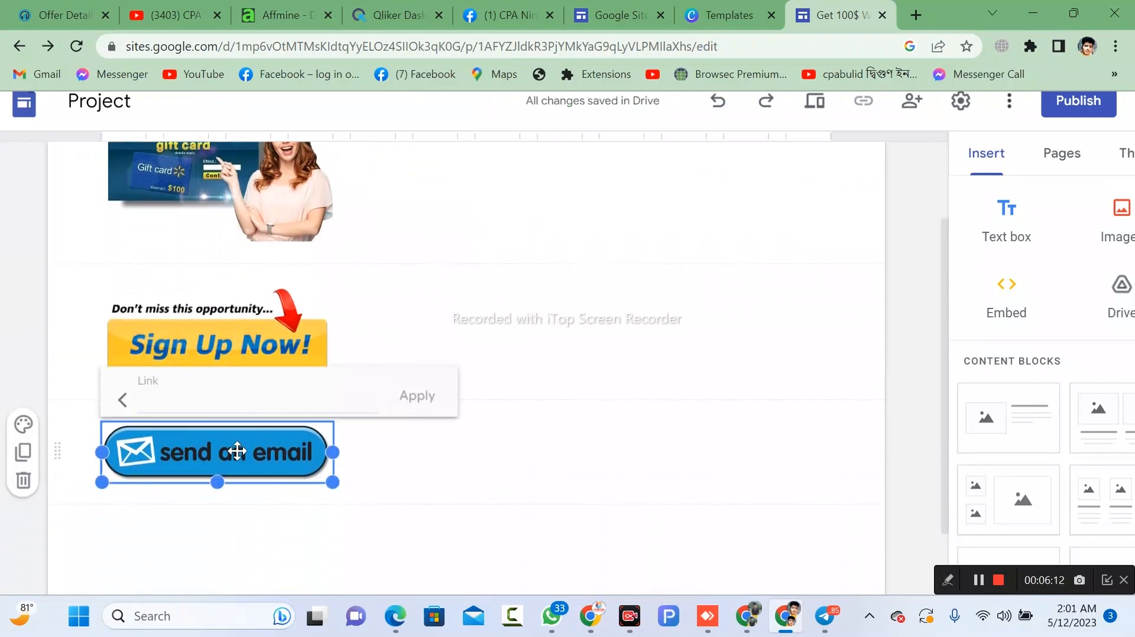
{"action": "left_click", "coordinate": [242, 395]}
{"action": "right_click", "coordinate": [242, 396]}
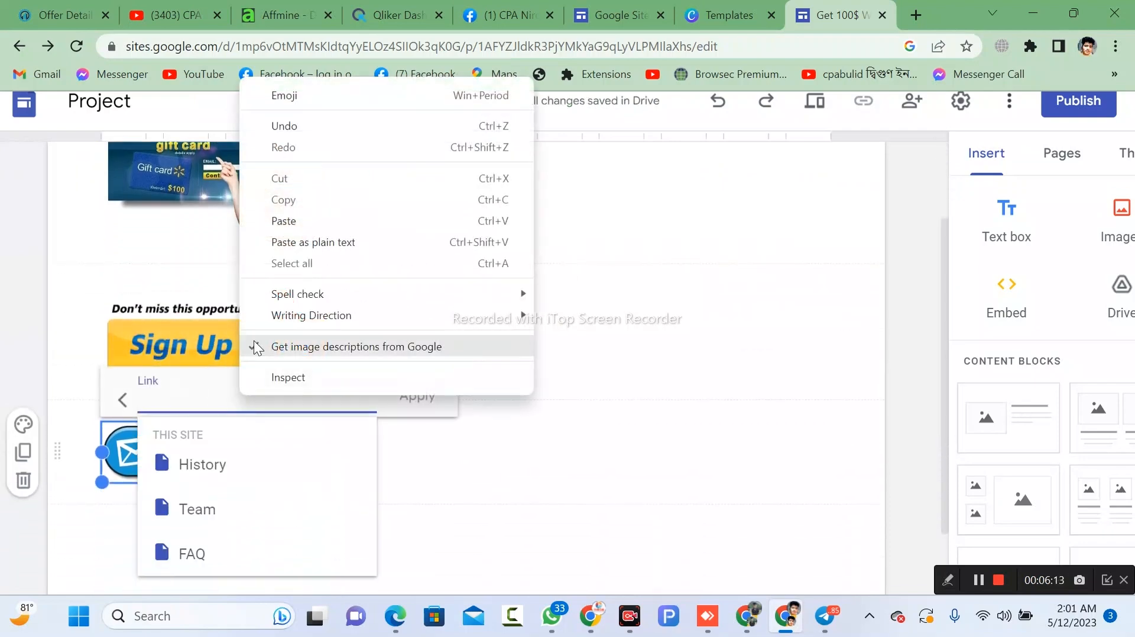
{"action": "left_click", "coordinate": [299, 218]}
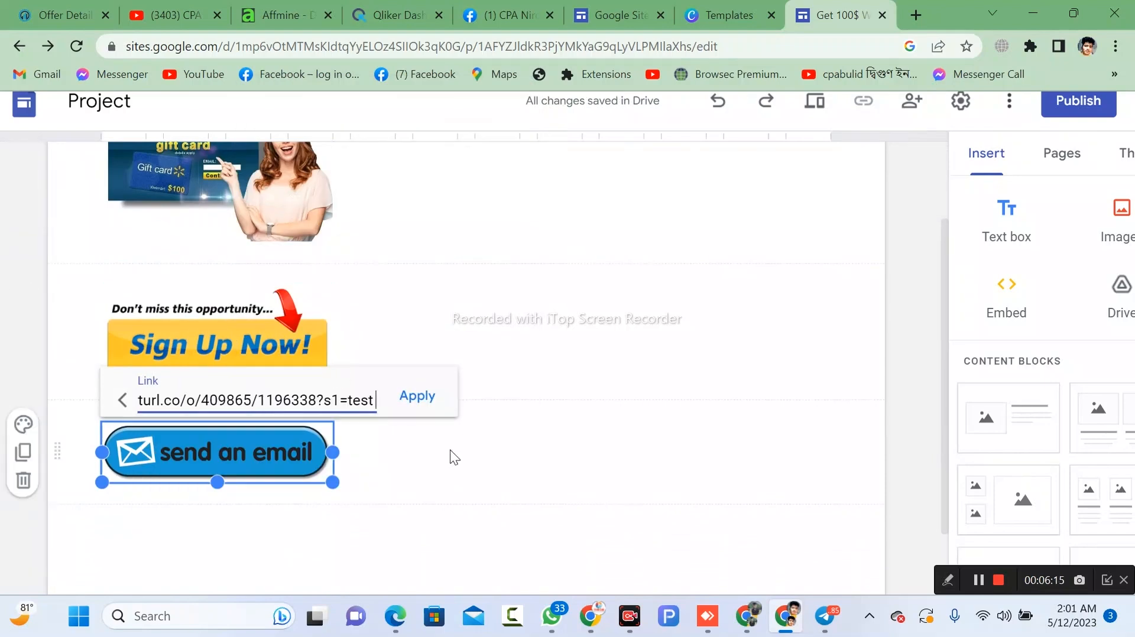
{"action": "left_click", "coordinate": [436, 405]}
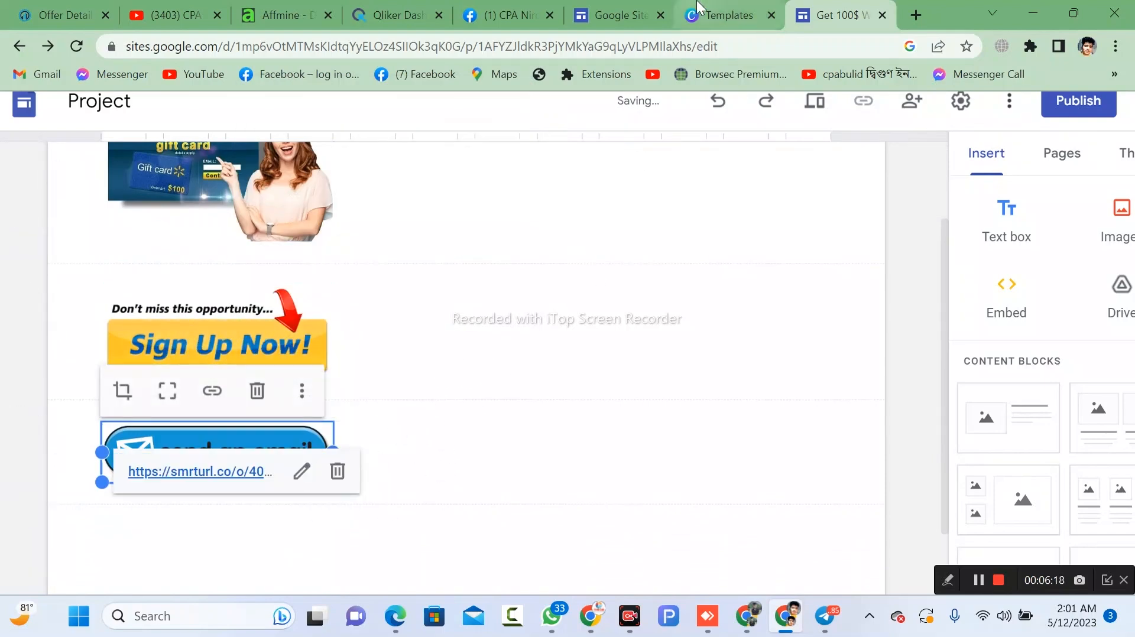
Test the link on the "send an email" image in a new browser tab and close that tab.
{"action": "left_click", "coordinate": [558, 349]}
{"action": "left_click", "coordinate": [258, 469]}
{"action": "left_click", "coordinate": [259, 468]}
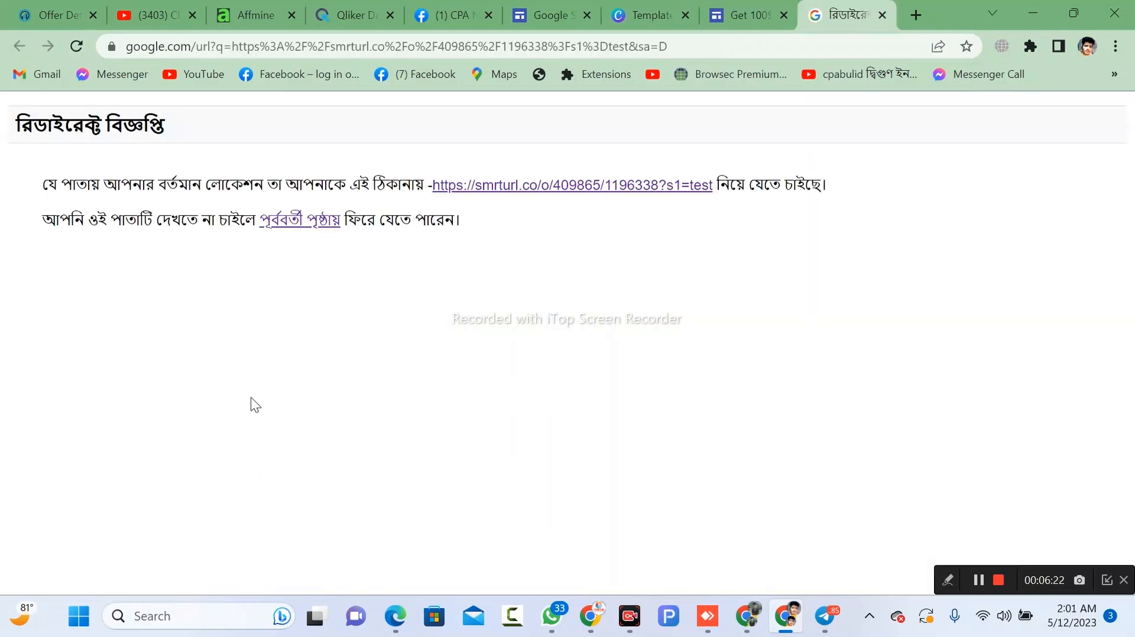
{"action": "left_click", "coordinate": [883, 15]}
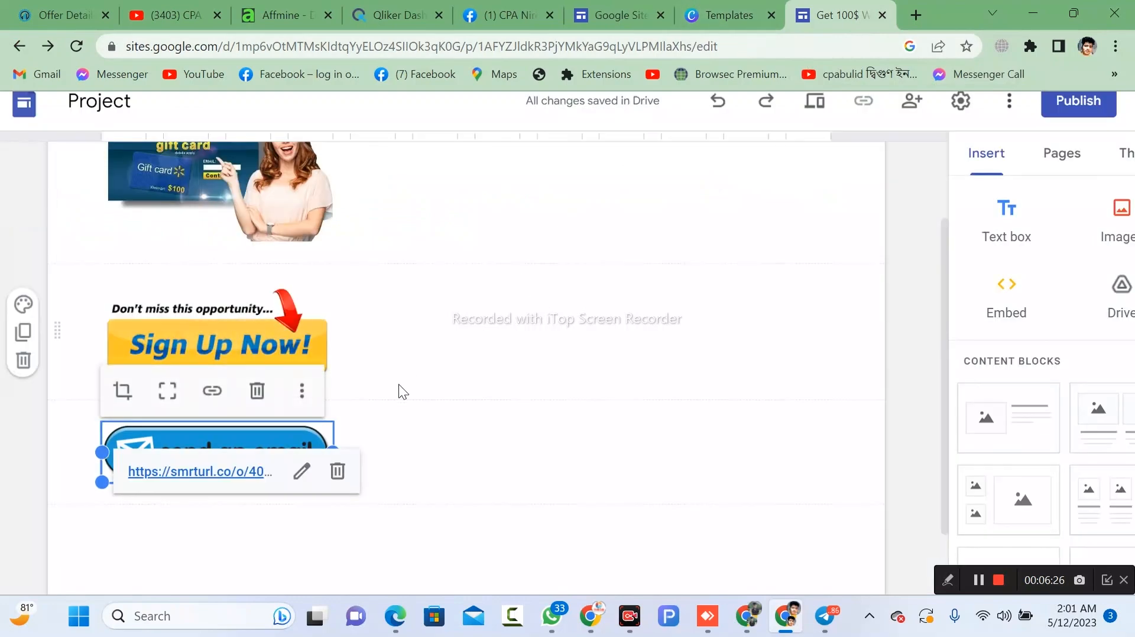
Review the page layout and check the link attached to the banner, "Sign Up Now!" and "send an email" images.
{"action": "scroll", "coordinate": [514, 300], "scroll_direction": "up", "scroll_amount": 2}
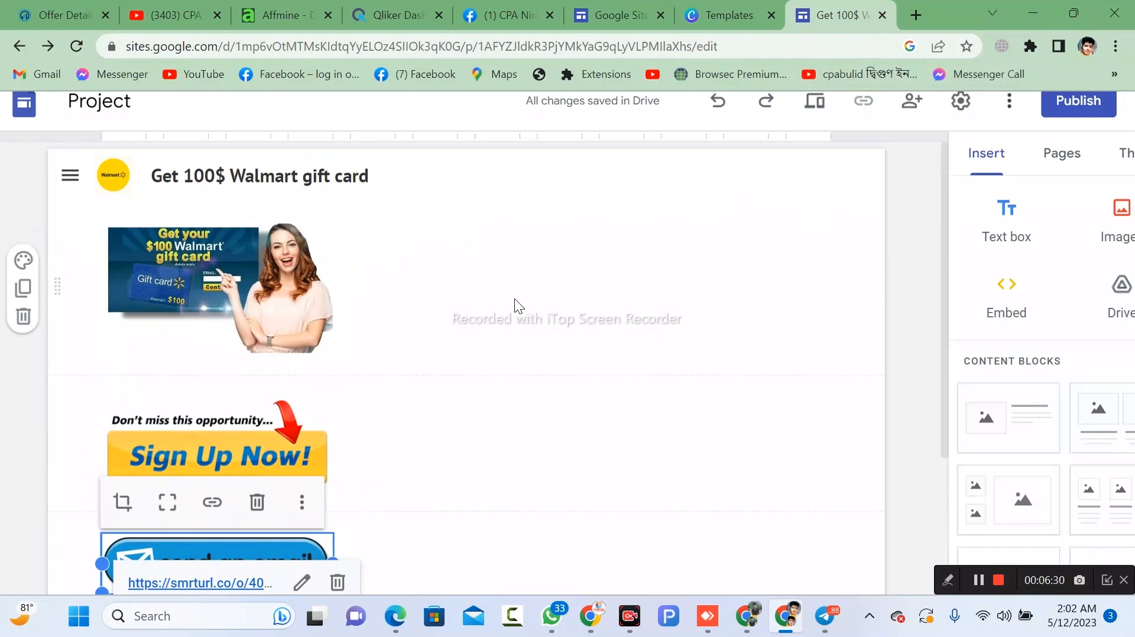
{"action": "scroll", "coordinate": [514, 299], "scroll_direction": "down", "scroll_amount": 1}
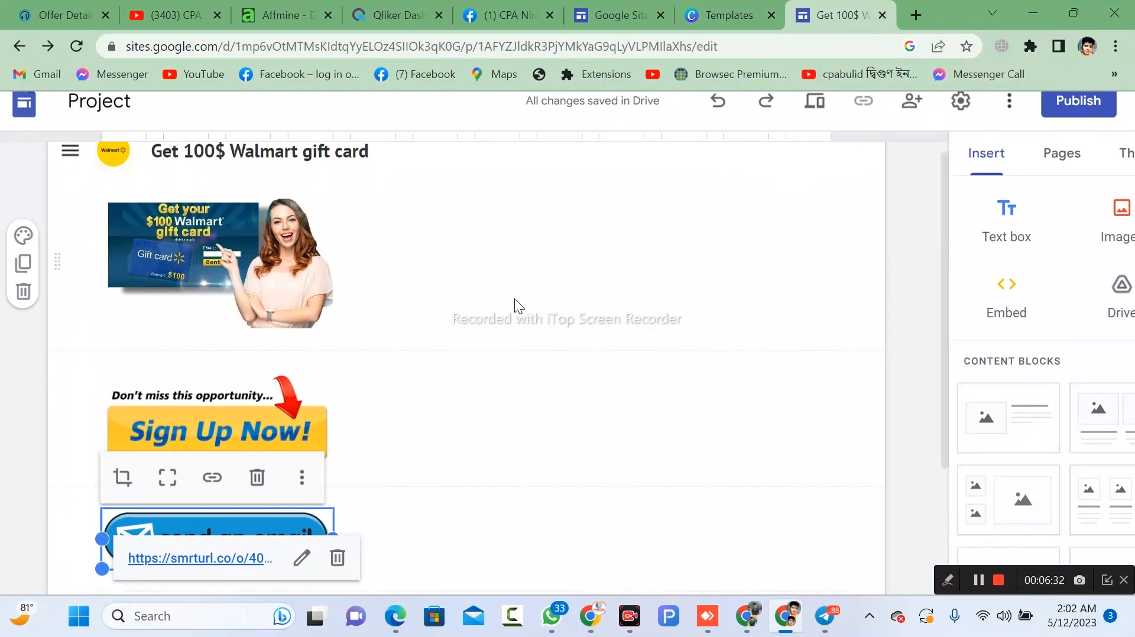
{"action": "left_click", "coordinate": [514, 300]}
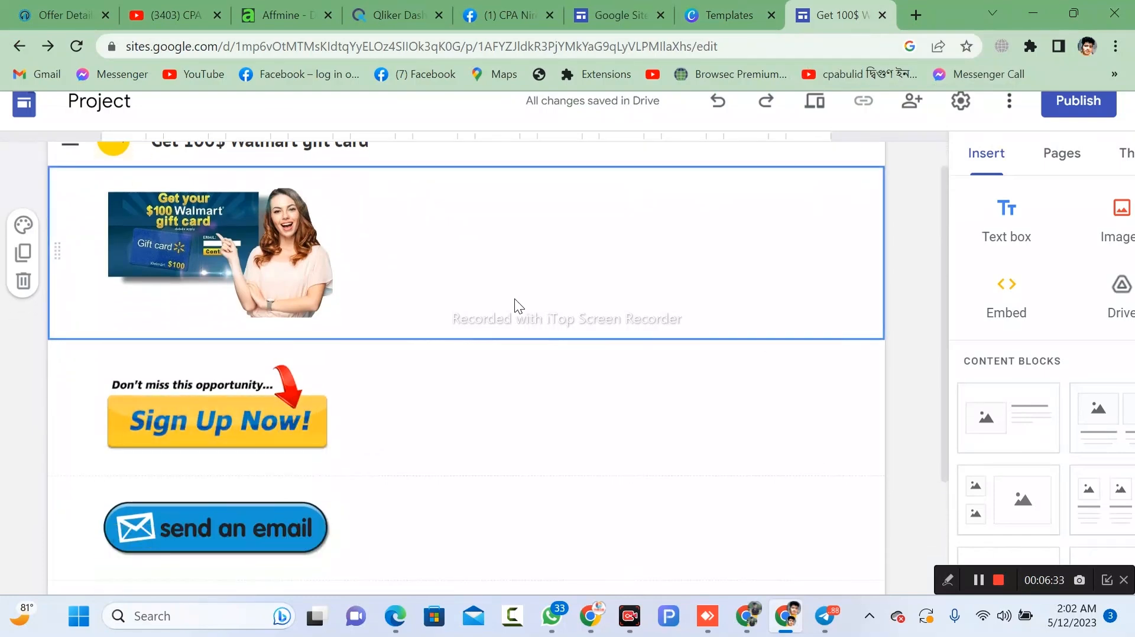
{"action": "left_click", "coordinate": [266, 263]}
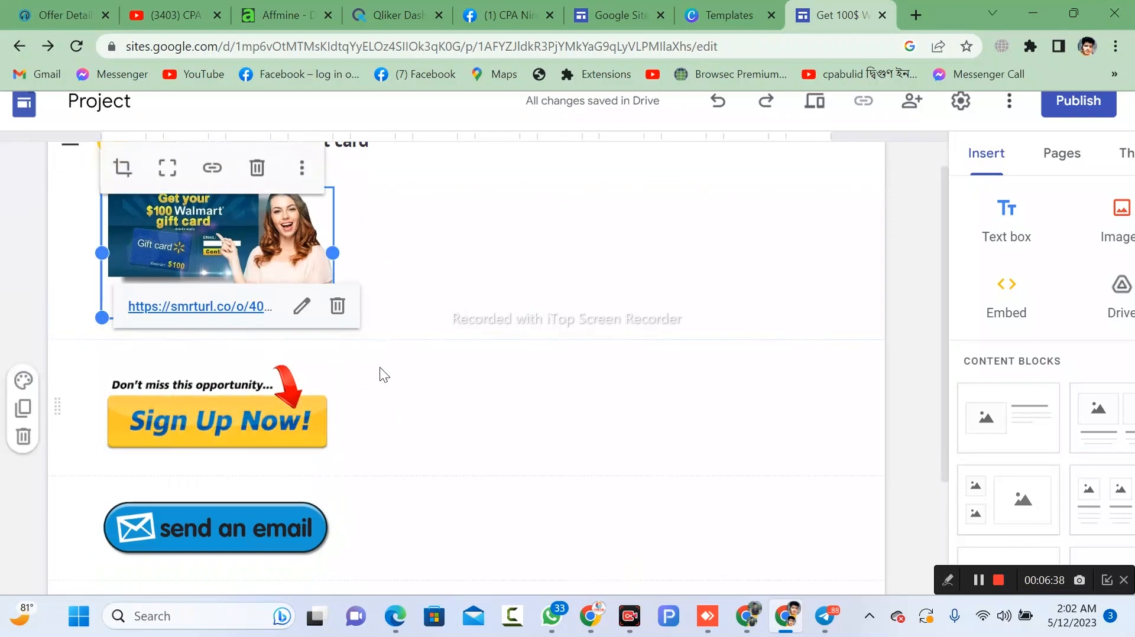
{"action": "left_click", "coordinate": [299, 426]}
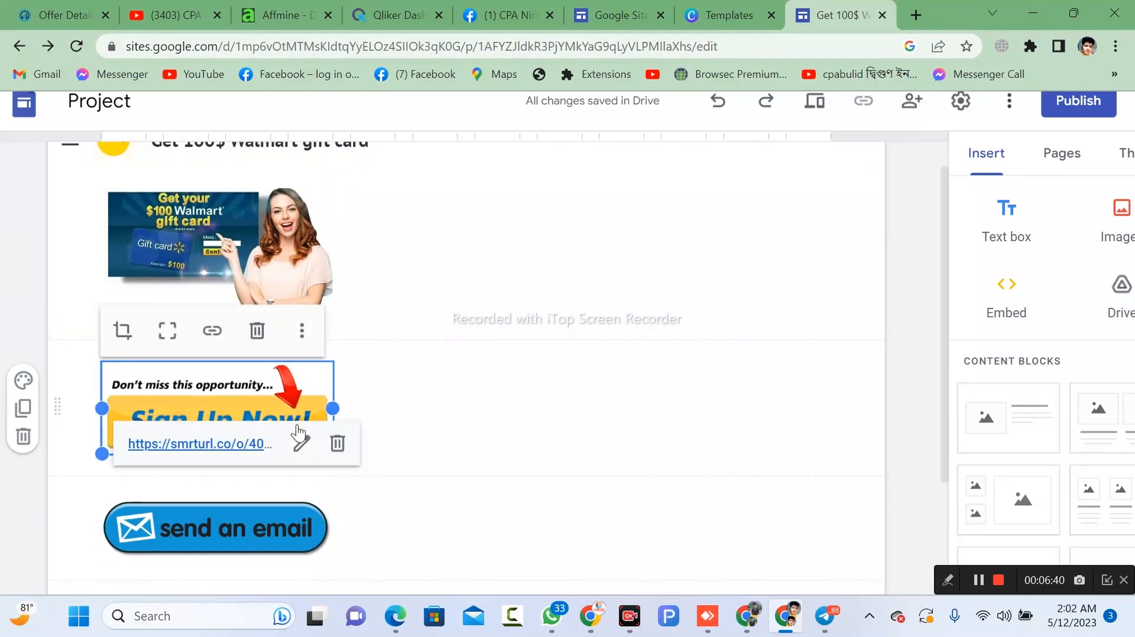
{"action": "left_click", "coordinate": [258, 535]}
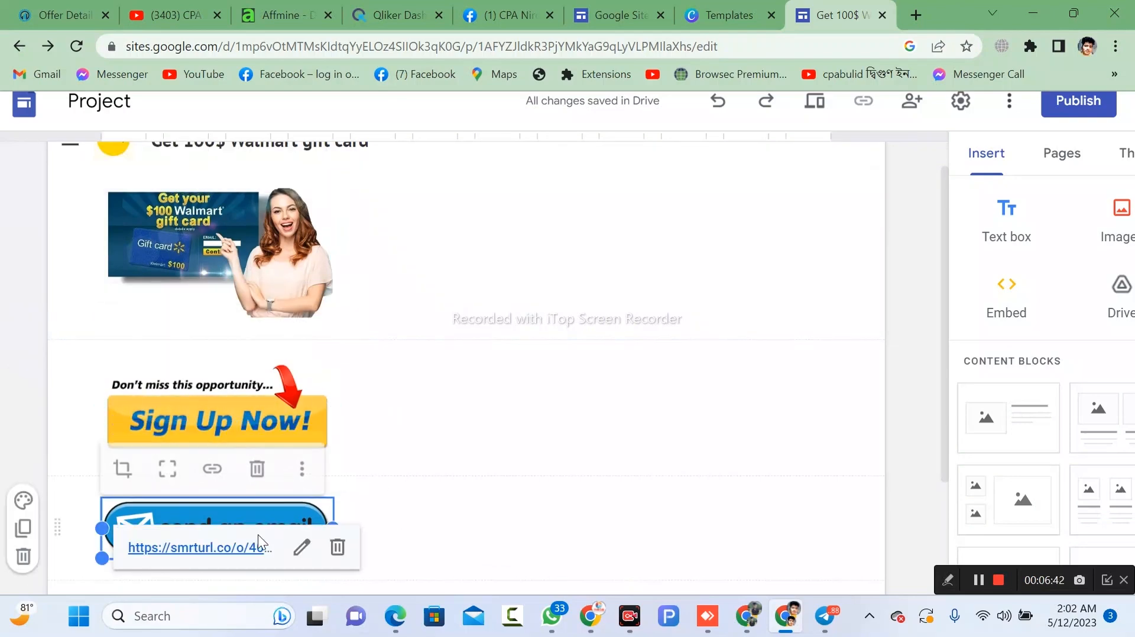
{"action": "scroll", "coordinate": [423, 371], "scroll_direction": "up", "scroll_amount": 1}
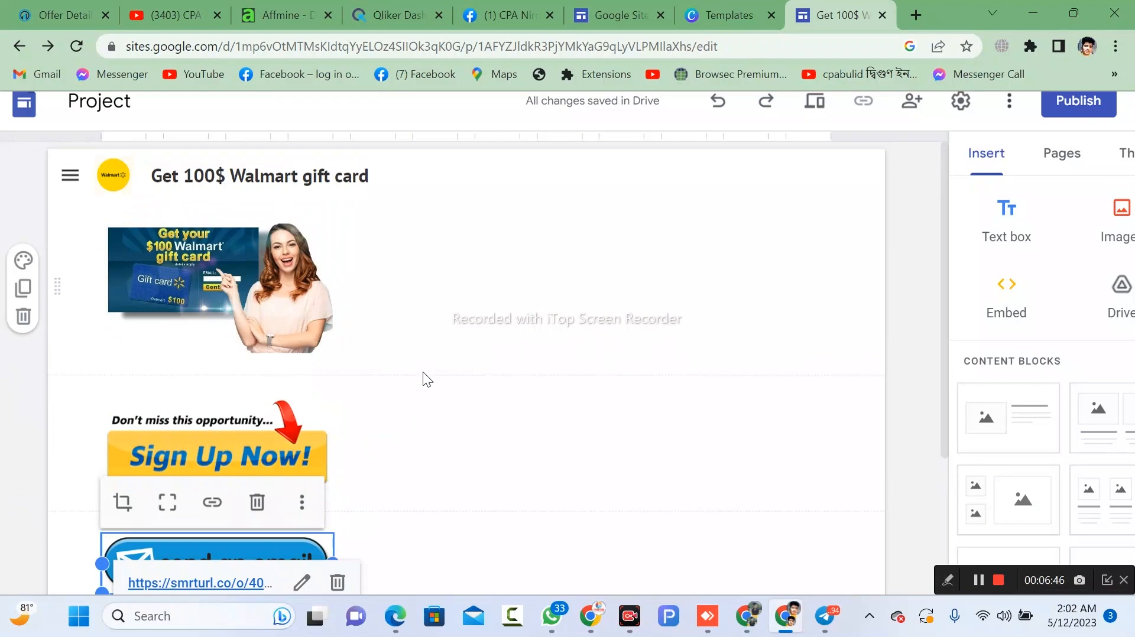
{"action": "scroll", "coordinate": [423, 373], "scroll_direction": "down", "scroll_amount": 1}
{"action": "scroll", "coordinate": [424, 372], "scroll_direction": "up", "scroll_amount": 1}
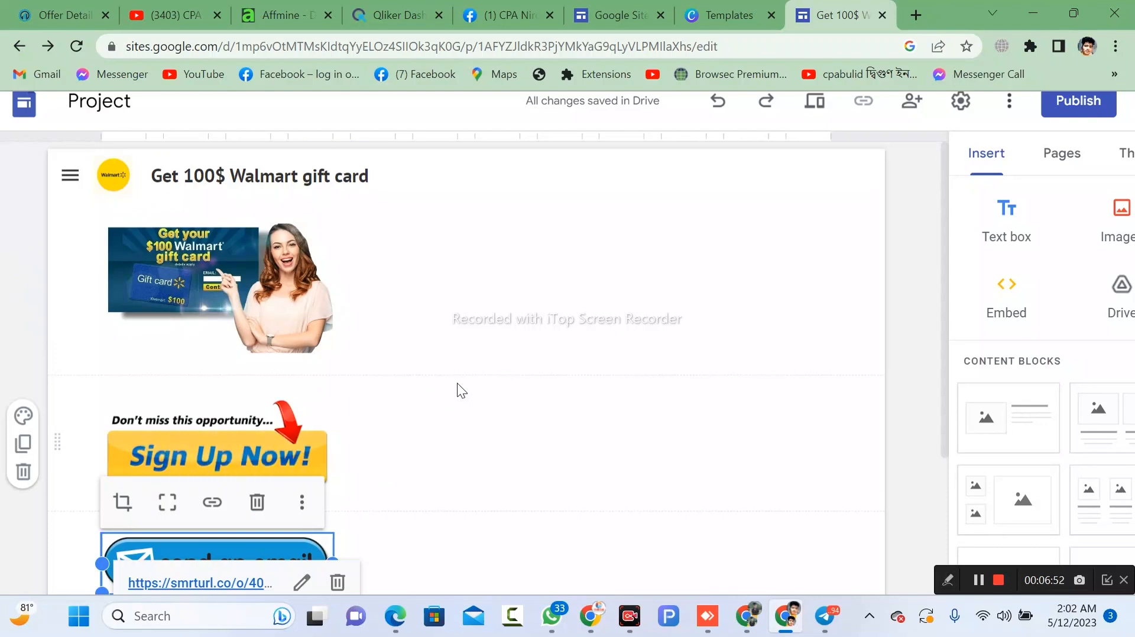
{"action": "scroll", "coordinate": [457, 384], "scroll_direction": "down", "scroll_amount": 2}
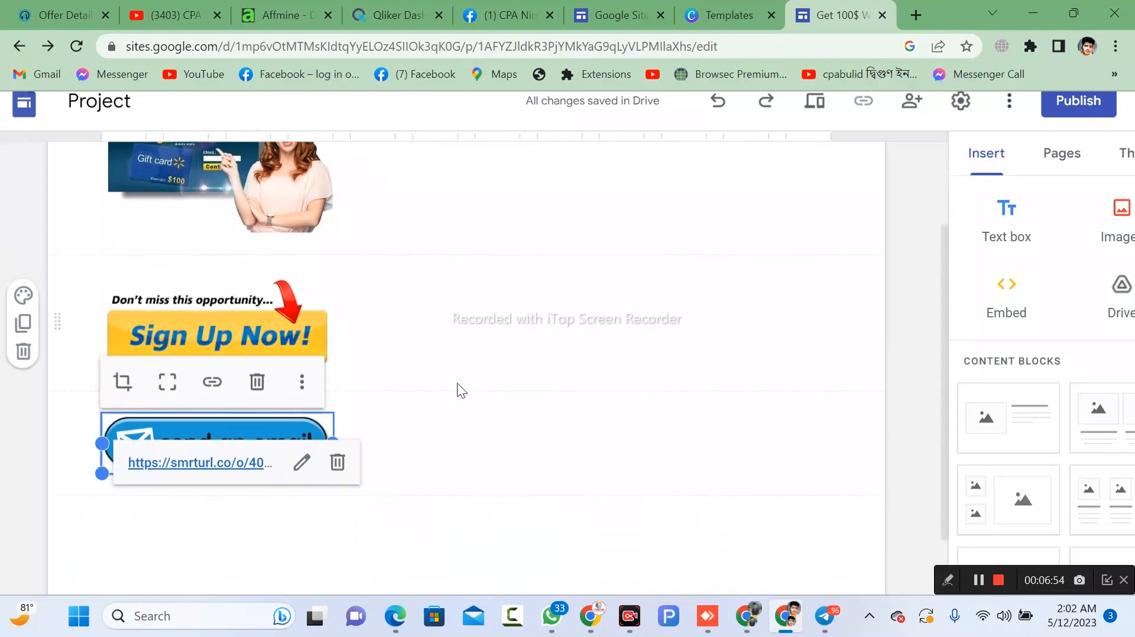
{"action": "scroll", "coordinate": [458, 385], "scroll_direction": "up", "scroll_amount": 2}
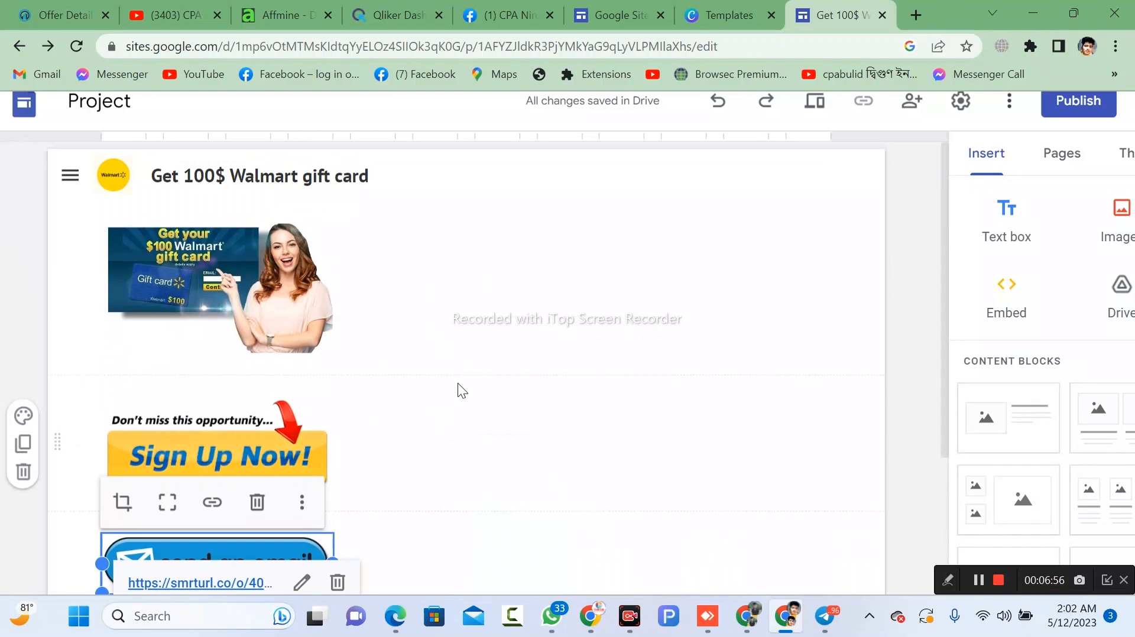
{"action": "left_click", "coordinate": [459, 386]}
{"action": "scroll", "coordinate": [900, 232], "scroll_direction": "up", "scroll_amount": 1}
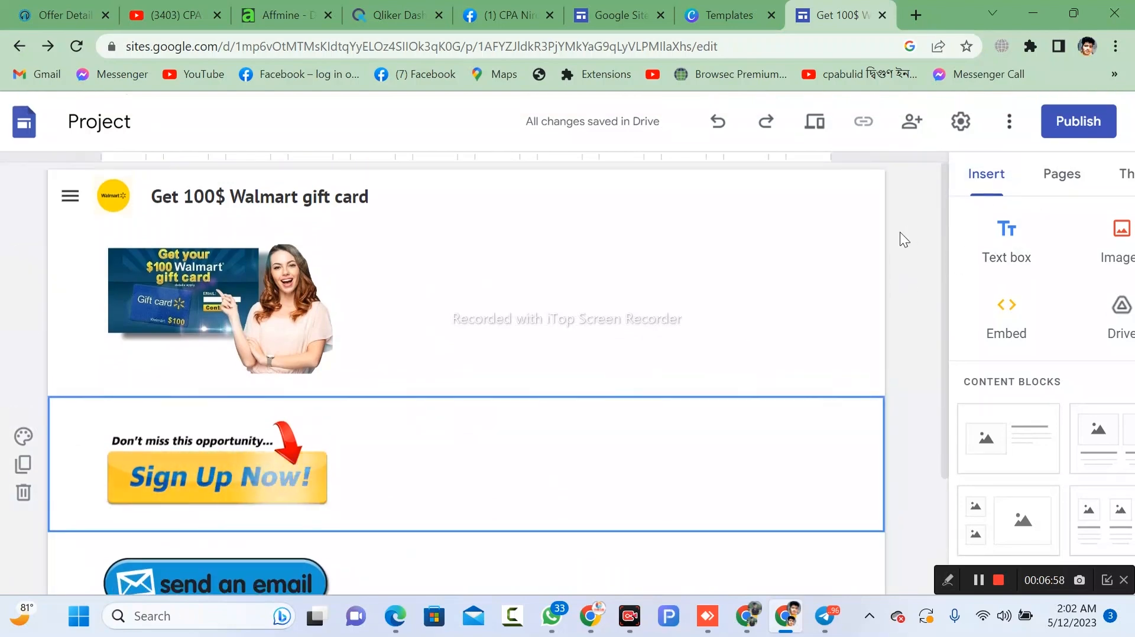
{"action": "scroll", "coordinate": [900, 231], "scroll_direction": "down", "scroll_amount": 1}
Publish the site to the web with the web address "uivuvy".
{"action": "left_click", "coordinate": [1014, 121]}
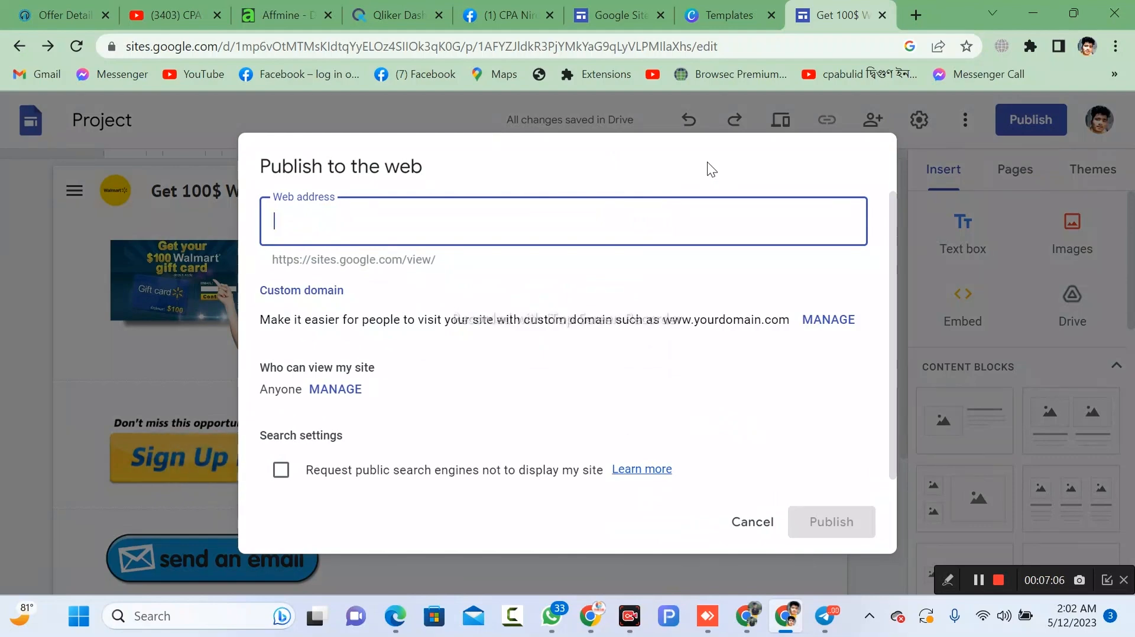
{"action": "type", "text": "uivuvy"}
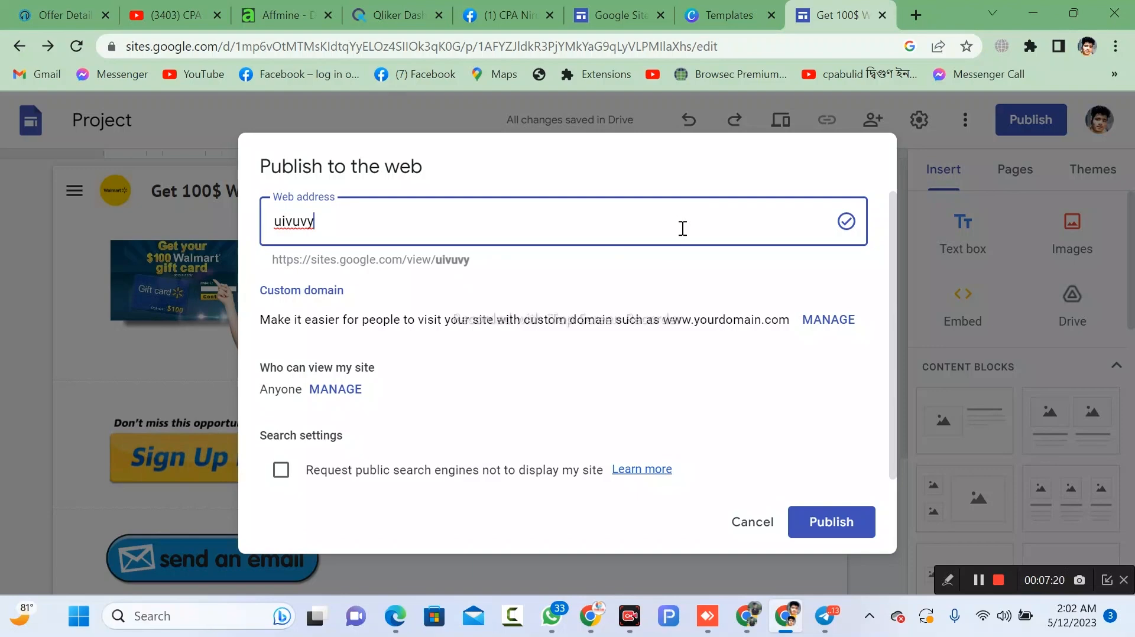
{"action": "left_click", "coordinate": [820, 519]}
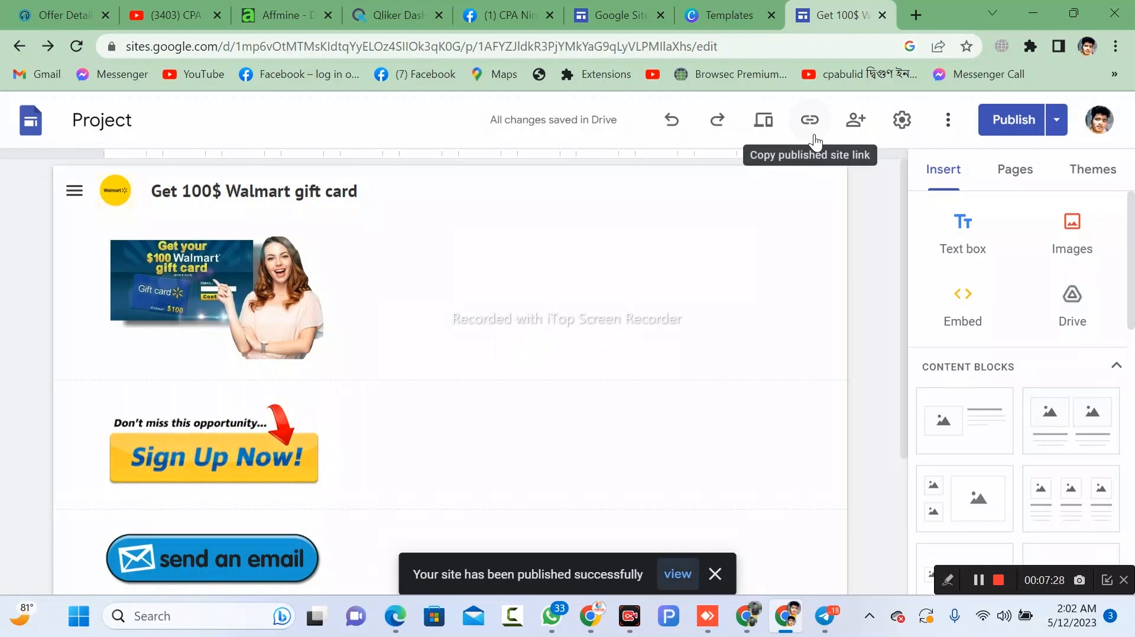
{"action": "left_click", "coordinate": [810, 120]}
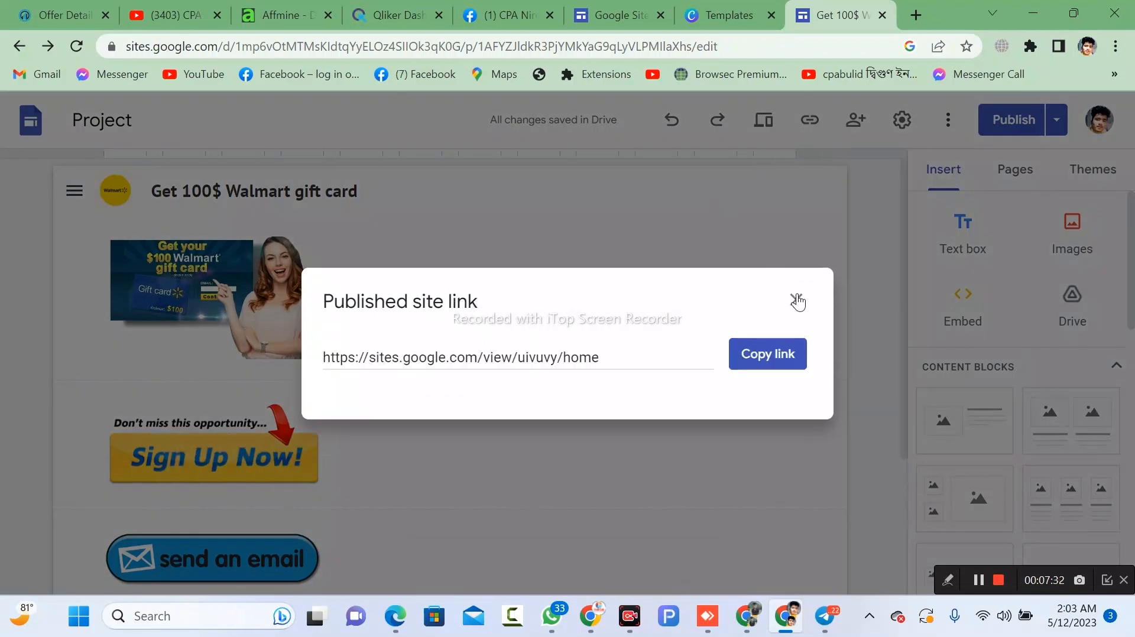
{"action": "left_click", "coordinate": [795, 300]}
{"action": "scroll", "coordinate": [820, 142], "scroll_direction": "up", "scroll_amount": 5}
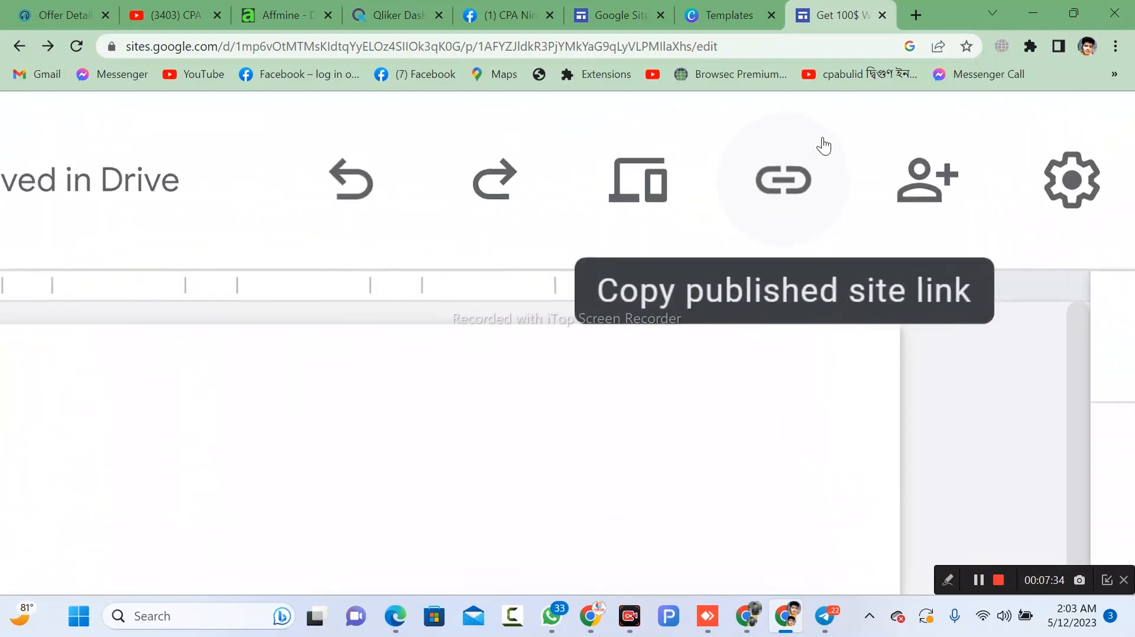
{"action": "left_click", "coordinate": [761, 187]}
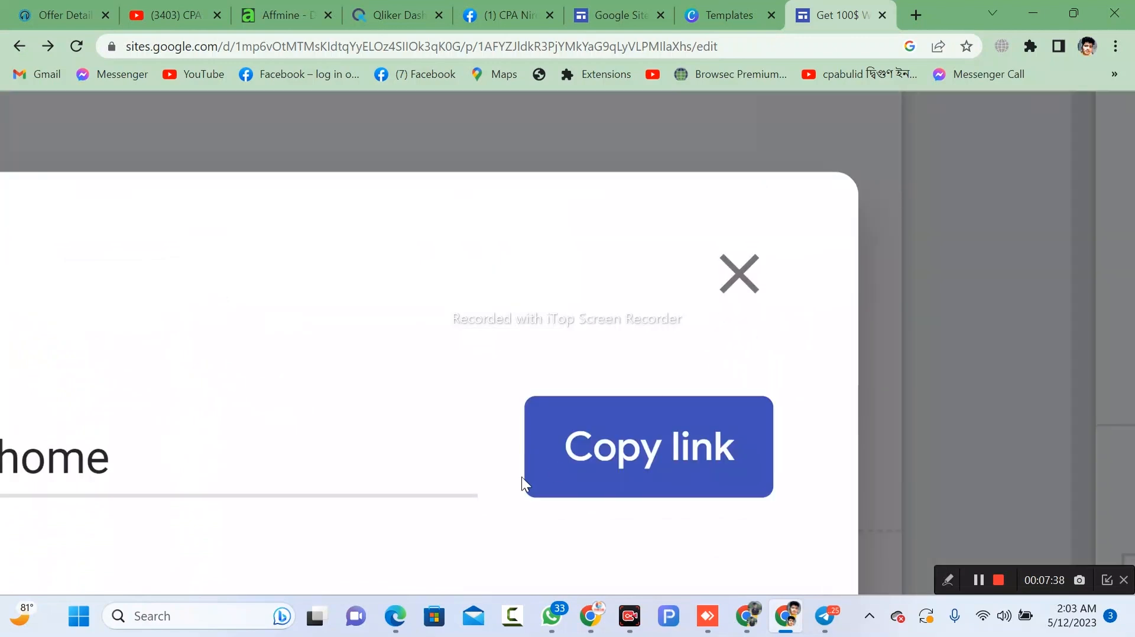
{"action": "left_click", "coordinate": [988, 151]}
{"action": "scroll", "coordinate": [987, 148], "scroll_direction": "down", "scroll_amount": 5}
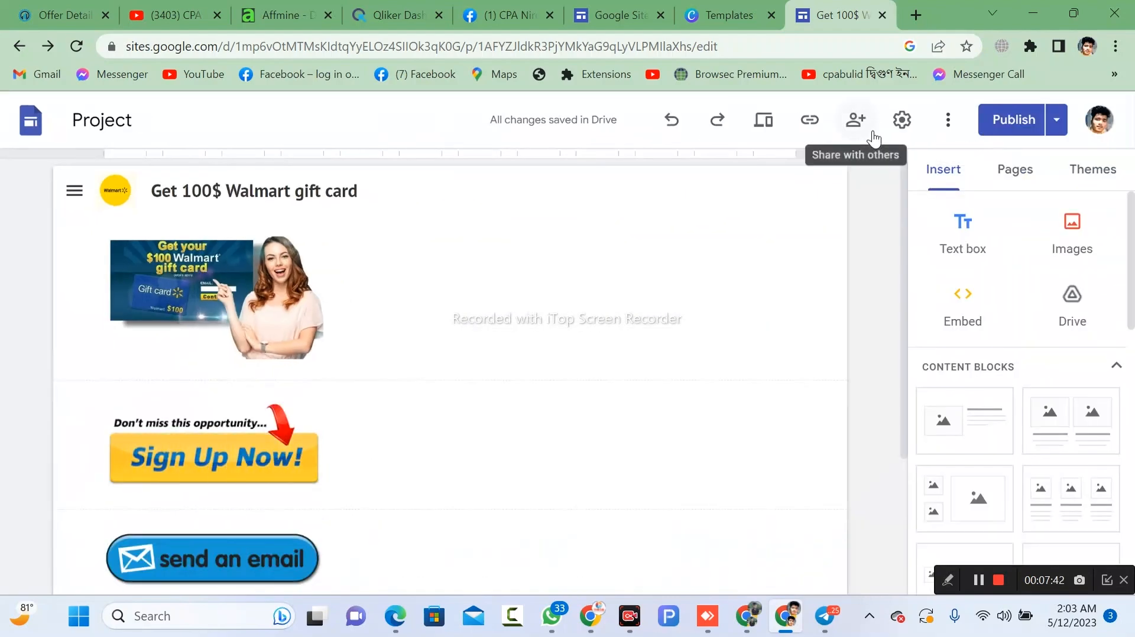
Copy the published site link and open it in a new browser tab.
{"action": "left_click", "coordinate": [809, 123]}
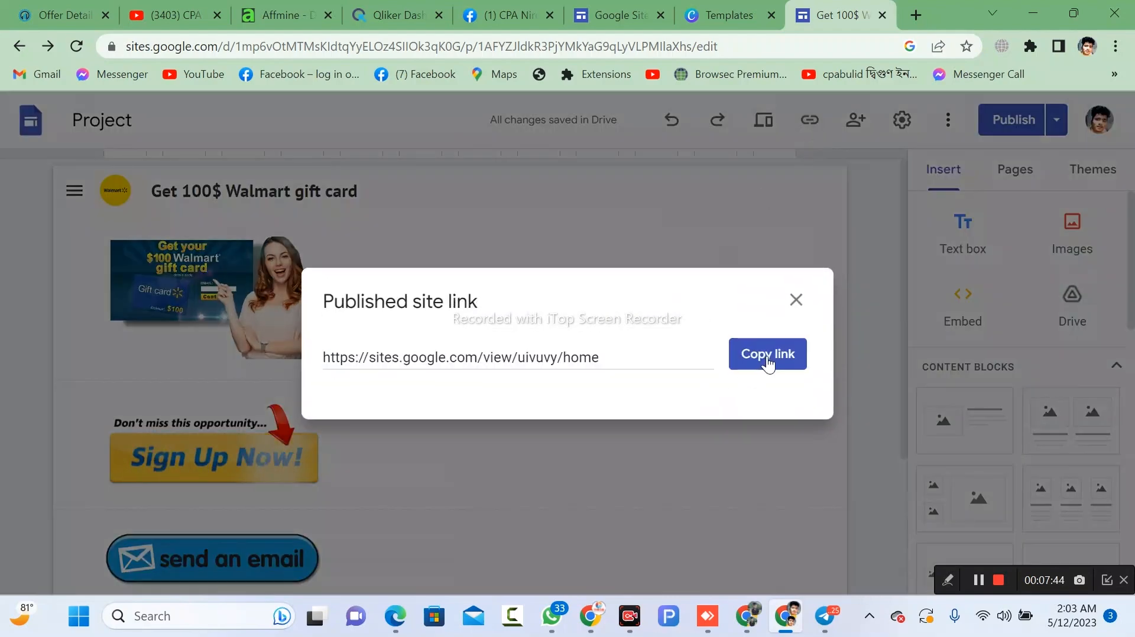
{"action": "left_click", "coordinate": [767, 356]}
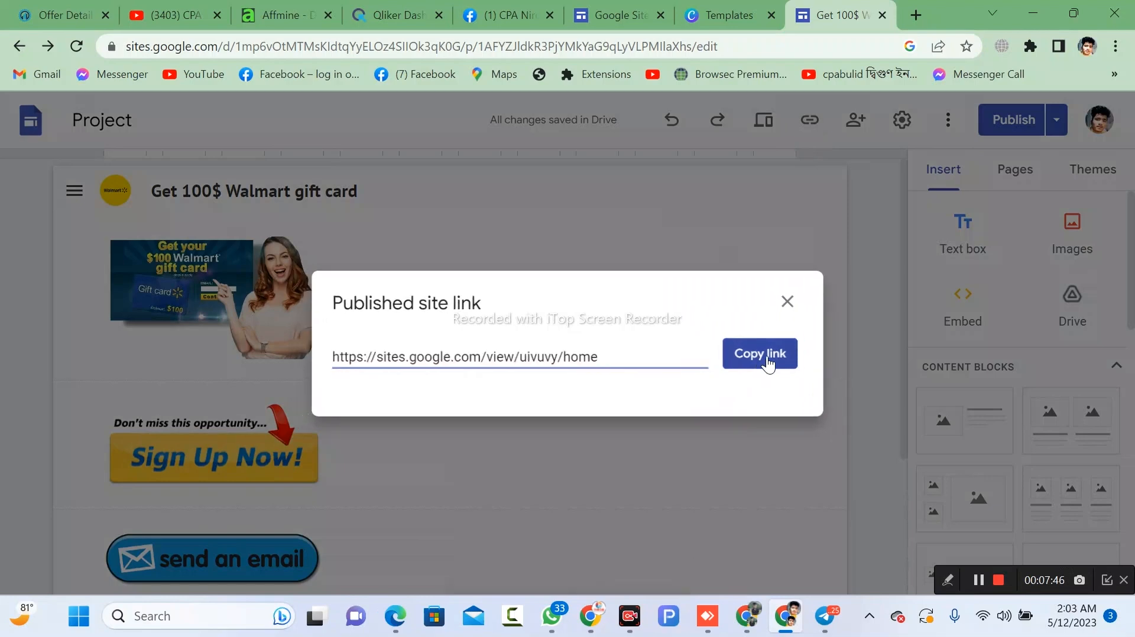
{"action": "left_click", "coordinate": [917, 13]}
{"action": "key", "text": "ctrl+v"}
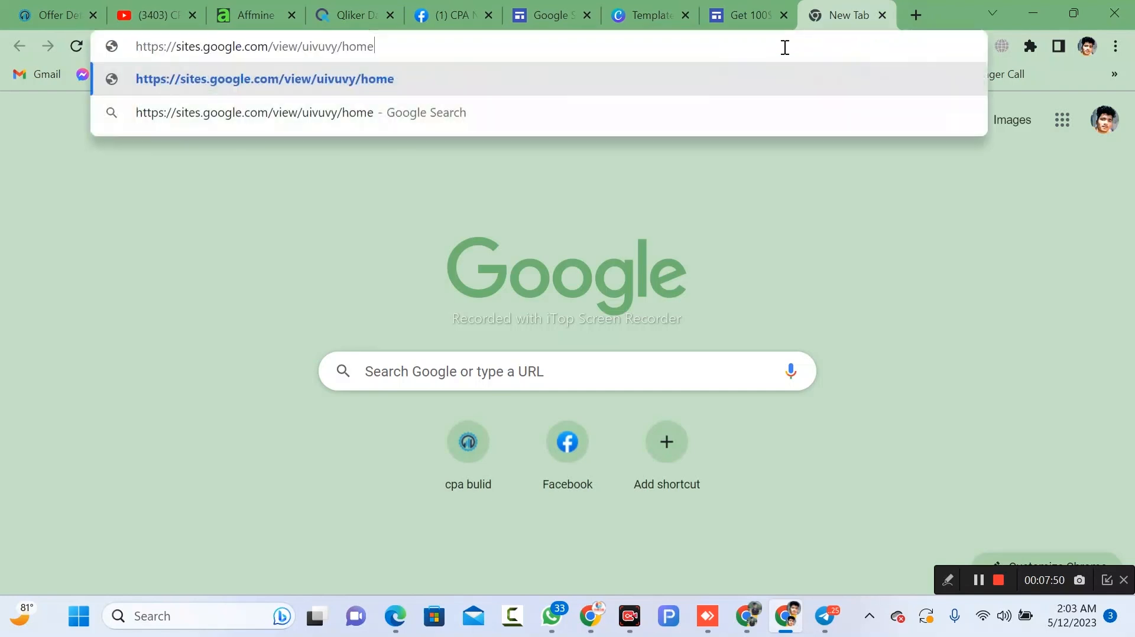
{"action": "key", "text": "Return"}
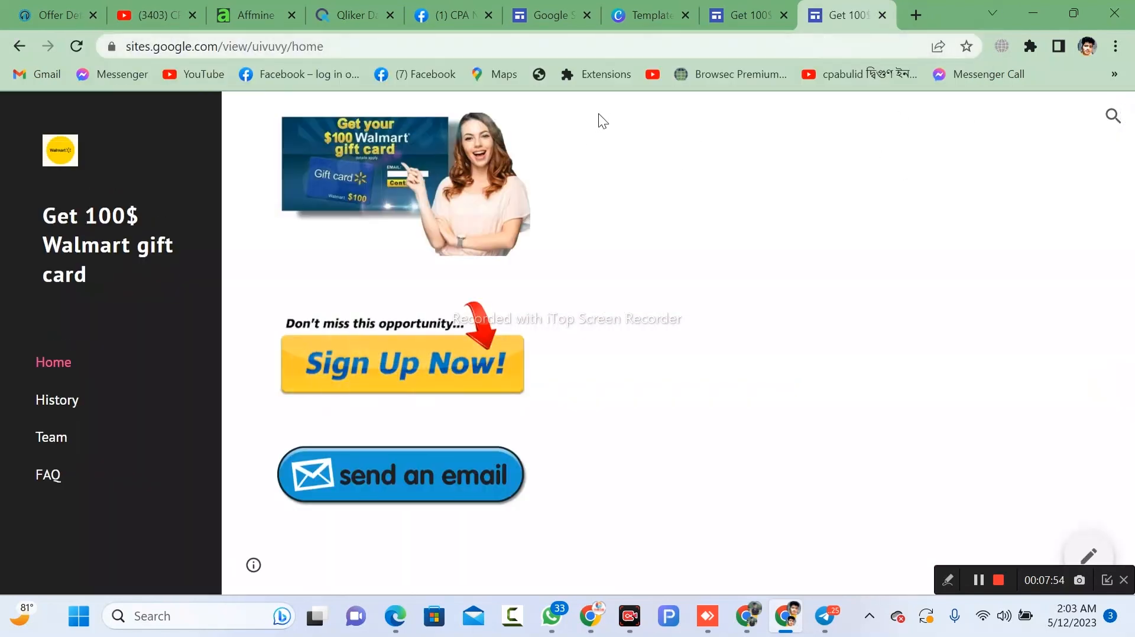
Test the links on the "Sign Up Now!" image and the Walmart gift card banner of the published page.
{"action": "left_click", "coordinate": [398, 362]}
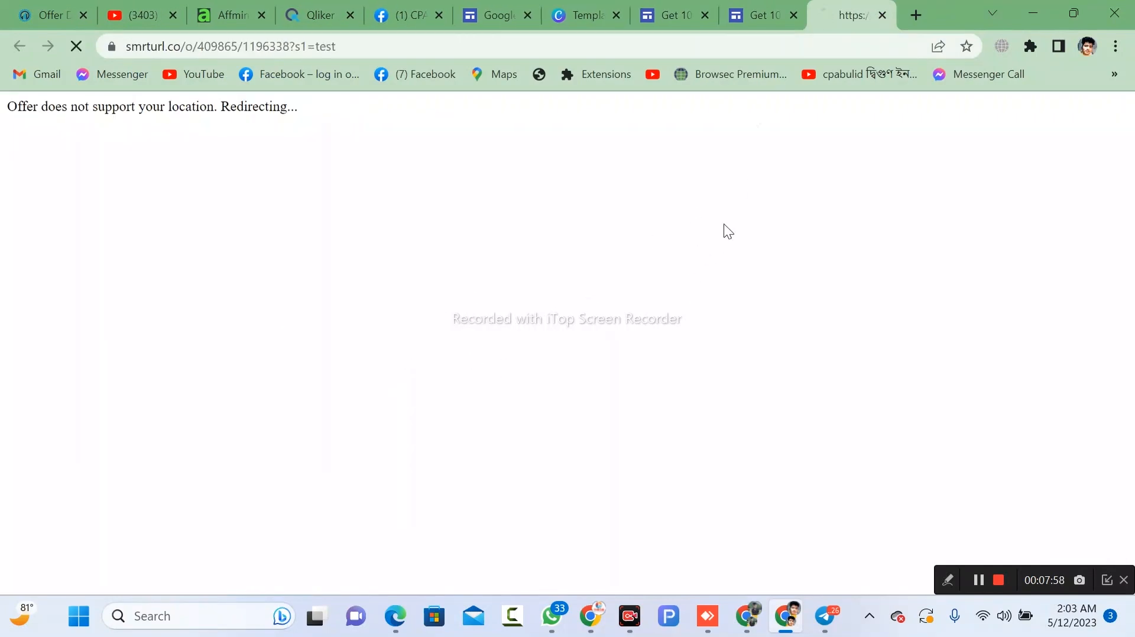
{"action": "left_click", "coordinate": [759, 14]}
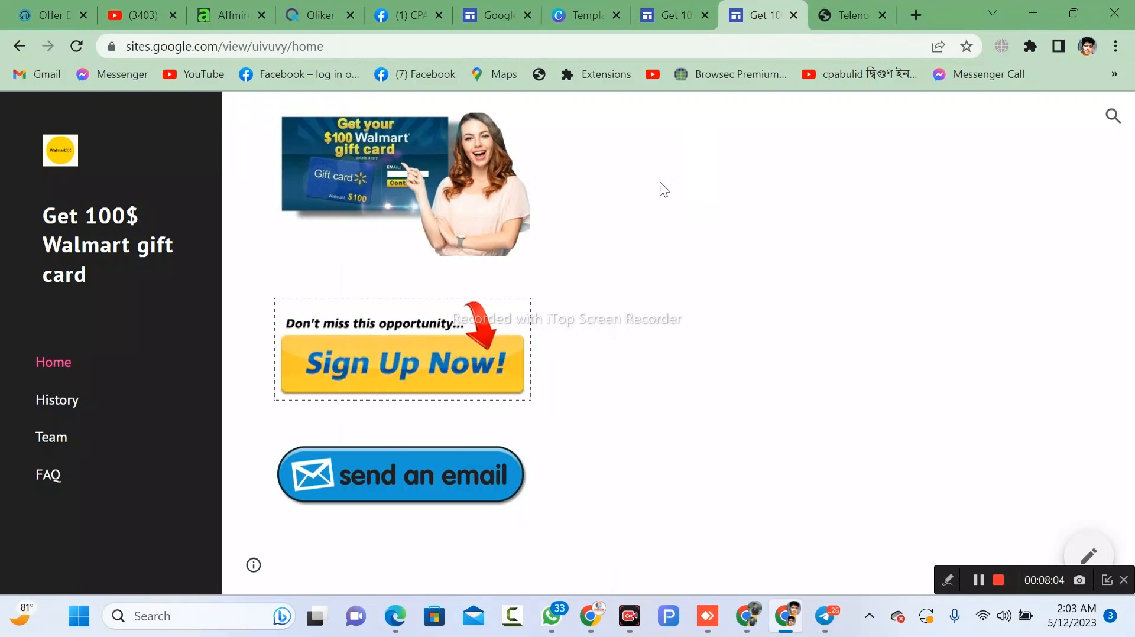
{"action": "left_click", "coordinate": [427, 239]}
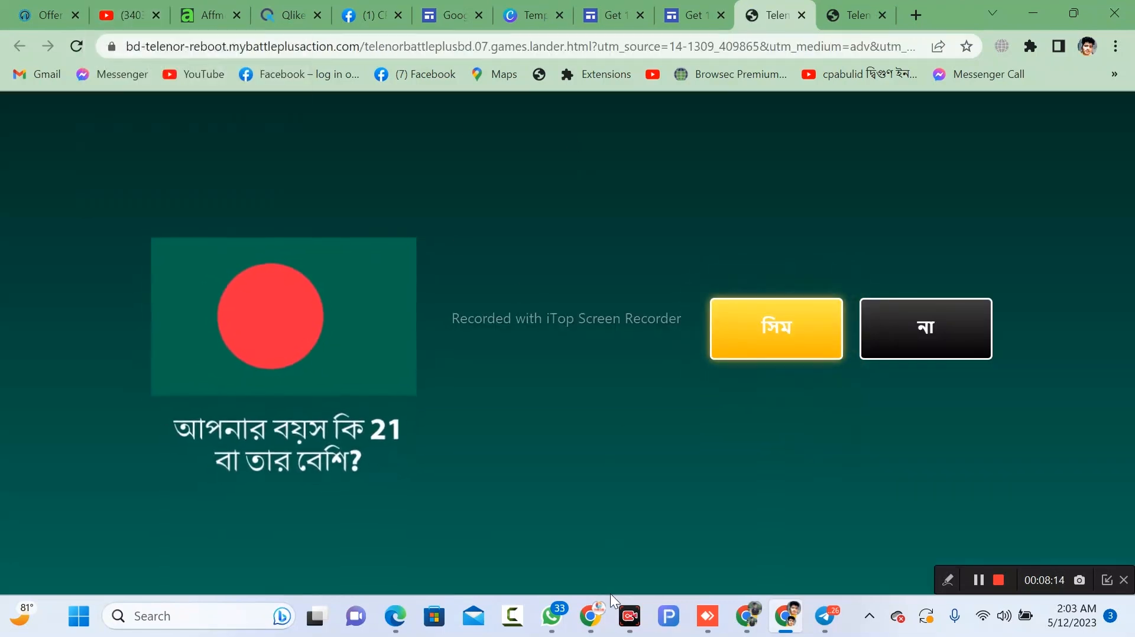
Switch to the browser window with the CPABuild dashboard and examine the week income figure and its chart.
{"action": "left_click", "coordinate": [599, 614]}
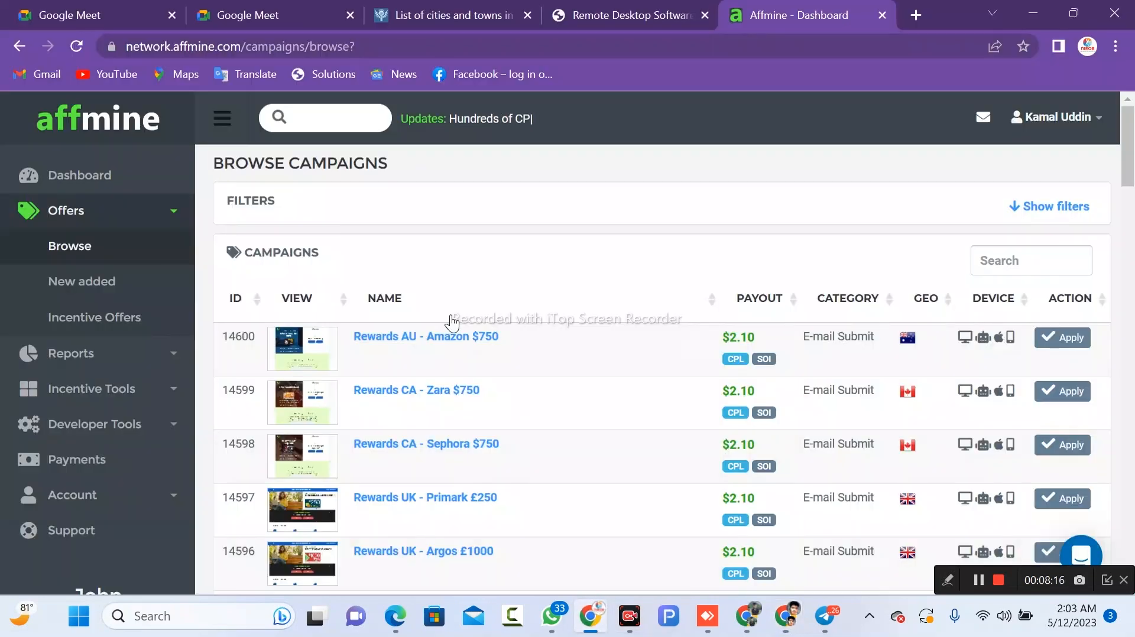
{"action": "left_click", "coordinate": [746, 615]}
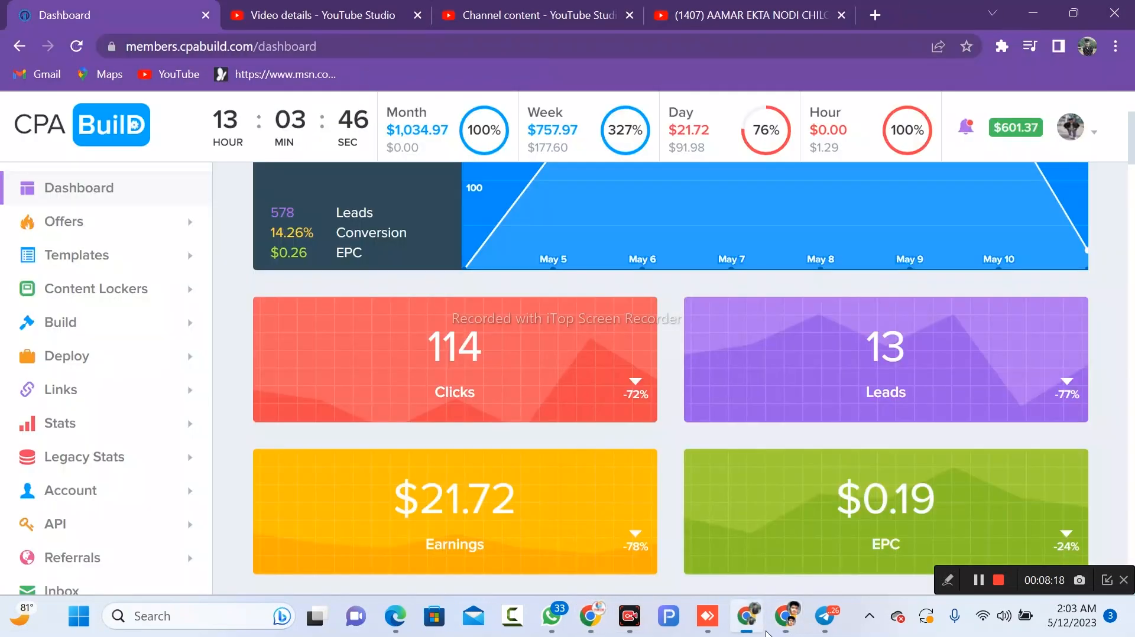
{"action": "scroll", "coordinate": [584, 451], "scroll_direction": "up", "scroll_amount": 3}
{"action": "scroll", "coordinate": [583, 451], "scroll_direction": "down", "scroll_amount": 3}
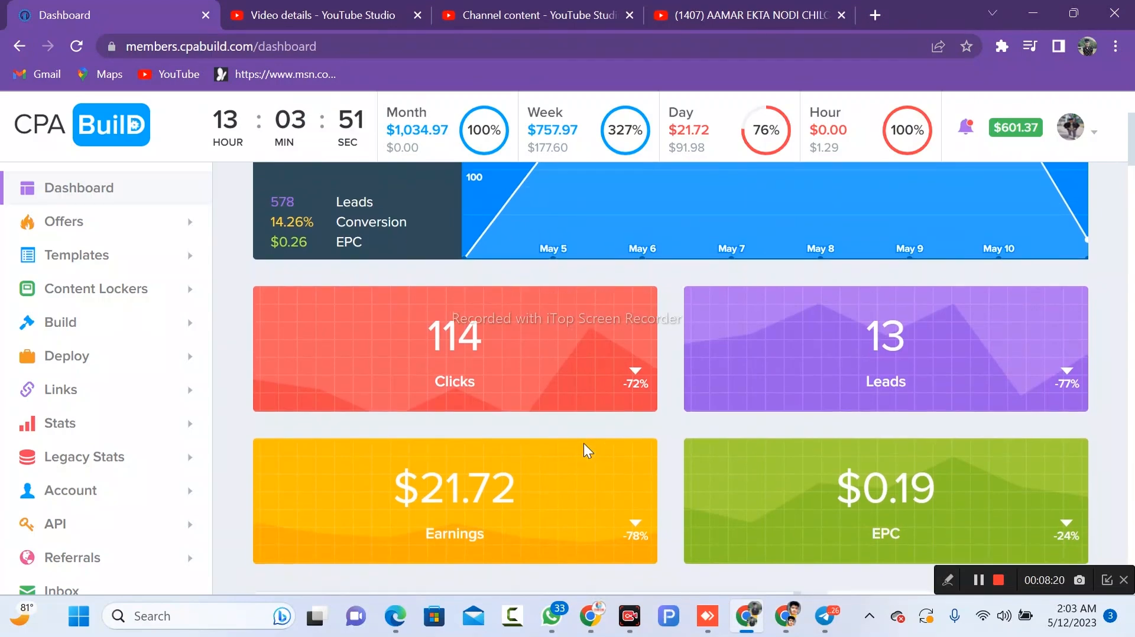
{"action": "scroll", "coordinate": [584, 444], "scroll_direction": "up", "scroll_amount": 3}
{"action": "scroll", "coordinate": [585, 451], "scroll_direction": "down", "scroll_amount": 2}
{"action": "scroll", "coordinate": [586, 451], "scroll_direction": "up", "scroll_amount": 2}
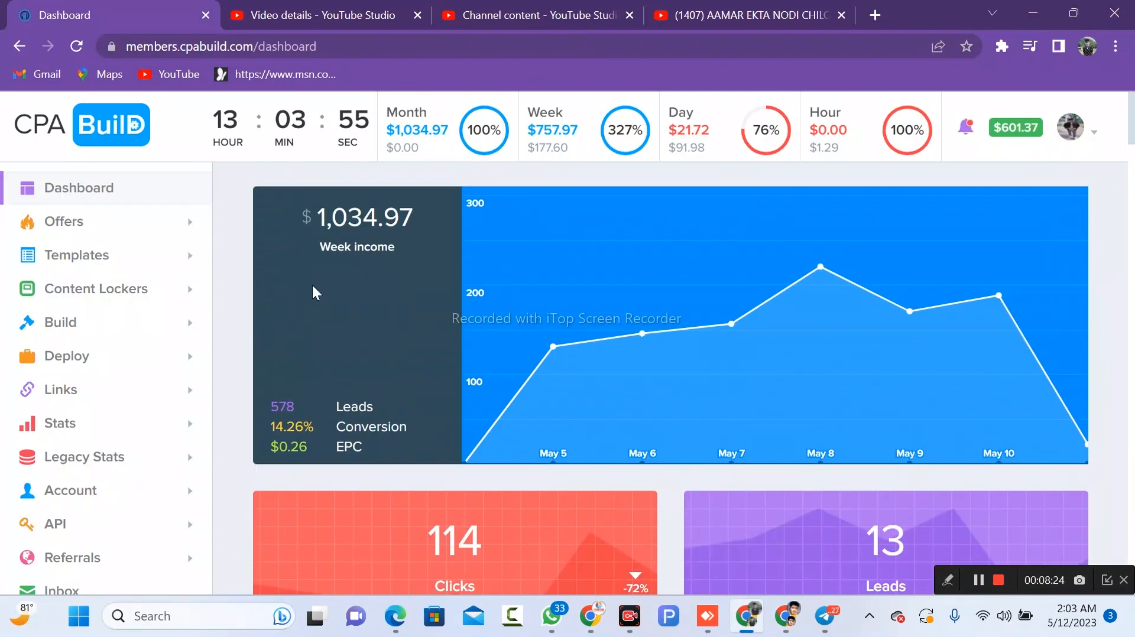
{"action": "scroll", "coordinate": [313, 287], "scroll_direction": "up", "scroll_amount": 5}
{"action": "scroll", "coordinate": [313, 287], "scroll_direction": "up", "scroll_amount": 2}
{"action": "left_click_drag", "start_coordinate": [313, 287], "coordinate": [477, 292]}
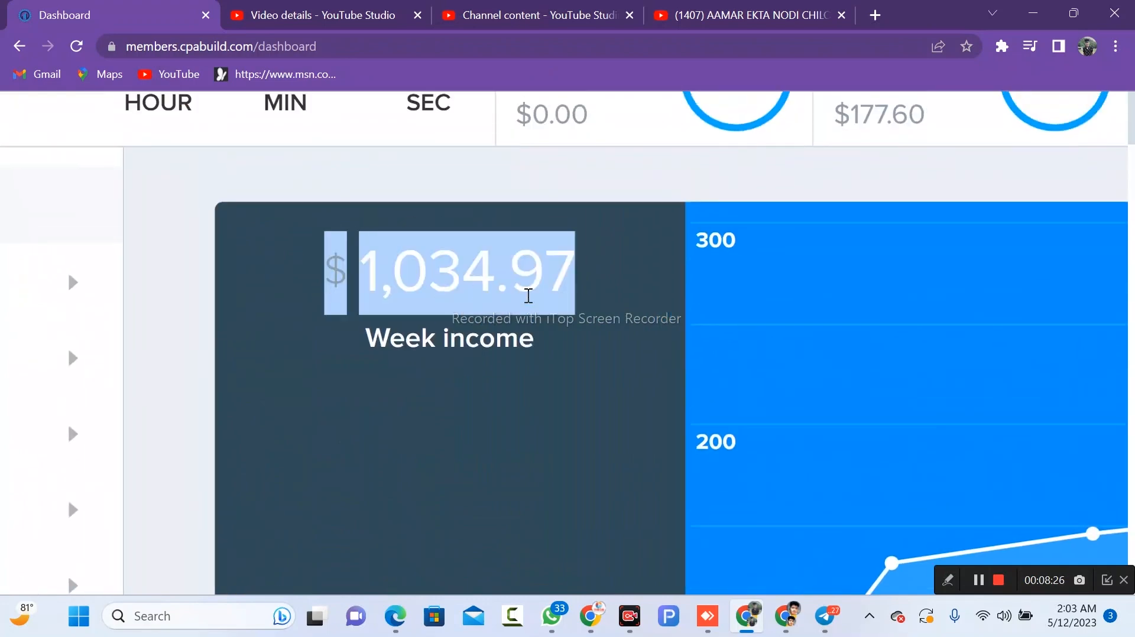
{"action": "scroll", "coordinate": [569, 298], "scroll_direction": "down", "scroll_amount": 7}
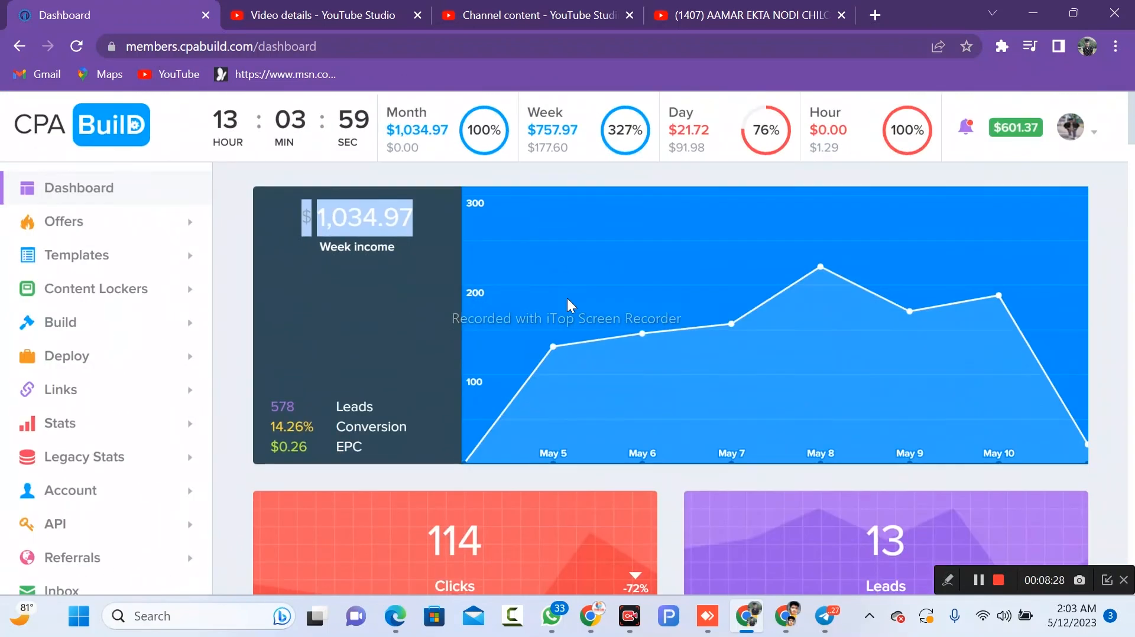
Examine the clicks, leads, earnings and EPC figures on the CPABuild dashboard.
{"action": "scroll", "coordinate": [567, 298], "scroll_direction": "down", "scroll_amount": 4}
{"action": "left_click_drag", "start_coordinate": [416, 305], "coordinate": [535, 306]}
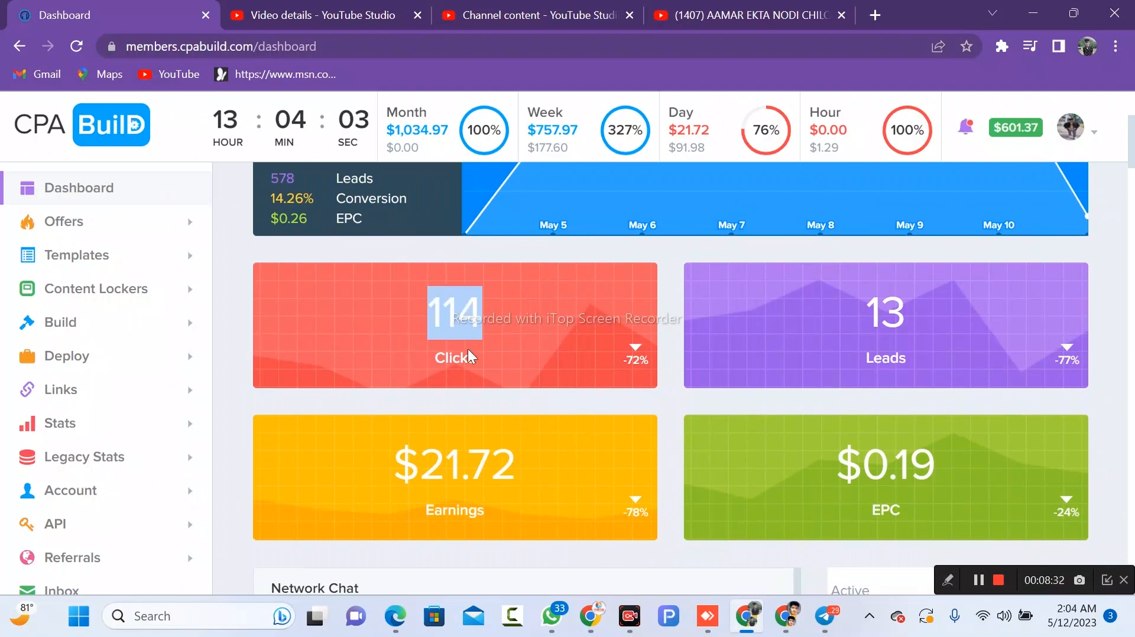
{"action": "left_click_drag", "start_coordinate": [848, 307], "coordinate": [950, 326]}
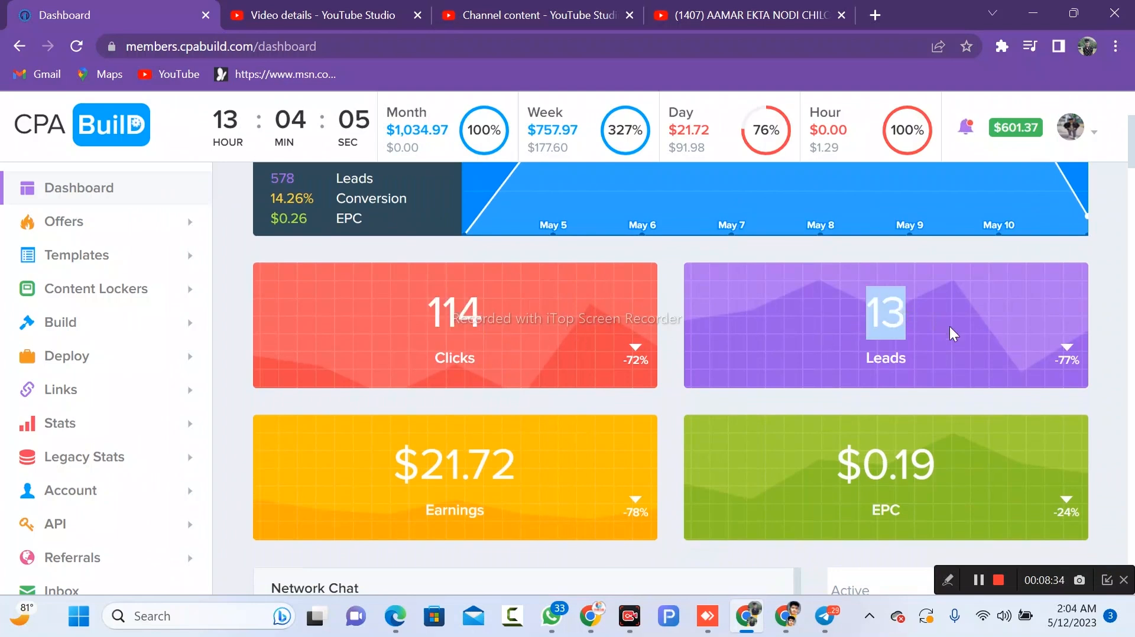
{"action": "double_click", "coordinate": [452, 469]}
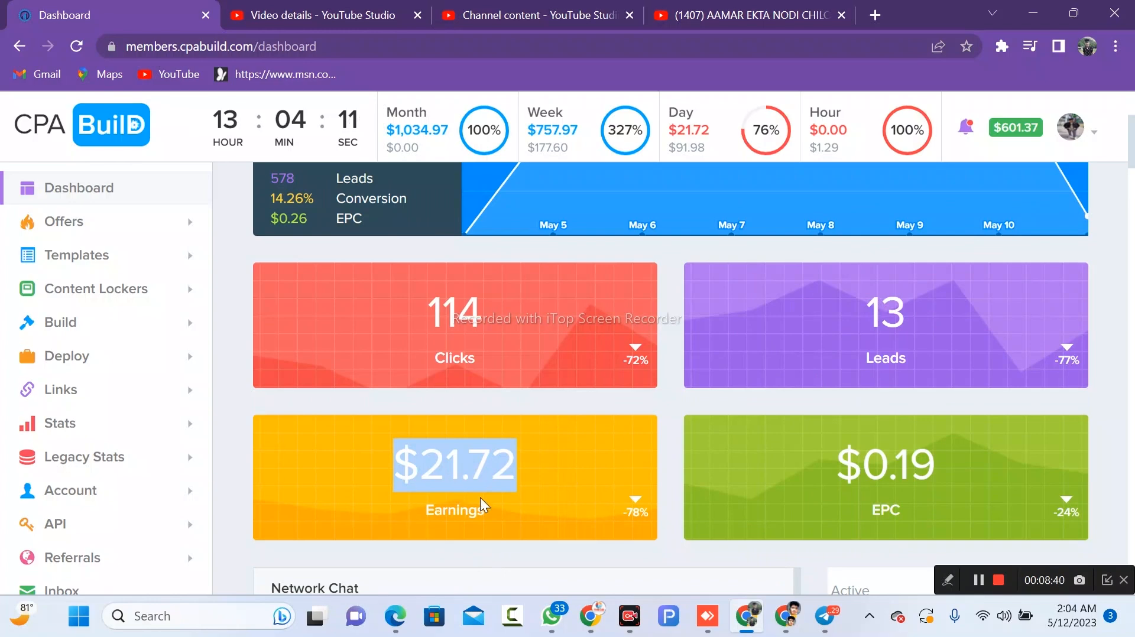
{"action": "scroll", "coordinate": [475, 498], "scroll_direction": "up", "scroll_amount": 5}
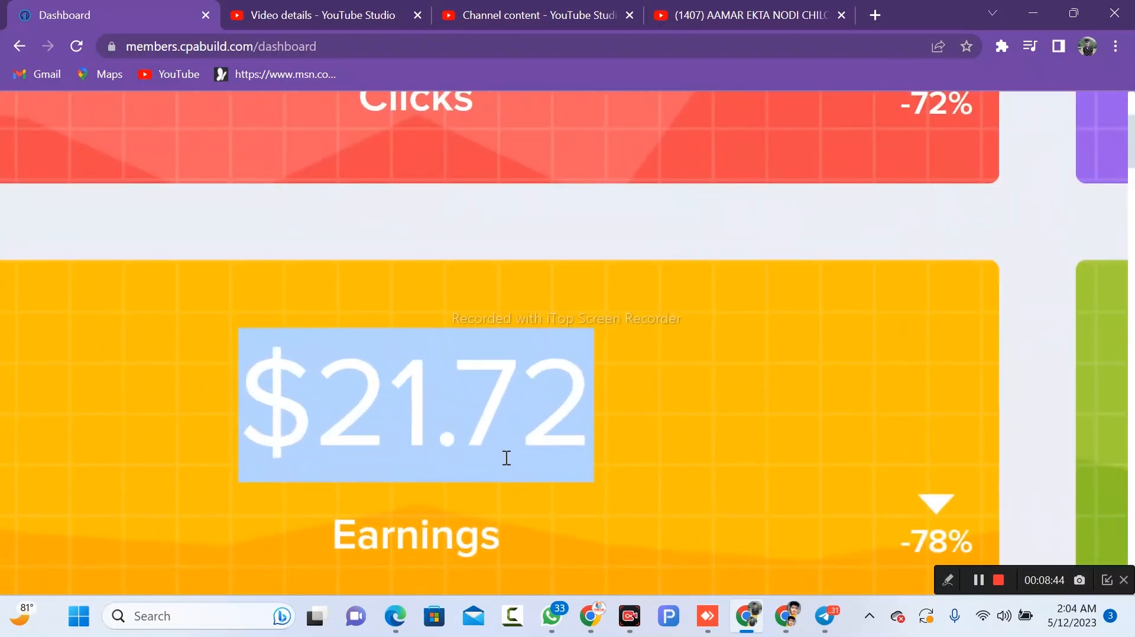
{"action": "scroll", "coordinate": [507, 458], "scroll_direction": "down", "scroll_amount": 5}
{"action": "left_click_drag", "start_coordinate": [892, 455], "coordinate": [1074, 459]}
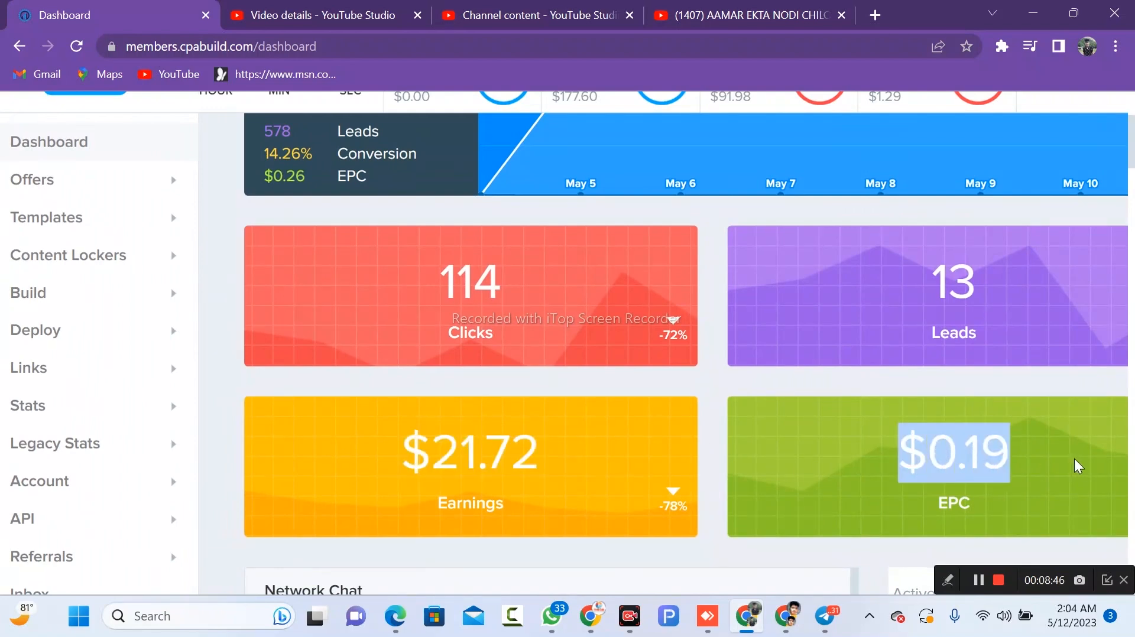
{"action": "scroll", "coordinate": [971, 480], "scroll_direction": "down", "scroll_amount": 2}
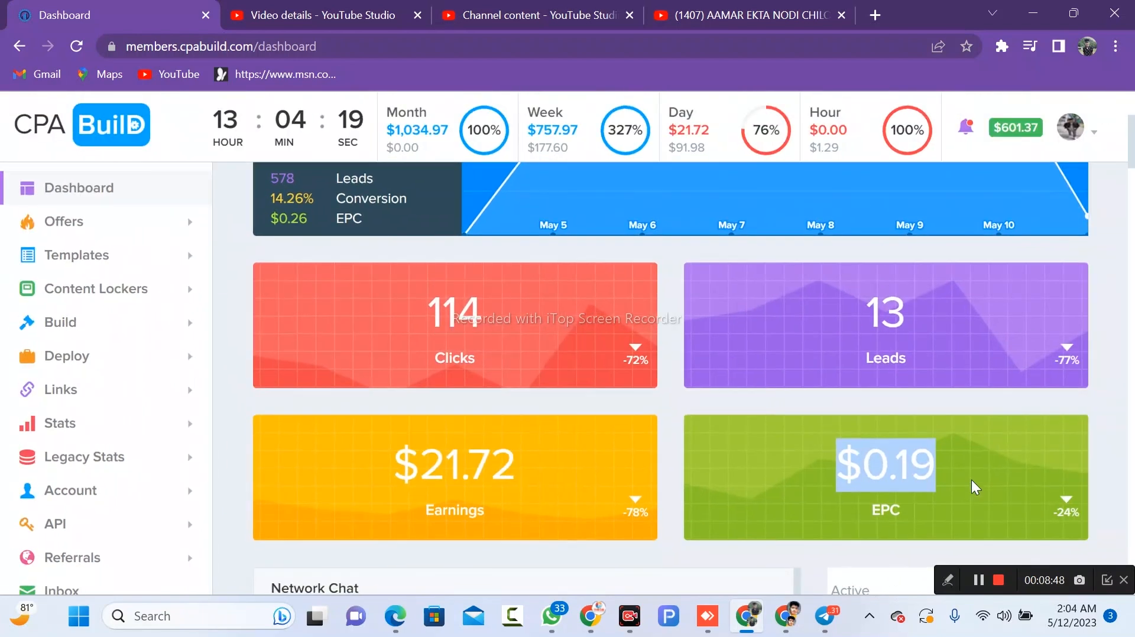
{"action": "scroll", "coordinate": [971, 480], "scroll_direction": "up", "scroll_amount": 4}
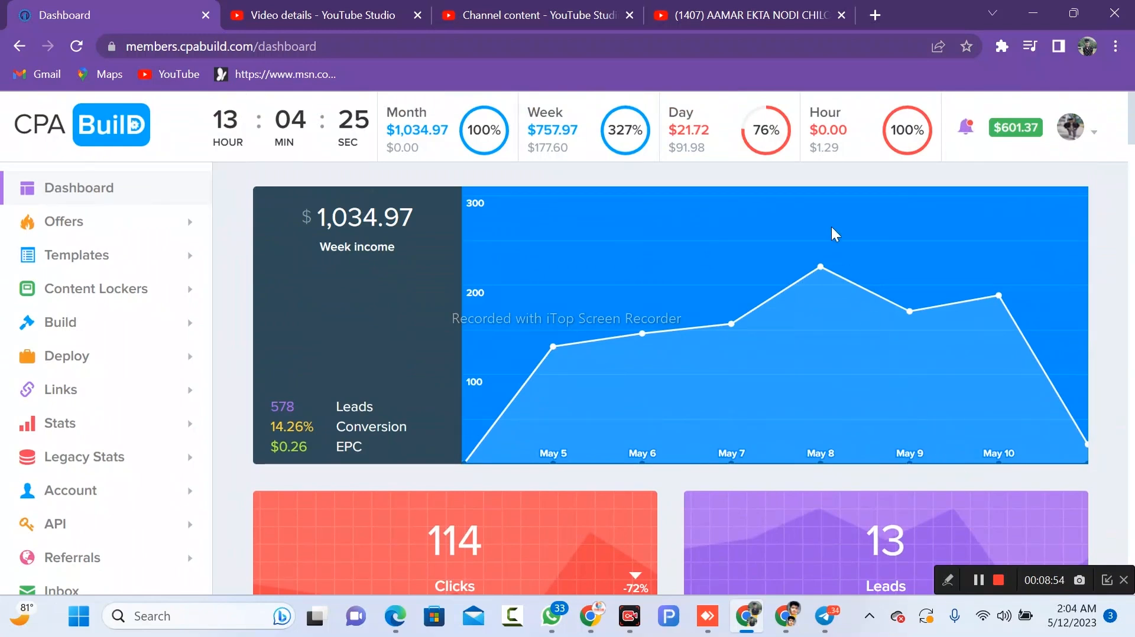
Switch back to the project's browser window and look through the latest videos of the CPA training channel on YouTube.
{"action": "left_click", "coordinate": [779, 614]}
{"action": "left_click", "coordinate": [50, 15]}
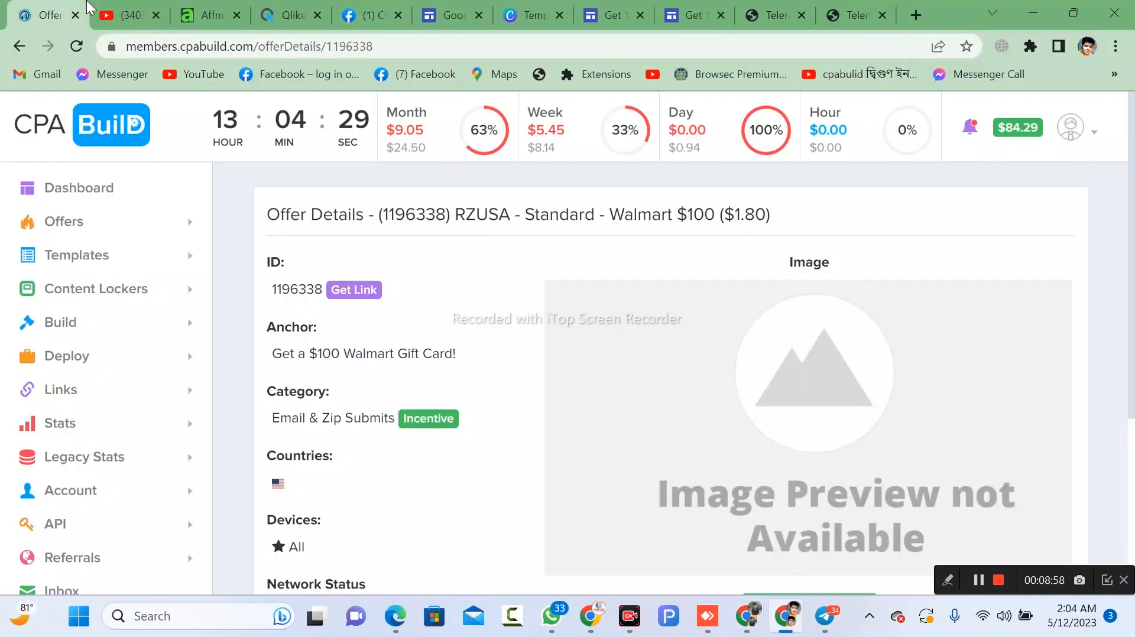
{"action": "left_click", "coordinate": [108, 8]}
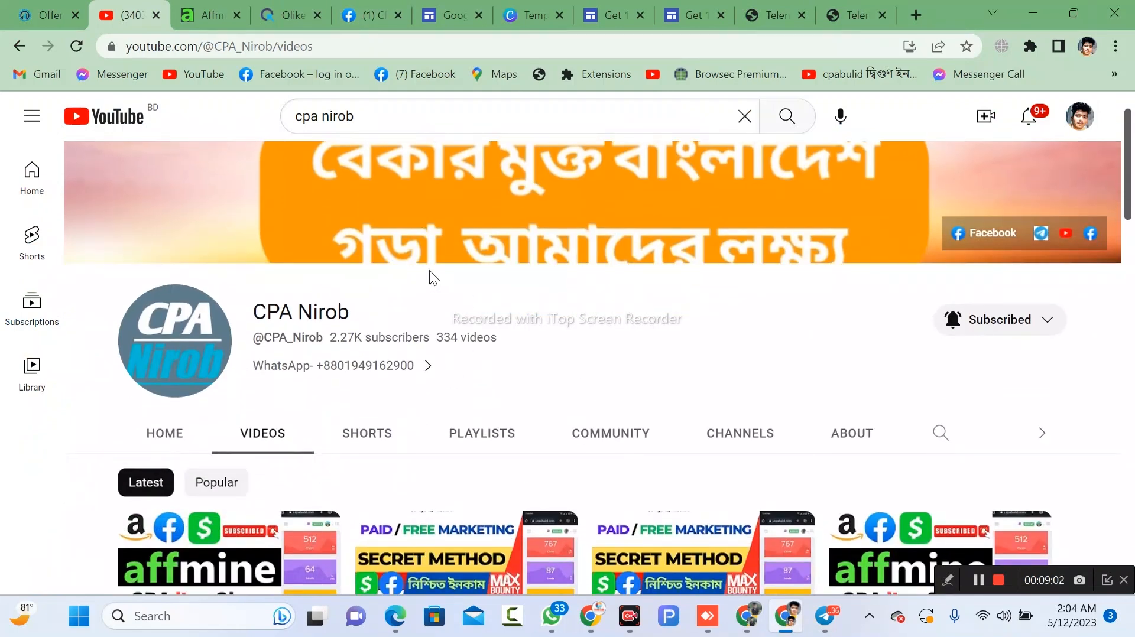
{"action": "scroll", "coordinate": [430, 277], "scroll_direction": "down", "scroll_amount": 1}
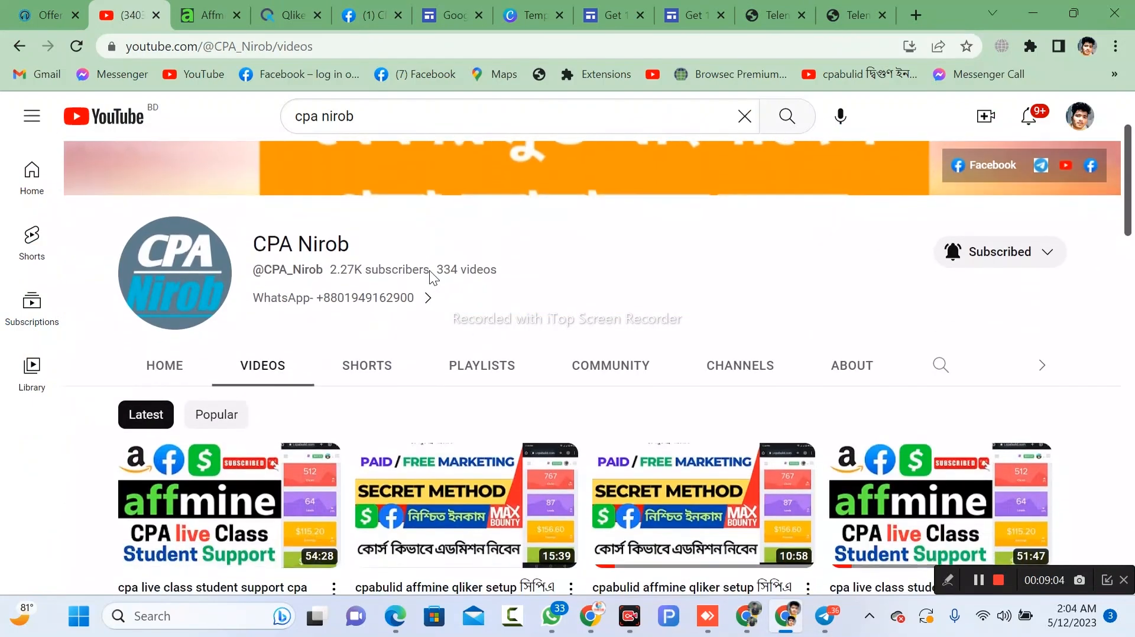
{"action": "scroll", "coordinate": [431, 277], "scroll_direction": "down", "scroll_amount": 2}
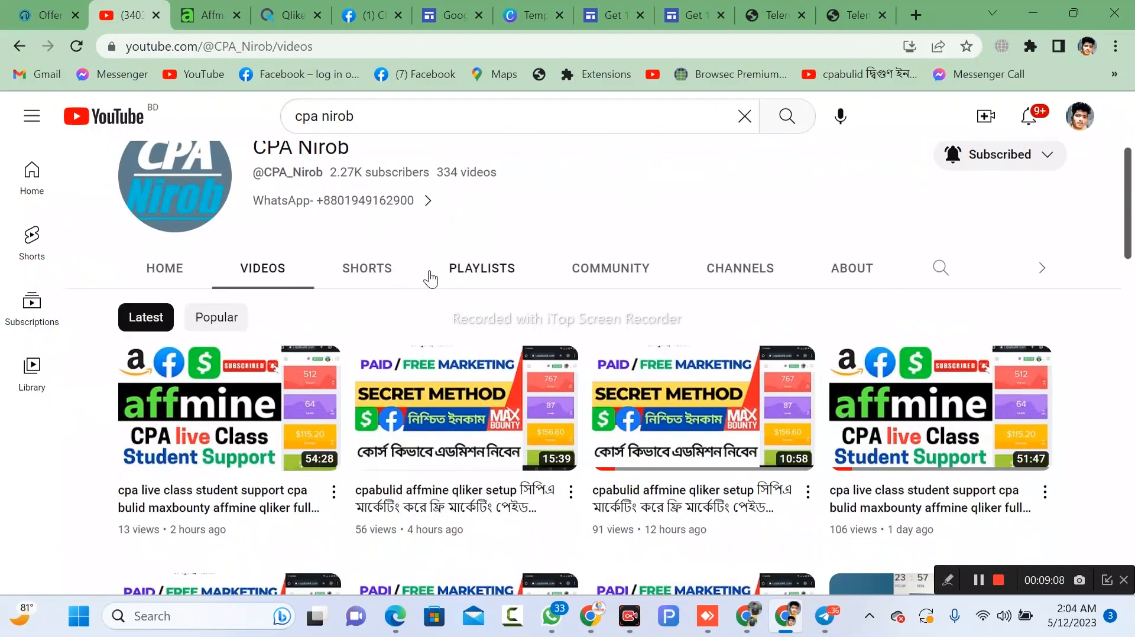
{"action": "mouse_move", "coordinate": [247, 384]}
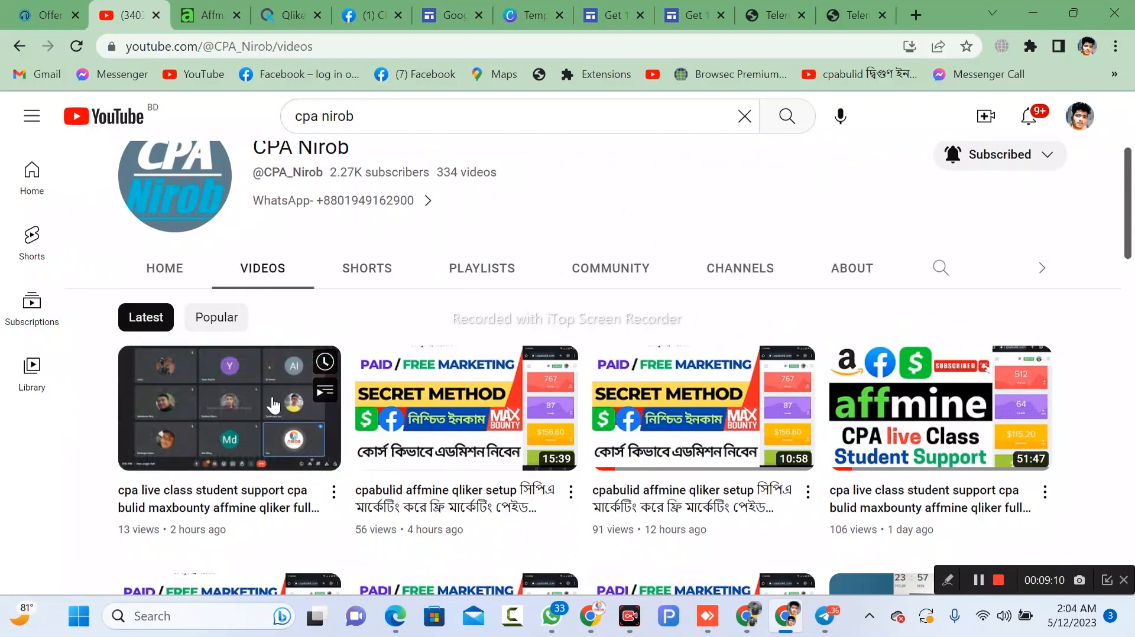
{"action": "mouse_move", "coordinate": [430, 502]}
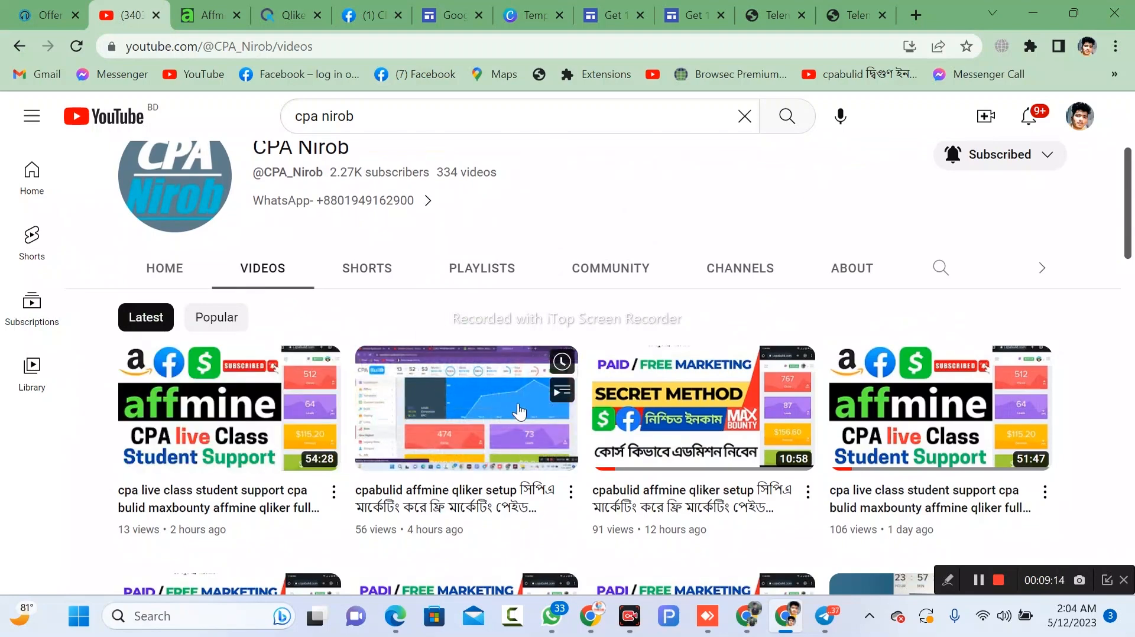
{"action": "scroll", "coordinate": [241, 266], "scroll_direction": "up", "scroll_amount": 4}
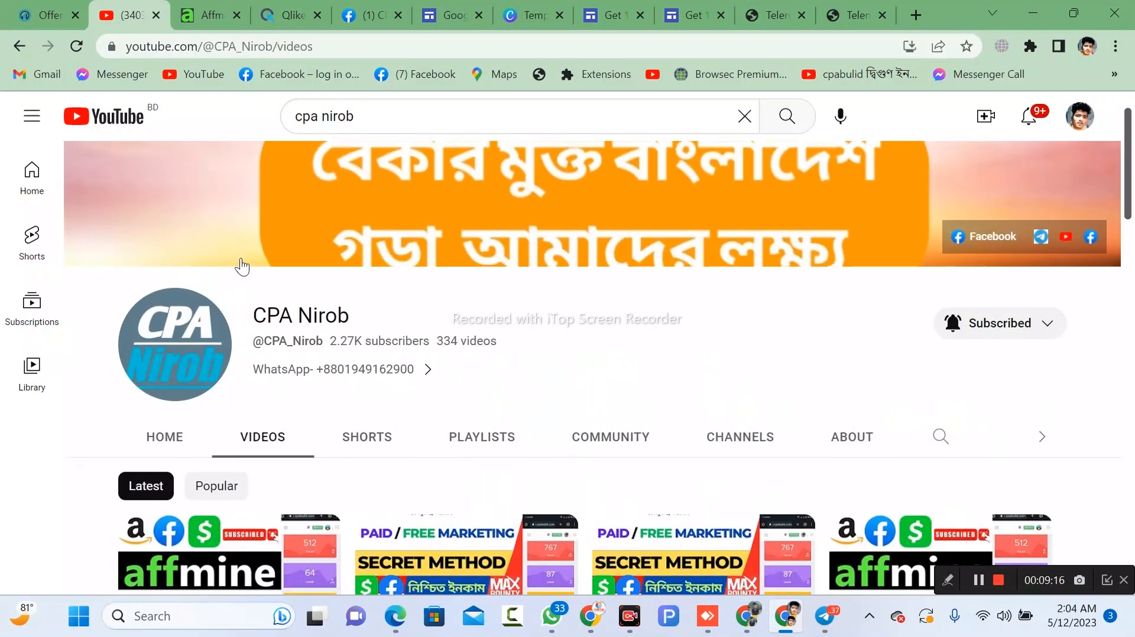
{"action": "scroll", "coordinate": [242, 264], "scroll_direction": "down", "scroll_amount": 3}
{"action": "mouse_move", "coordinate": [422, 482]}
{"action": "scroll", "coordinate": [423, 482], "scroll_direction": "up", "scroll_amount": 3}
{"action": "scroll", "coordinate": [423, 481], "scroll_direction": "down", "scroll_amount": 1}
{"action": "scroll", "coordinate": [423, 482], "scroll_direction": "up", "scroll_amount": 1}
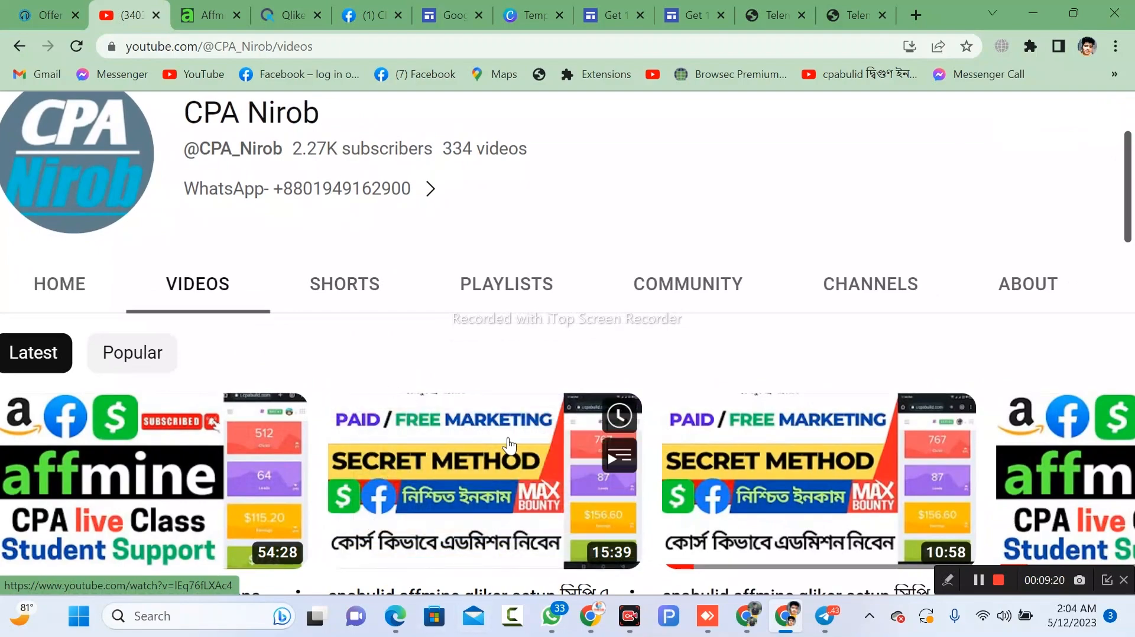
{"action": "scroll", "coordinate": [454, 498], "scroll_direction": "down", "scroll_amount": 4}
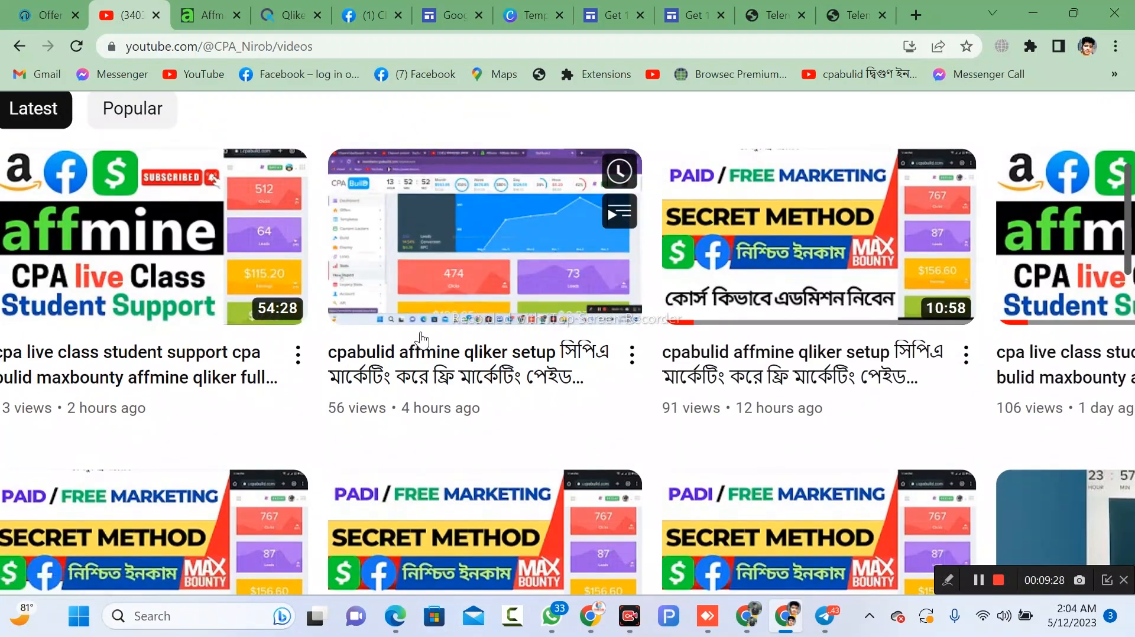
{"action": "scroll", "coordinate": [421, 341], "scroll_direction": "down", "scroll_amount": 3}
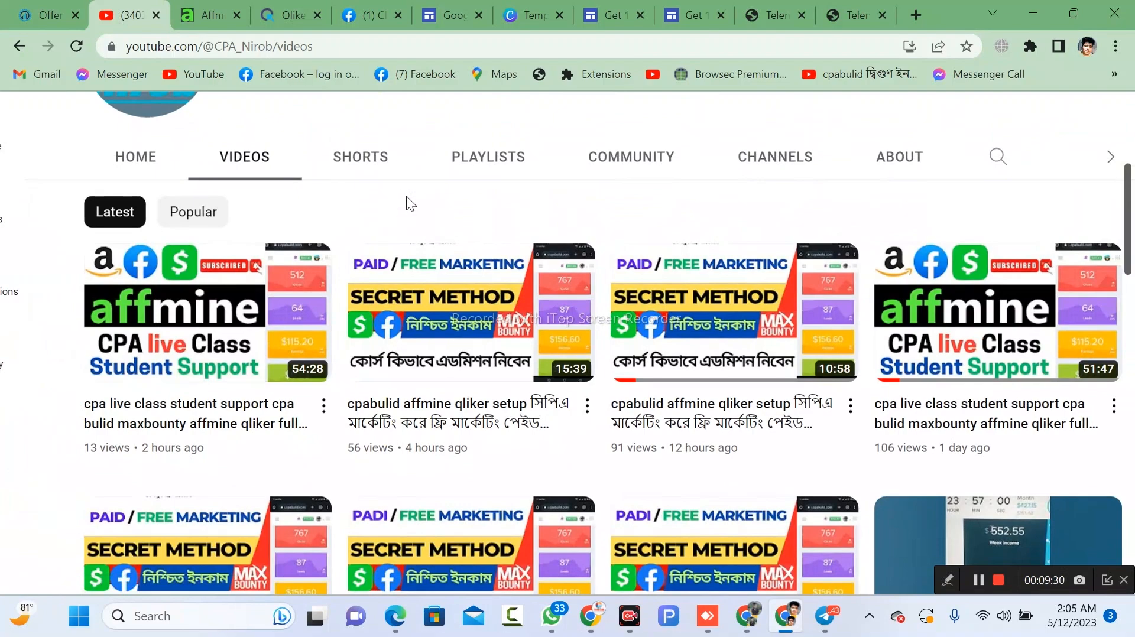
{"action": "scroll", "coordinate": [410, 204], "scroll_direction": "down", "scroll_amount": 3}
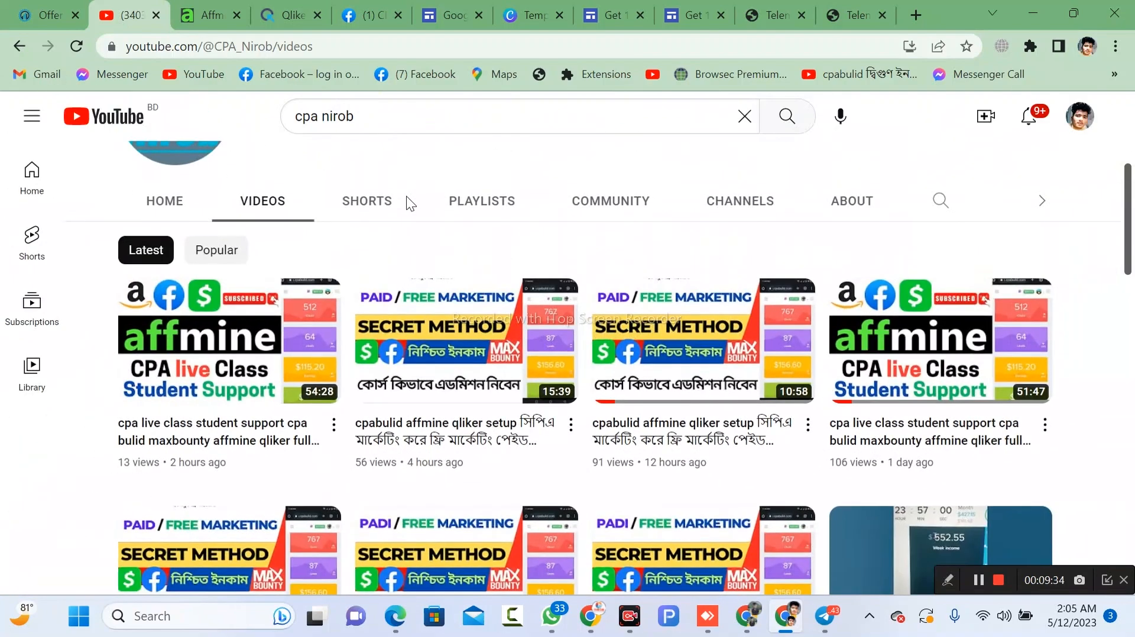
Open the channel's "cpabulid affmine qliker setup" video posted 4 hours ago and pause playback.
{"action": "scroll", "coordinate": [406, 197], "scroll_direction": "up", "scroll_amount": 3}
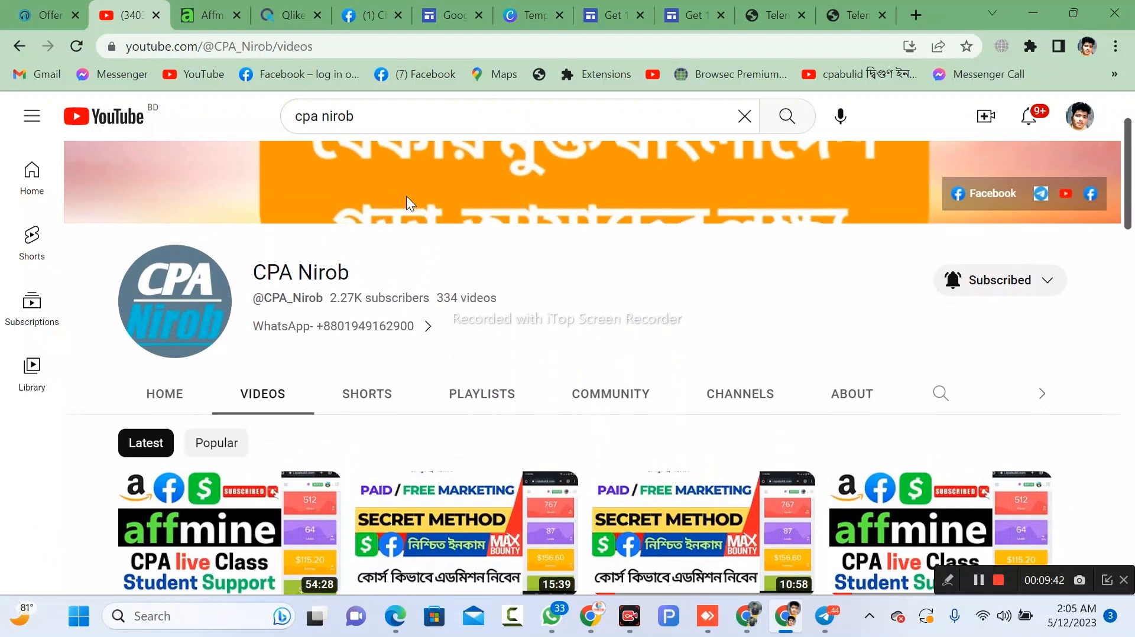
{"action": "scroll", "coordinate": [407, 196], "scroll_direction": "up", "scroll_amount": 2}
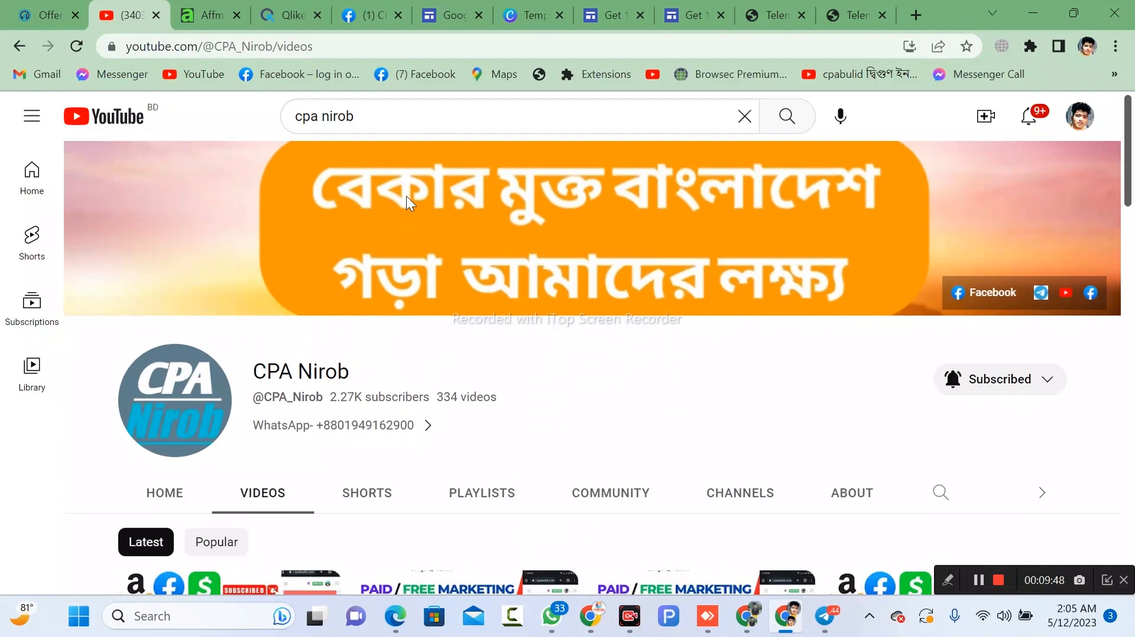
{"action": "scroll", "coordinate": [406, 196], "scroll_direction": "down", "scroll_amount": 3}
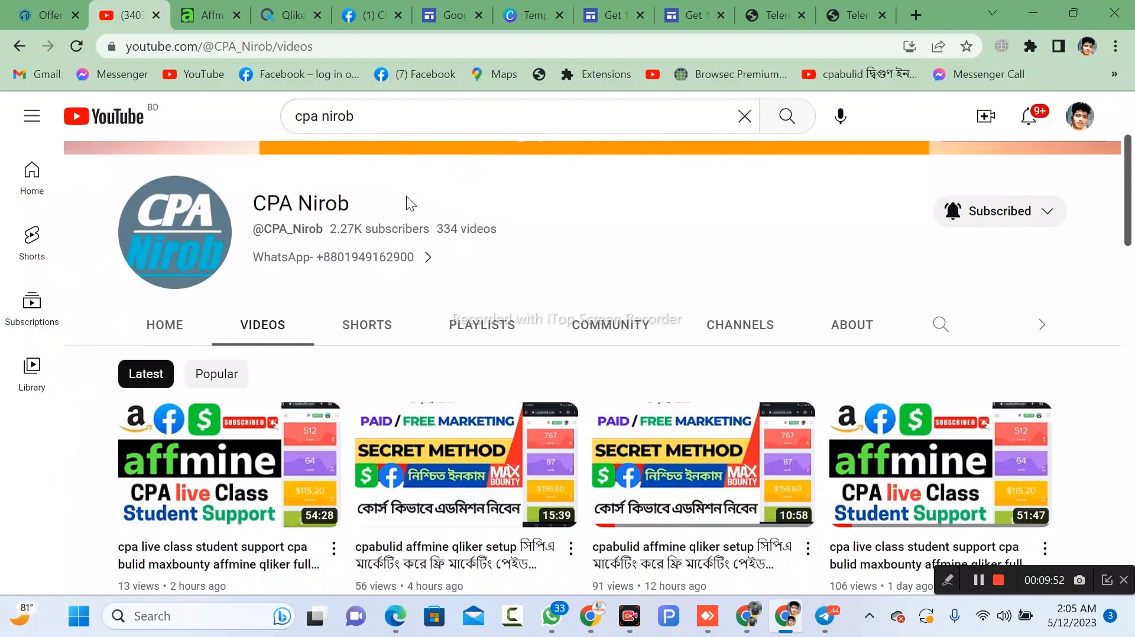
{"action": "scroll", "coordinate": [406, 196], "scroll_direction": "down", "scroll_amount": 1}
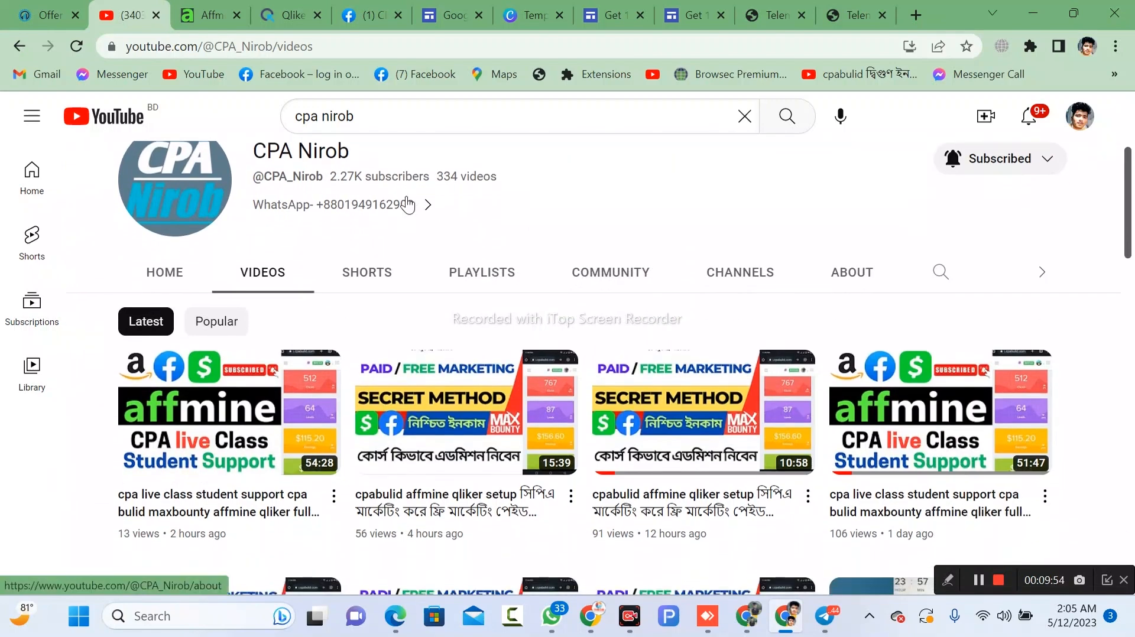
{"action": "mouse_move", "coordinate": [505, 535]}
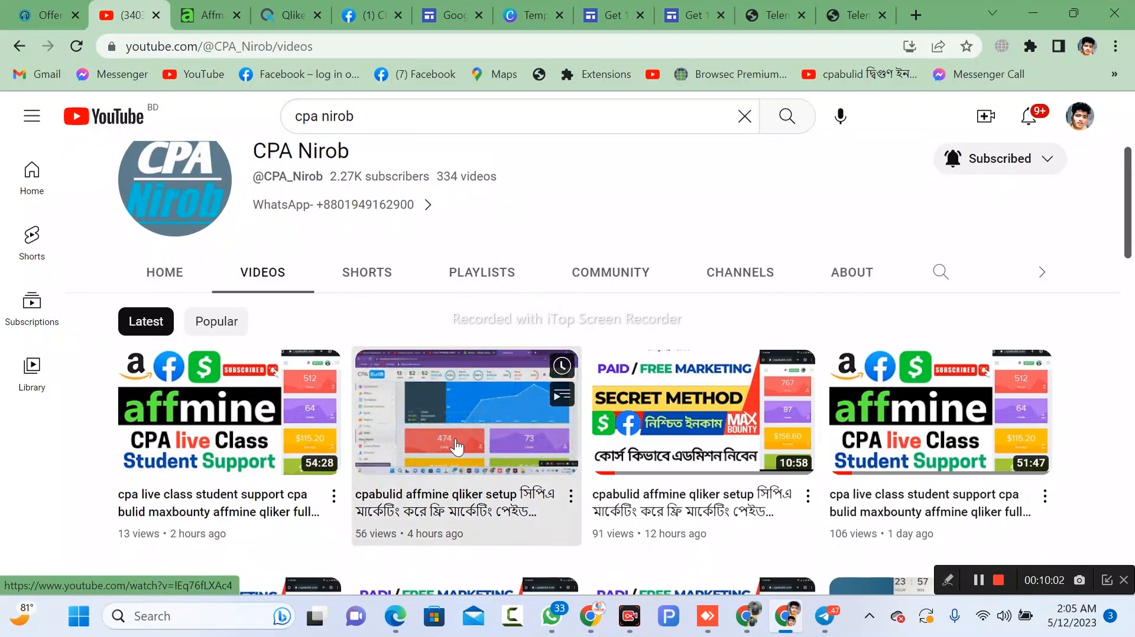
{"action": "left_click", "coordinate": [456, 448]}
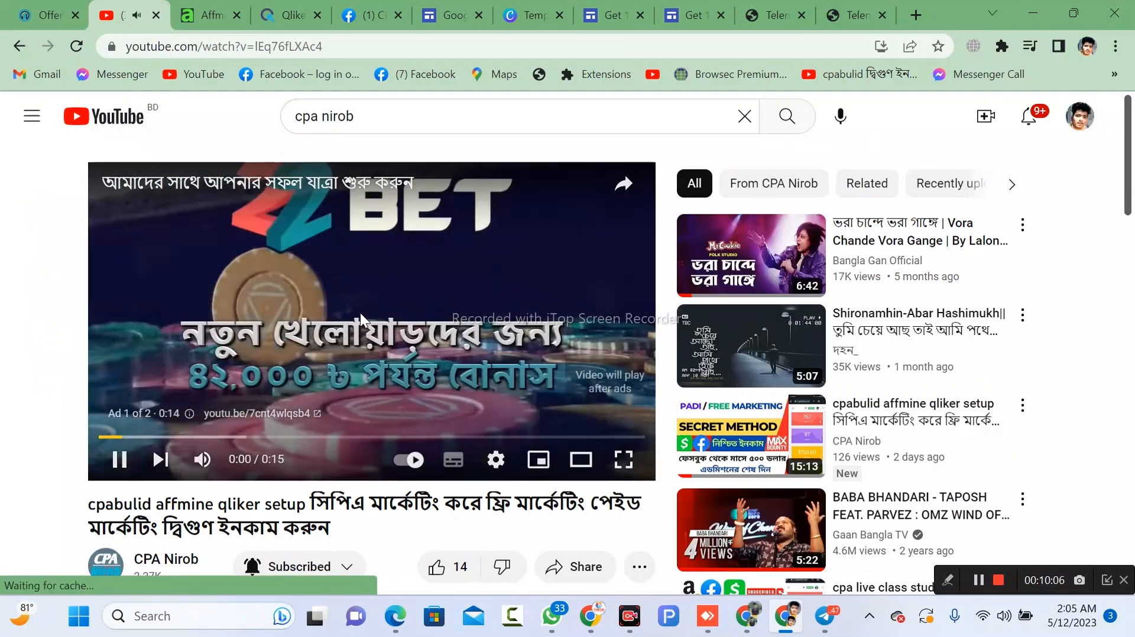
{"action": "left_click", "coordinate": [360, 314]}
Expand the video's description and open the CPABuild registration link listed in it.
{"action": "scroll", "coordinate": [385, 371], "scroll_direction": "down", "scroll_amount": 2}
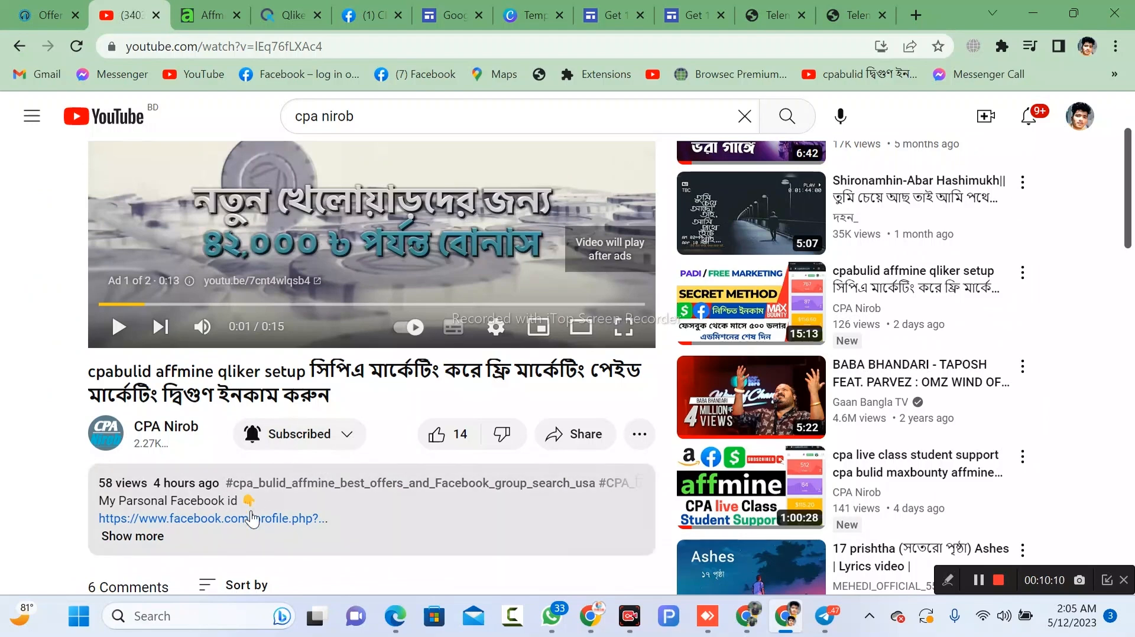
{"action": "left_click", "coordinate": [141, 540]}
{"action": "scroll", "coordinate": [142, 542], "scroll_direction": "down", "scroll_amount": 5}
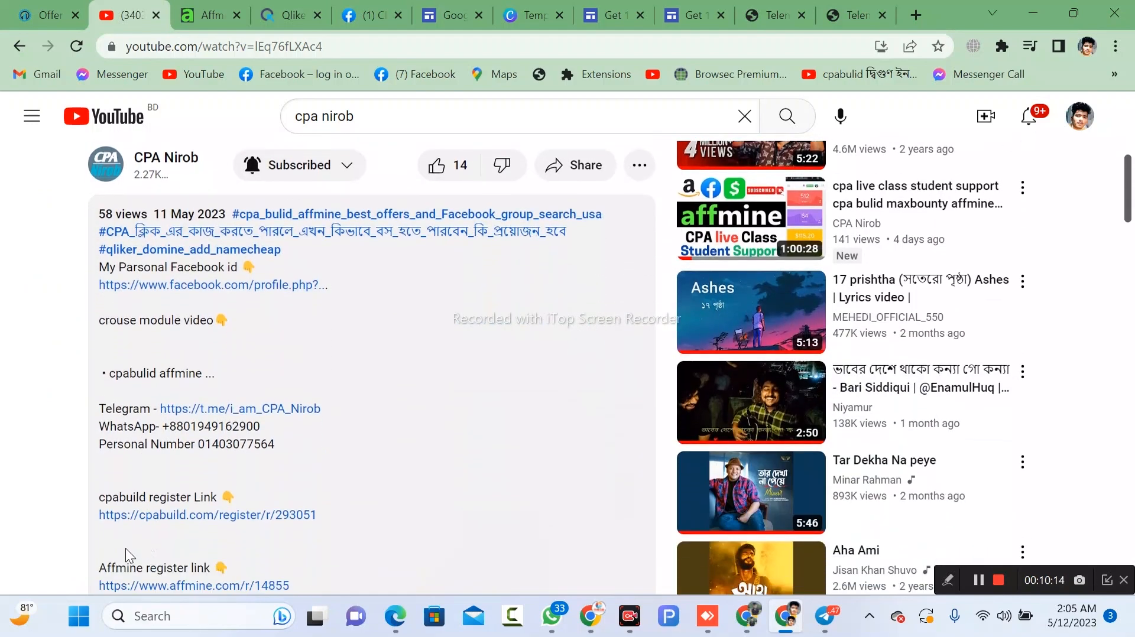
{"action": "scroll", "coordinate": [126, 549], "scroll_direction": "down", "scroll_amount": 1}
{"action": "scroll", "coordinate": [106, 470], "scroll_direction": "up", "scroll_amount": 5}
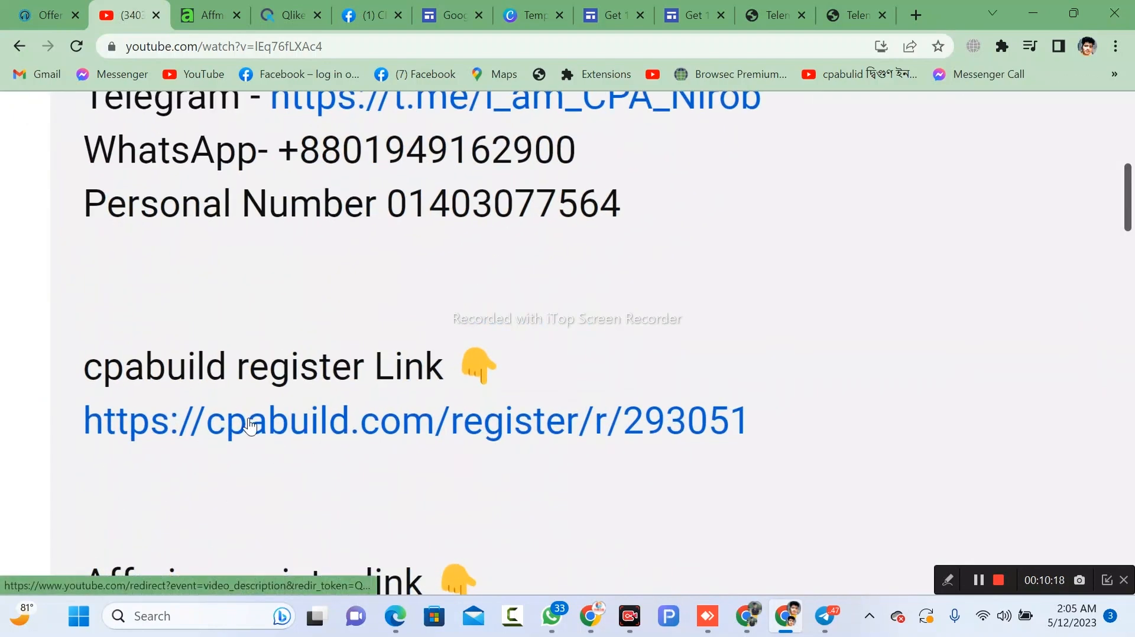
{"action": "left_click", "coordinate": [251, 423]}
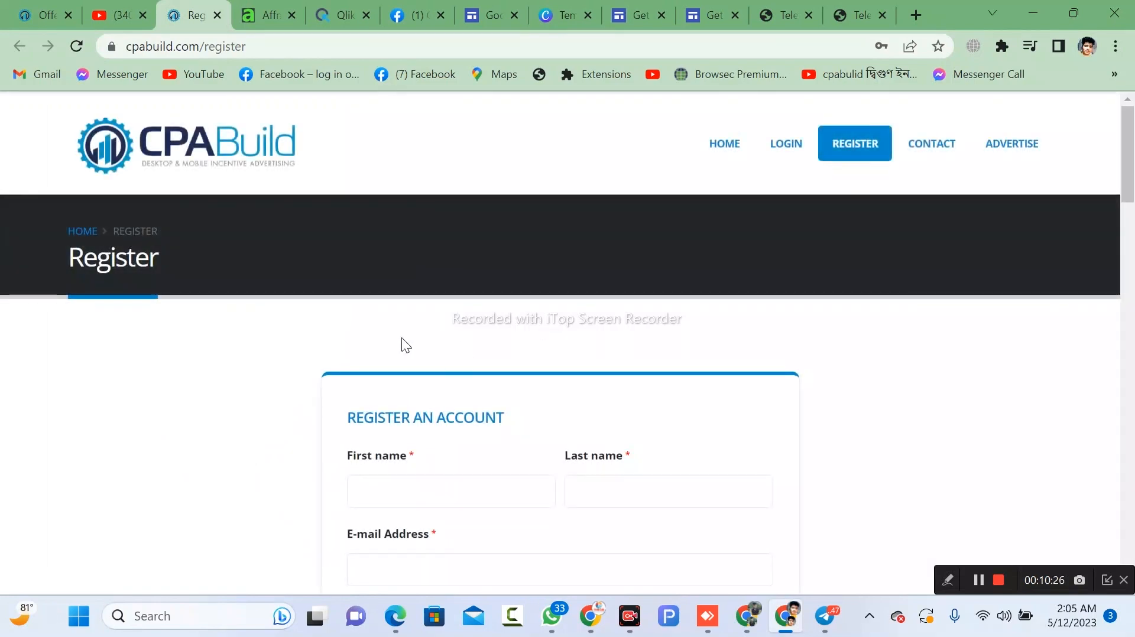
Look through the account fields of the CPABuild registration form and set the country to Bangladesh.
{"action": "scroll", "coordinate": [400, 345], "scroll_direction": "down", "scroll_amount": 2}
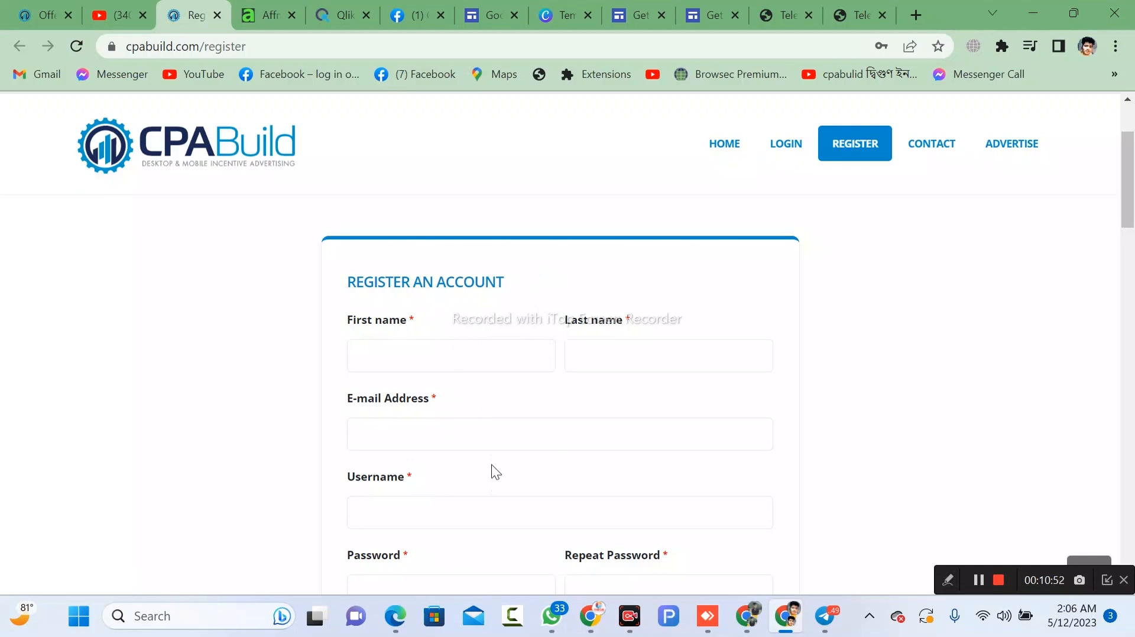
{"action": "scroll", "coordinate": [512, 420], "scroll_direction": "down", "scroll_amount": 2}
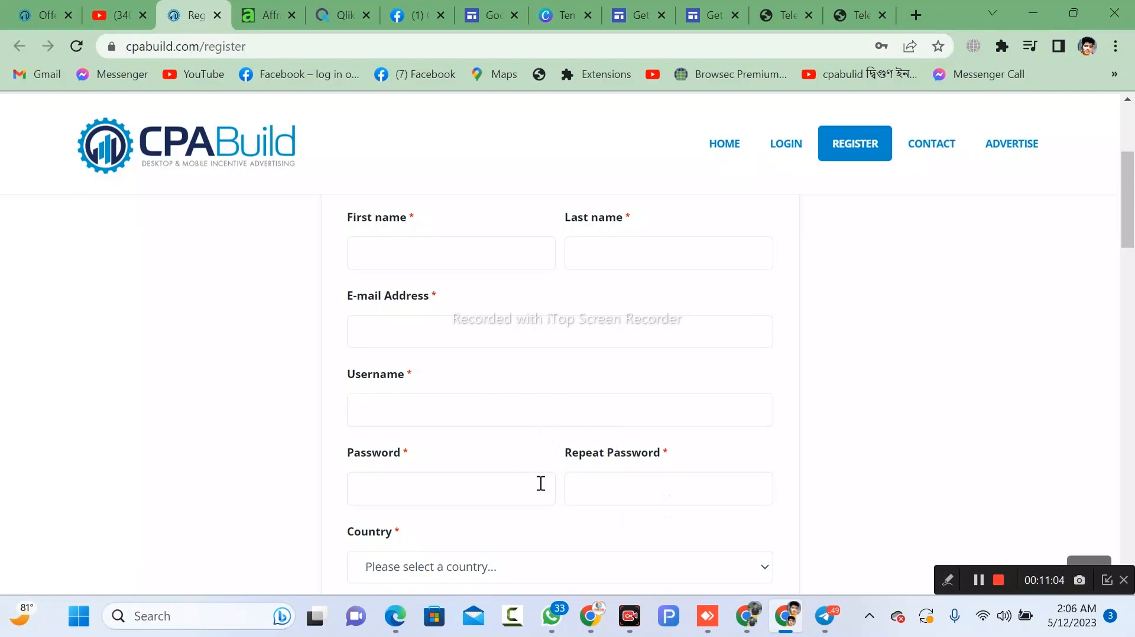
{"action": "scroll", "coordinate": [541, 484], "scroll_direction": "down", "scroll_amount": 1}
{"action": "scroll", "coordinate": [541, 483], "scroll_direction": "down", "scroll_amount": 1}
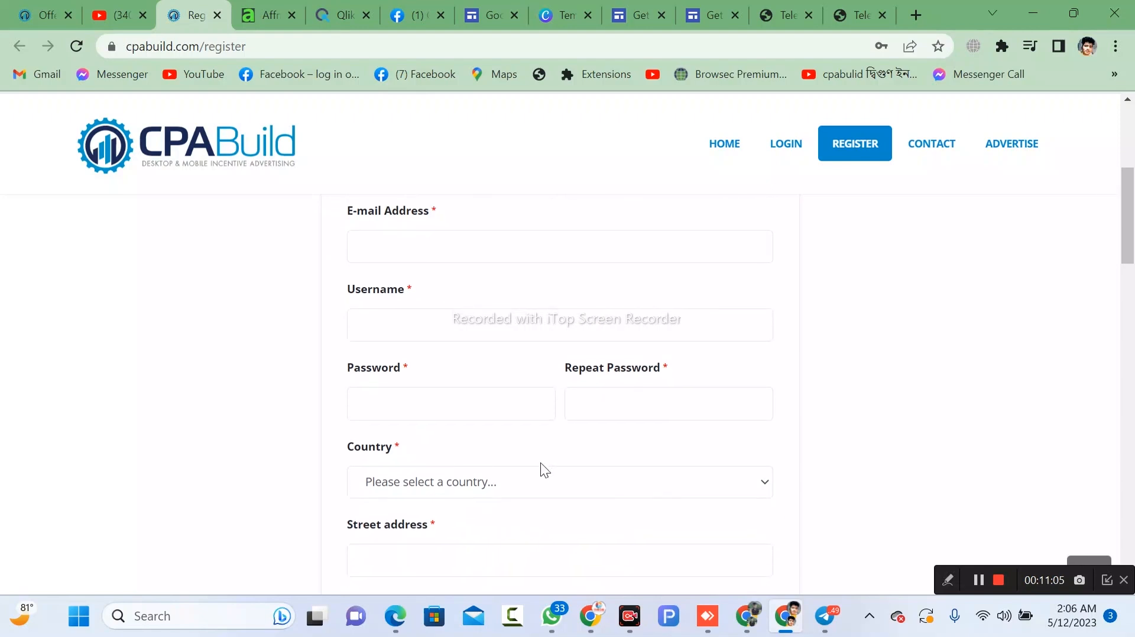
{"action": "left_click", "coordinate": [441, 483]}
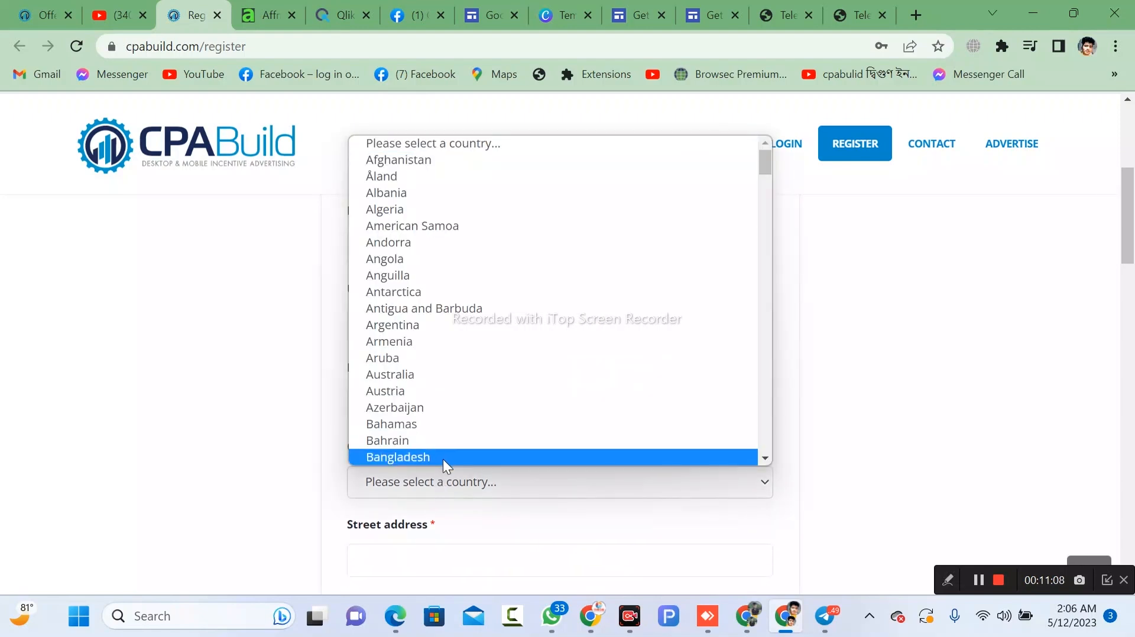
{"action": "left_click", "coordinate": [443, 458]}
{"action": "scroll", "coordinate": [457, 511], "scroll_direction": "down", "scroll_amount": 1}
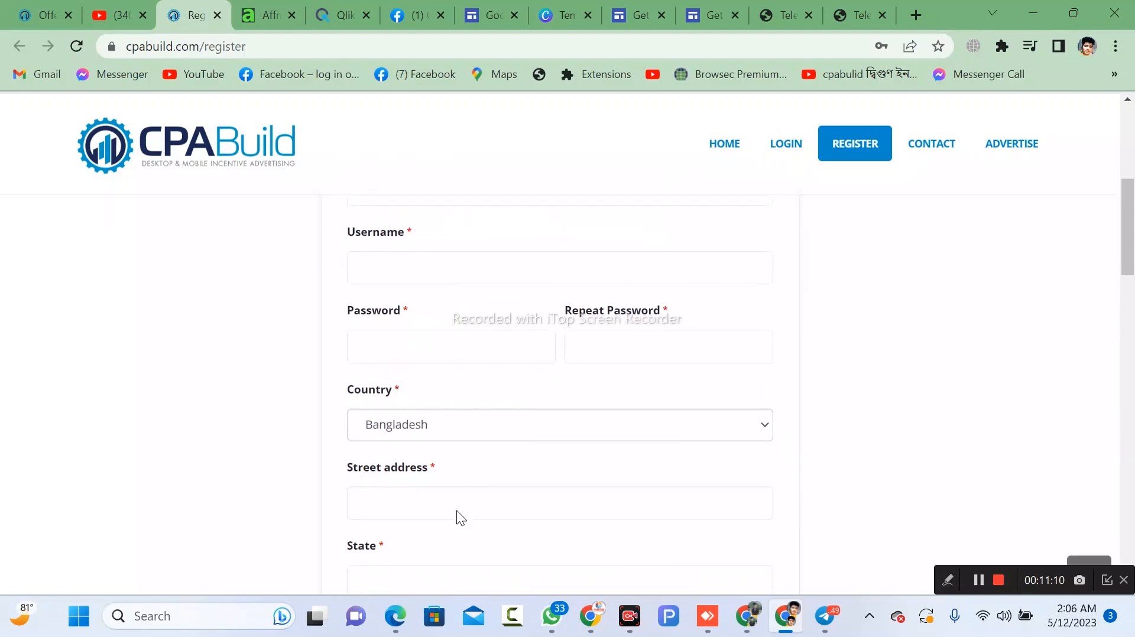
Highlight the street address label and review the state, city, postal code and Skype ID fields of the form.
{"action": "left_click_drag", "start_coordinate": [335, 463], "coordinate": [464, 473]}
{"action": "scroll", "coordinate": [475, 507], "scroll_direction": "down", "scroll_amount": 2}
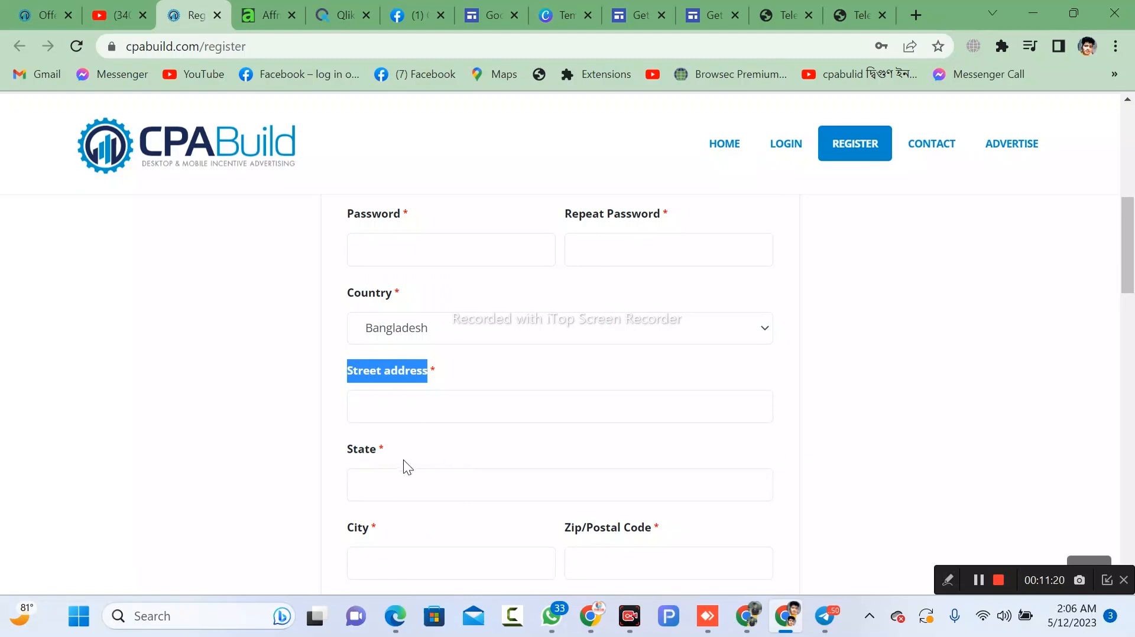
{"action": "scroll", "coordinate": [469, 458], "scroll_direction": "down", "scroll_amount": 1}
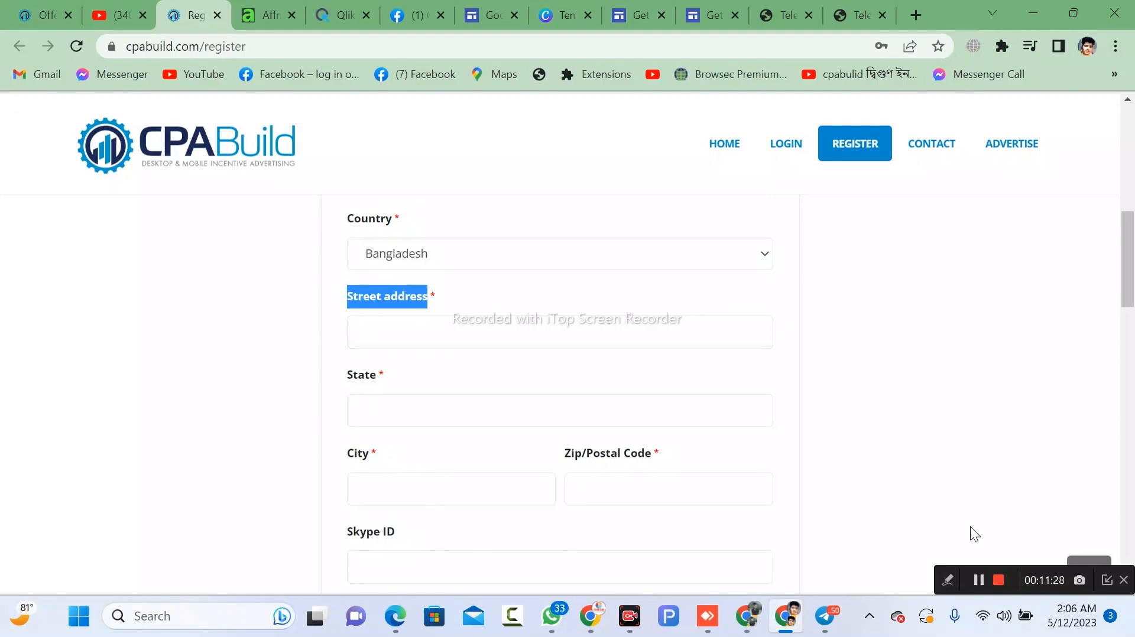
Switch to Skype on the web and open the account's Skype profile to find the Skype Name.
{"action": "left_click", "coordinate": [981, 585]}
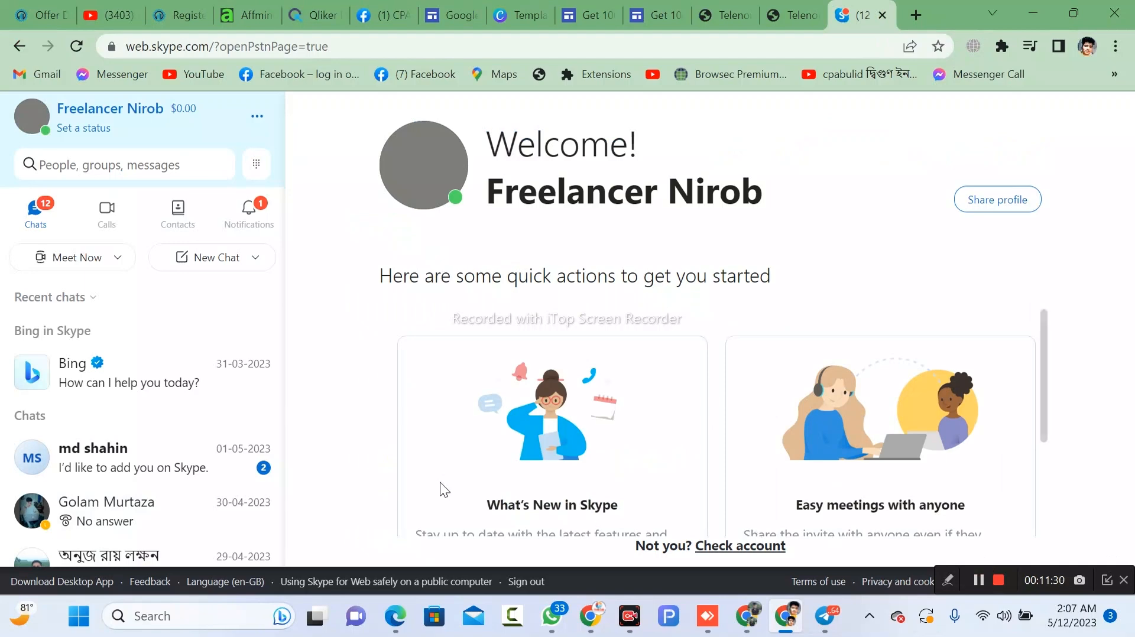
{"action": "left_click", "coordinate": [39, 113]}
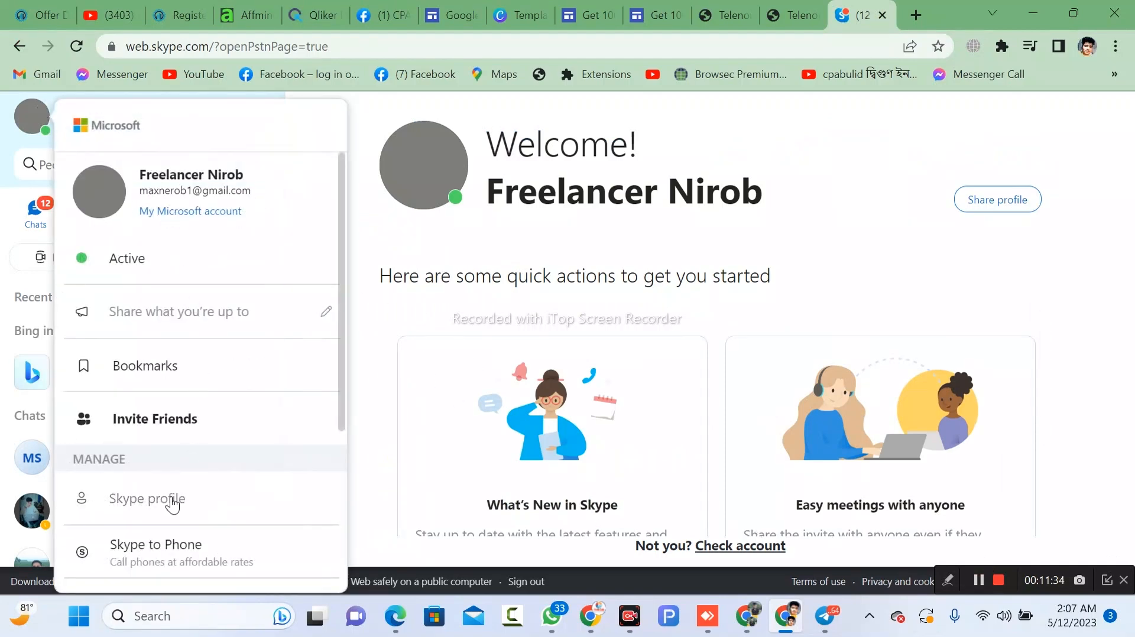
{"action": "left_click", "coordinate": [171, 502]}
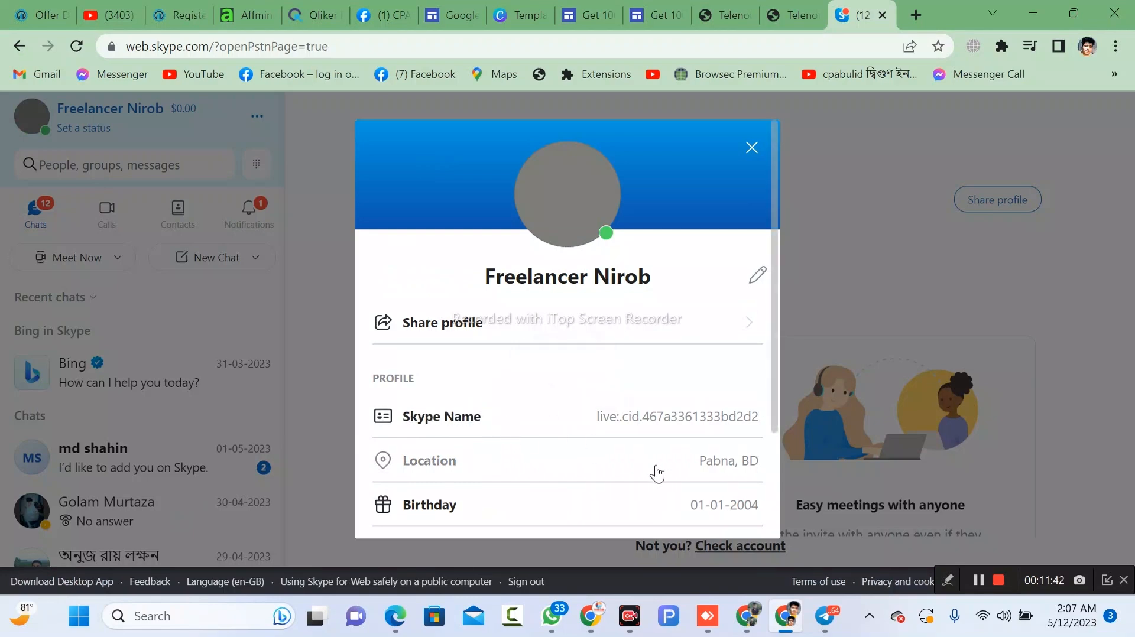
{"action": "mouse_move", "coordinate": [746, 619]}
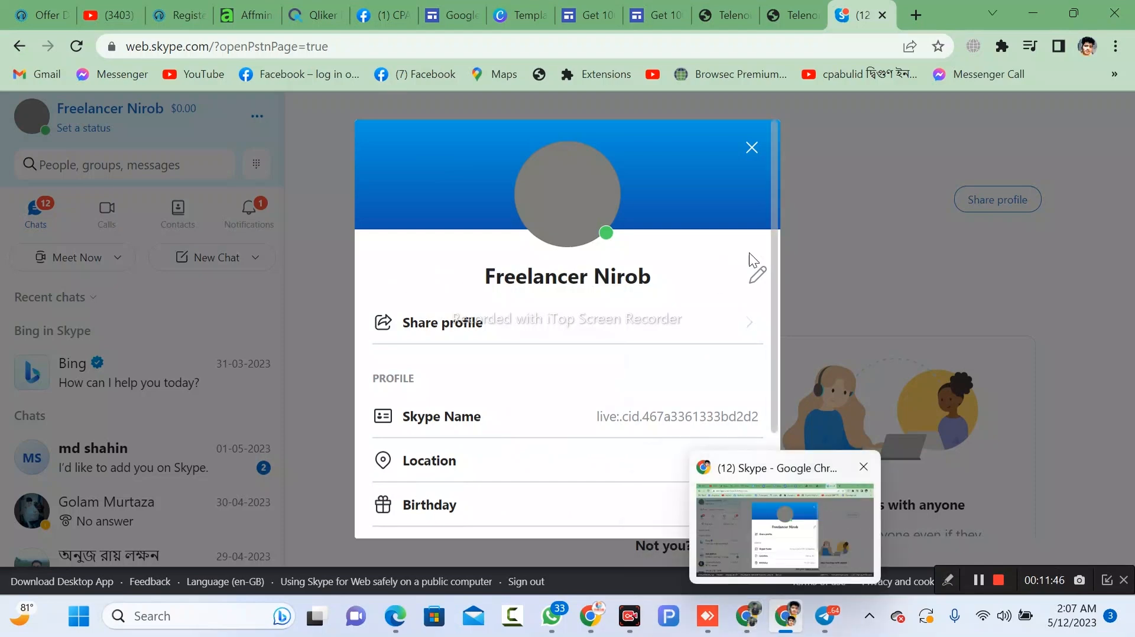
{"action": "left_click", "coordinate": [852, 271]}
Return to the CPABuild registration form and examine the Skype ID, referral source, current networks, websites and promotional methods fields.
{"action": "left_click", "coordinate": [764, 12]}
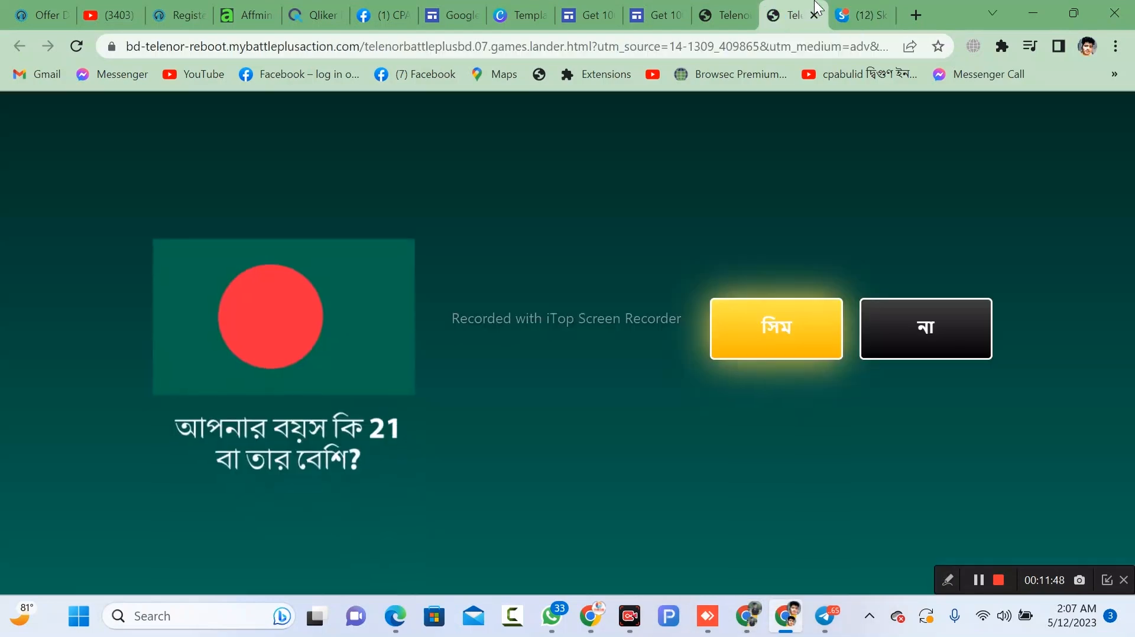
{"action": "left_click", "coordinate": [756, 5]}
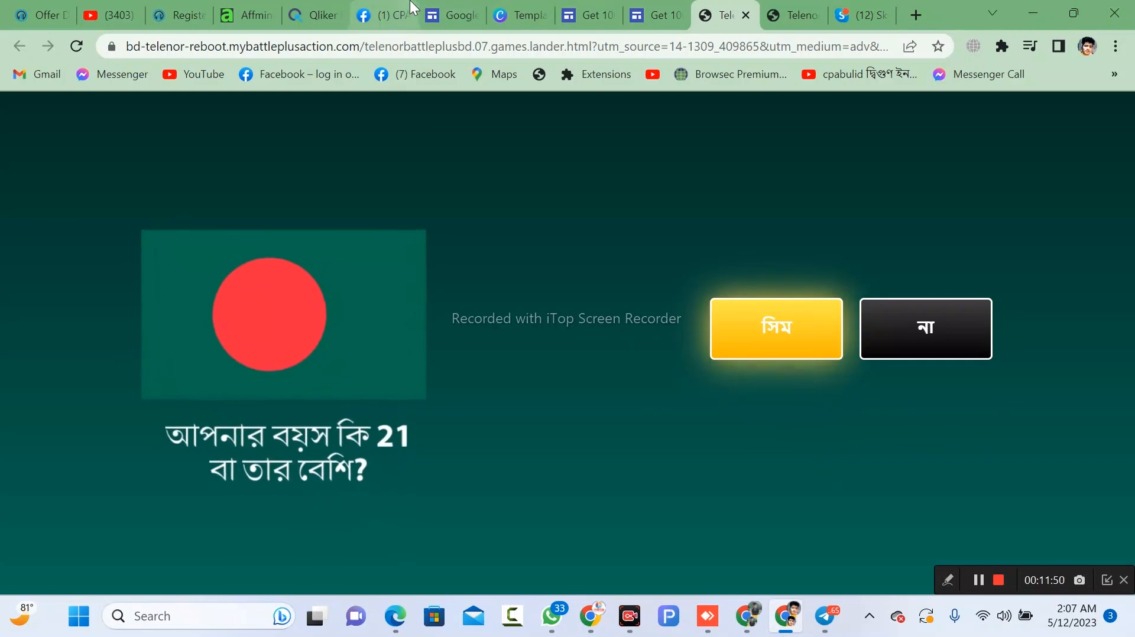
{"action": "left_click", "coordinate": [180, 3]}
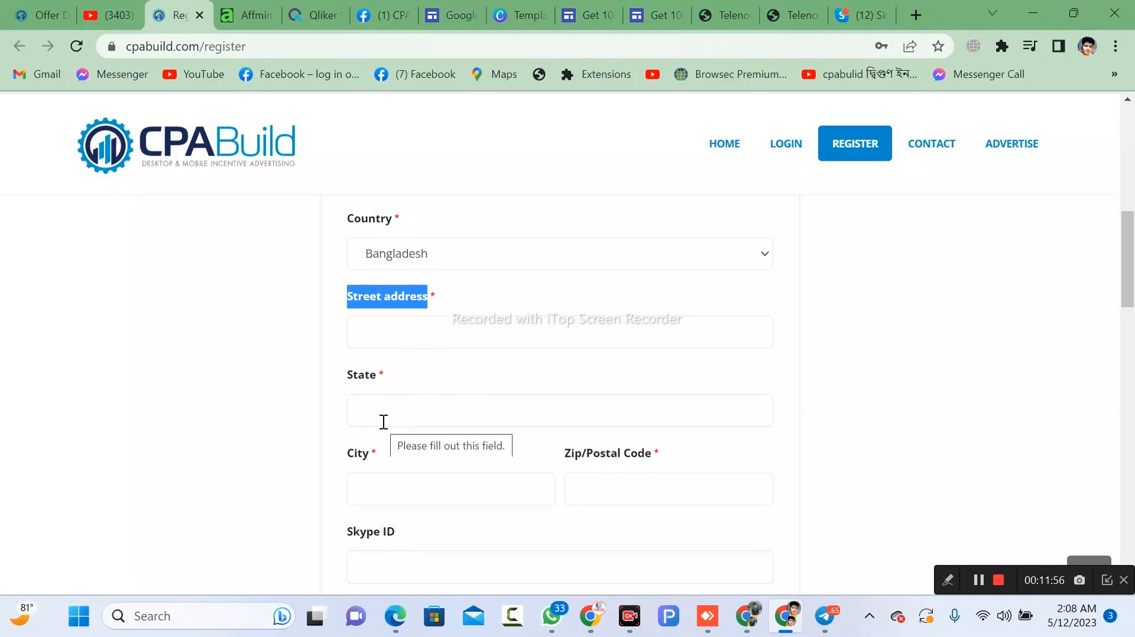
{"action": "scroll", "coordinate": [383, 421], "scroll_direction": "down", "scroll_amount": 2}
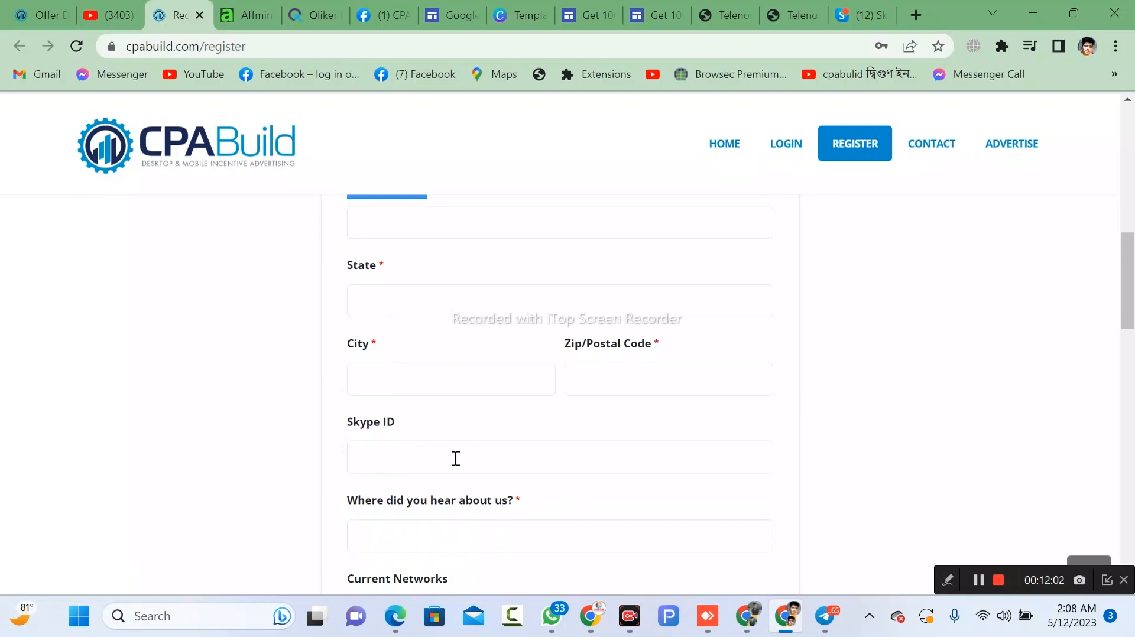
{"action": "scroll", "coordinate": [455, 460], "scroll_direction": "down", "scroll_amount": 2}
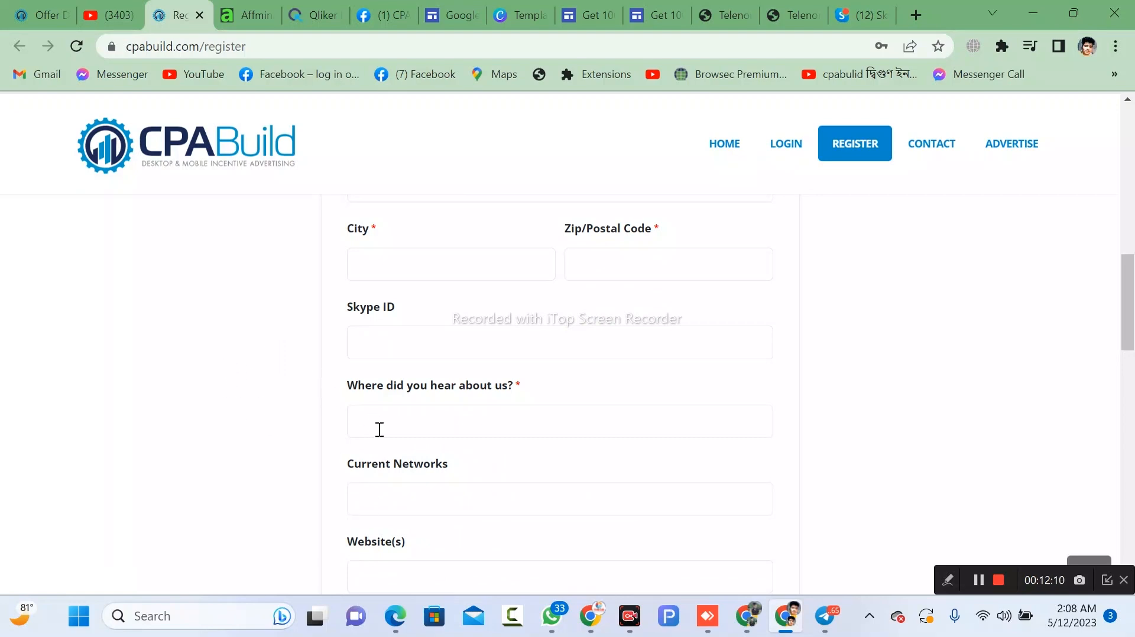
{"action": "scroll", "coordinate": [381, 429], "scroll_direction": "down", "scroll_amount": 1}
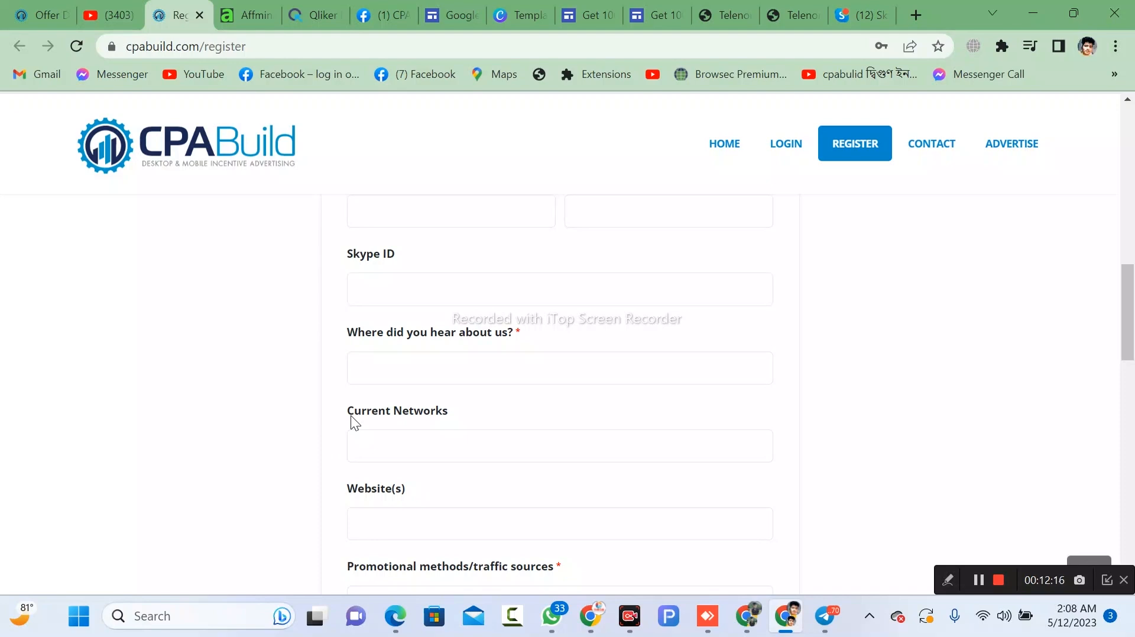
{"action": "scroll", "coordinate": [350, 416], "scroll_direction": "down", "scroll_amount": 1}
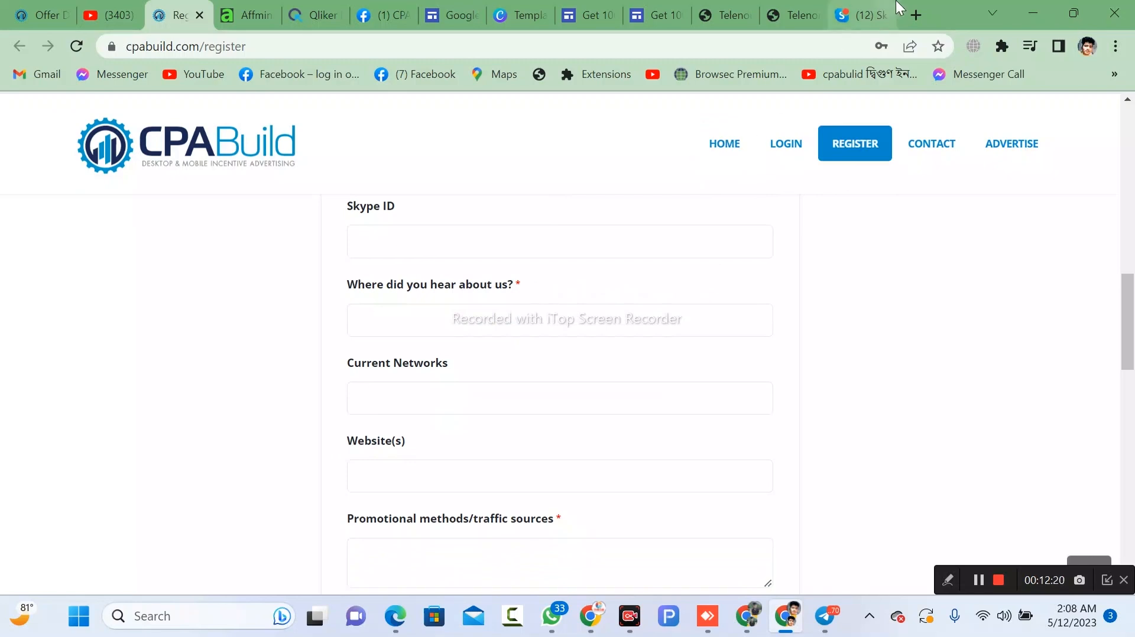
Open Facebook in a new browser tab and switch from the page's identity to the personal profile.
{"action": "left_click", "coordinate": [916, 6]}
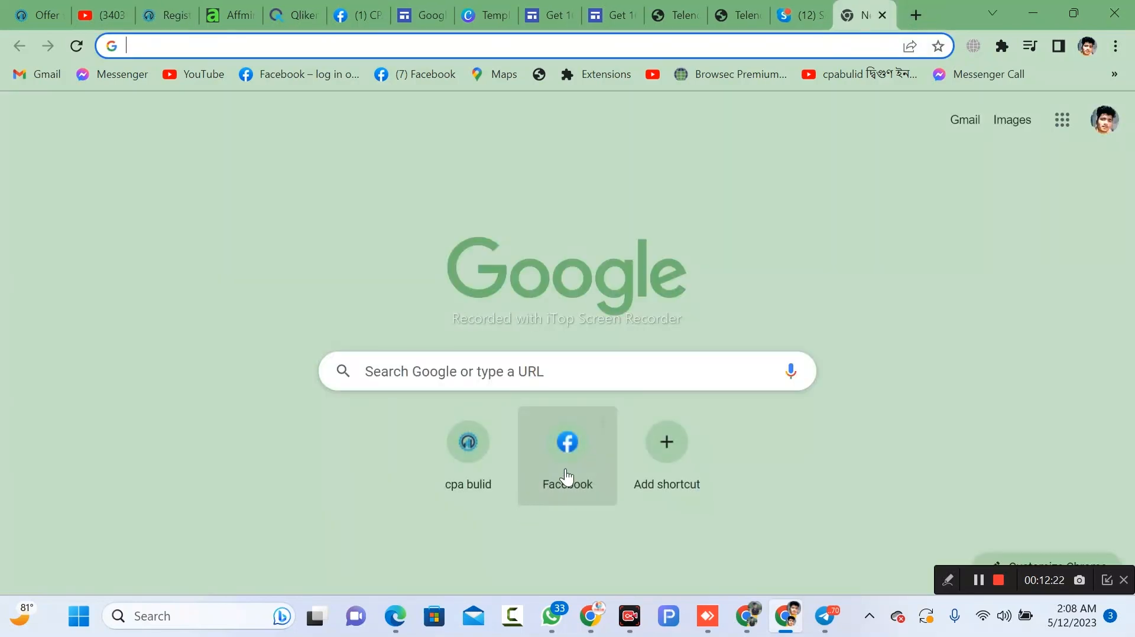
{"action": "left_click", "coordinate": [566, 473]}
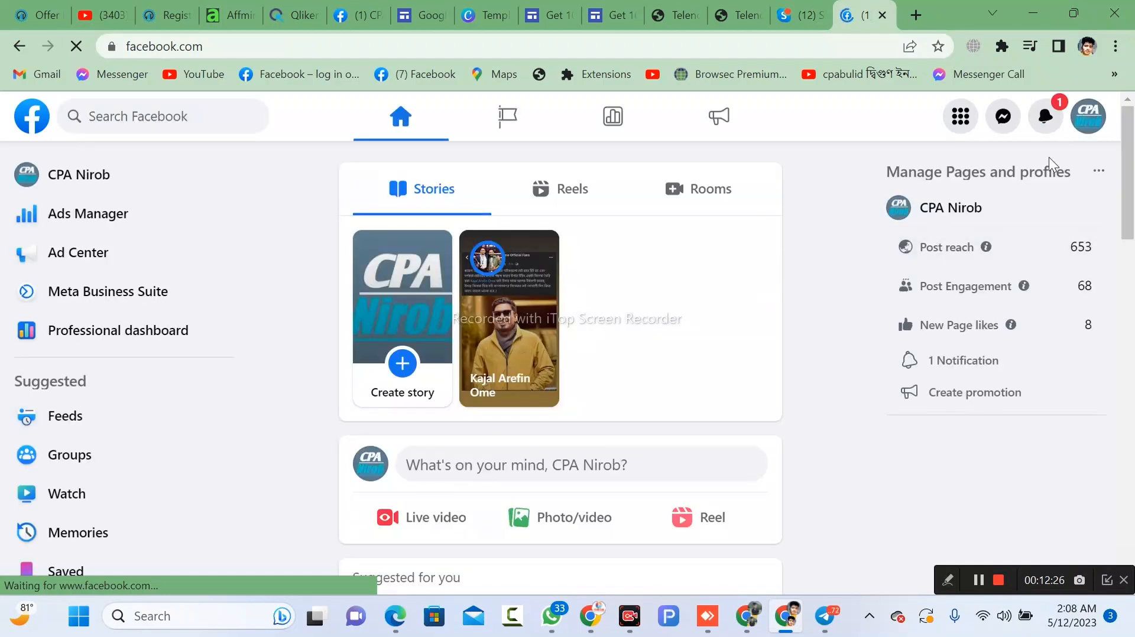
{"action": "left_click", "coordinate": [1091, 112]}
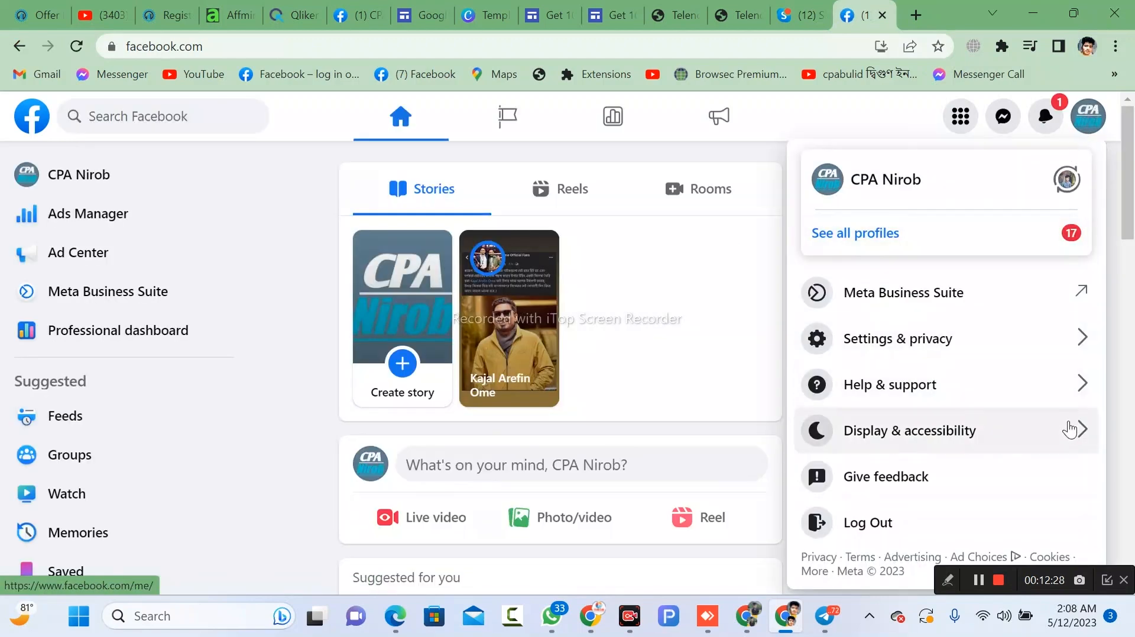
{"action": "left_click", "coordinate": [1073, 184]}
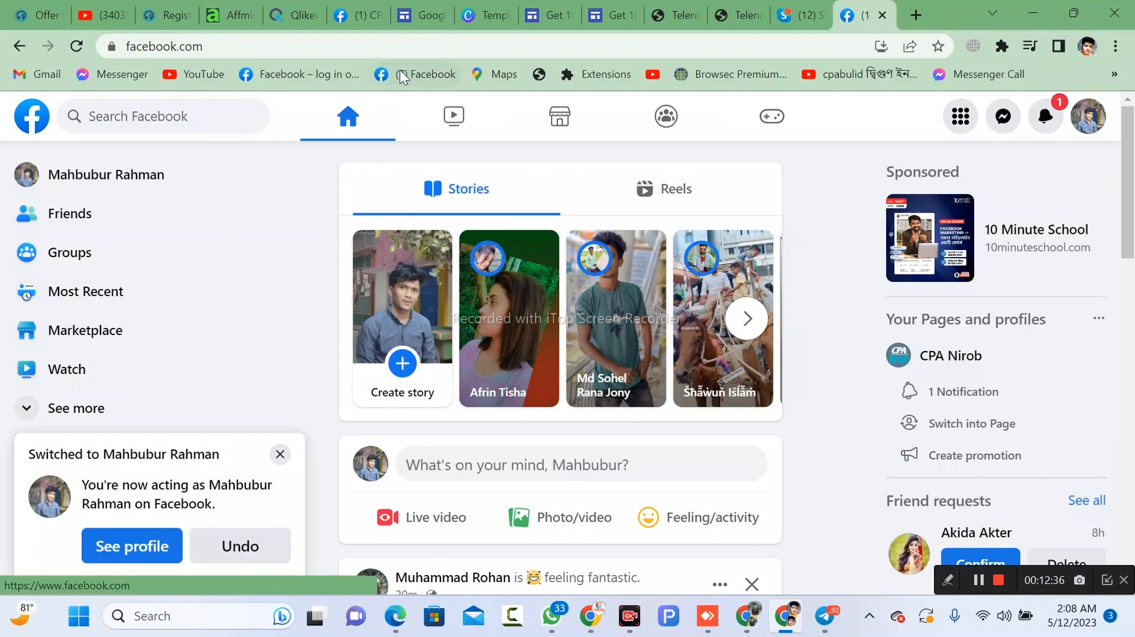
Open the personal Facebook profile page, select its web address and look over the profile.
{"action": "left_click", "coordinate": [107, 178]}
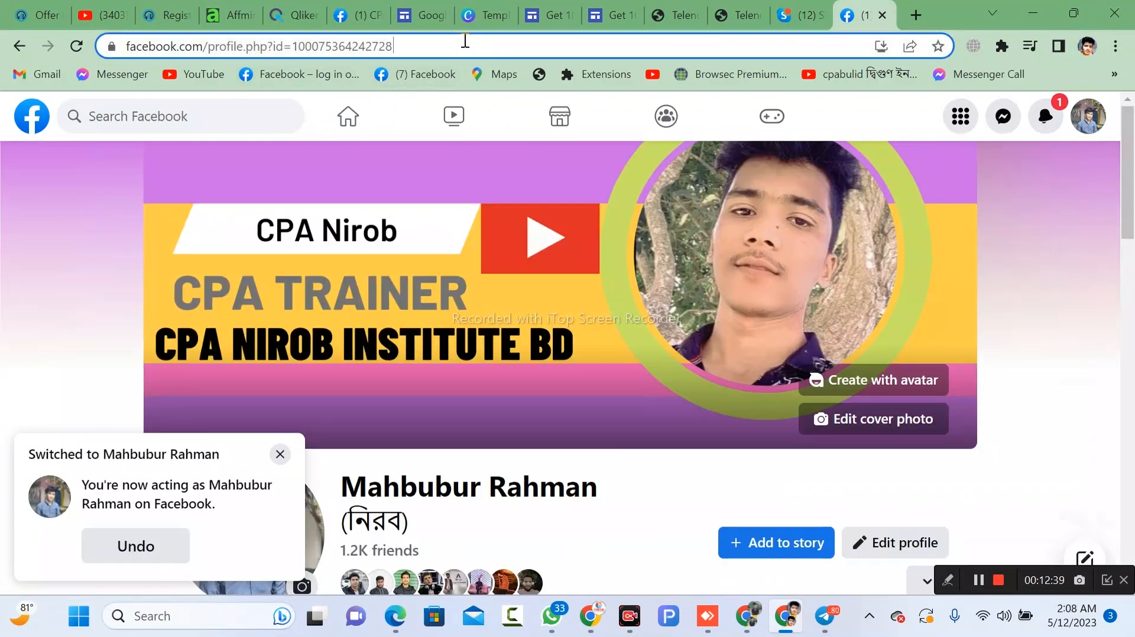
{"action": "left_click", "coordinate": [465, 40]}
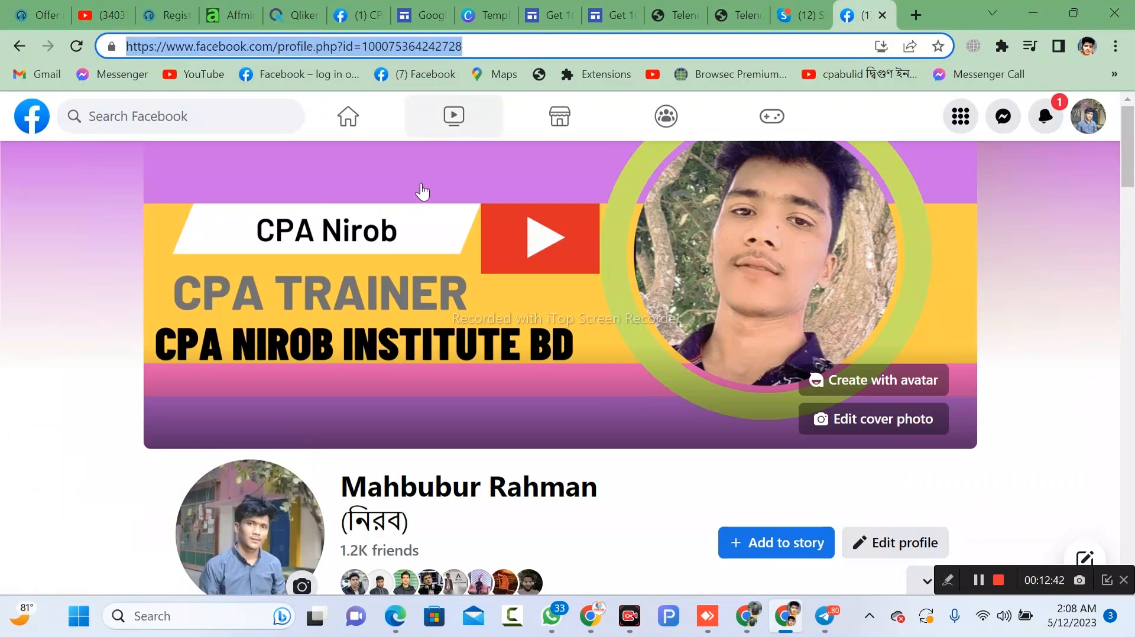
{"action": "scroll", "coordinate": [456, 267], "scroll_direction": "down", "scroll_amount": 5}
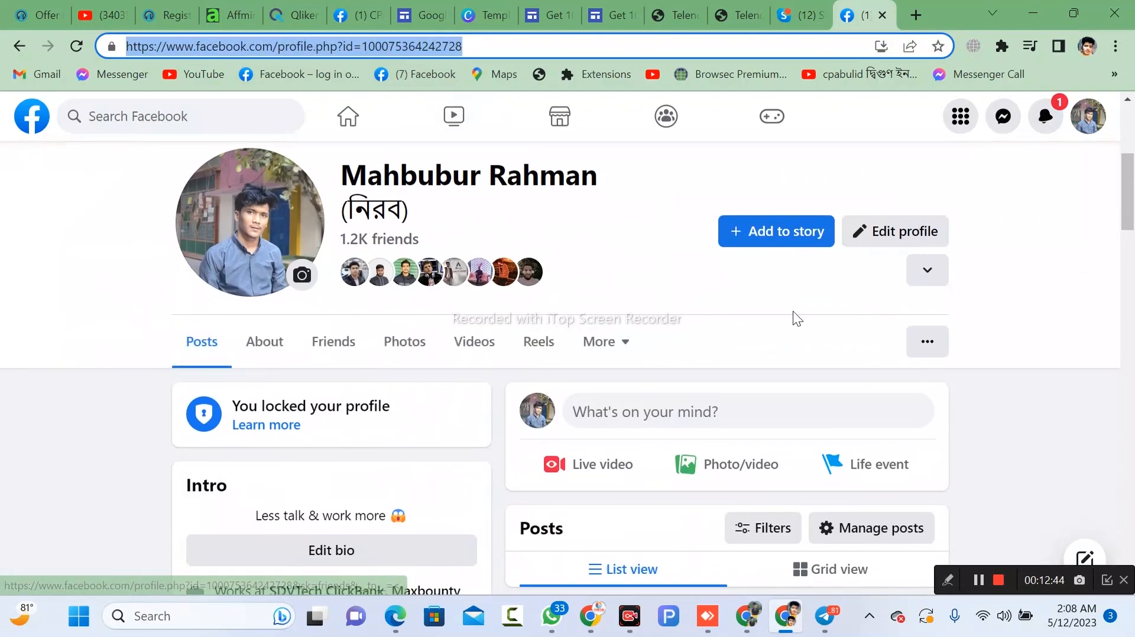
Open the additional options of the personal Facebook profile to locate the Unlock profile option.
{"action": "left_click", "coordinate": [924, 344]}
{"action": "scroll", "coordinate": [889, 425], "scroll_direction": "down", "scroll_amount": 2}
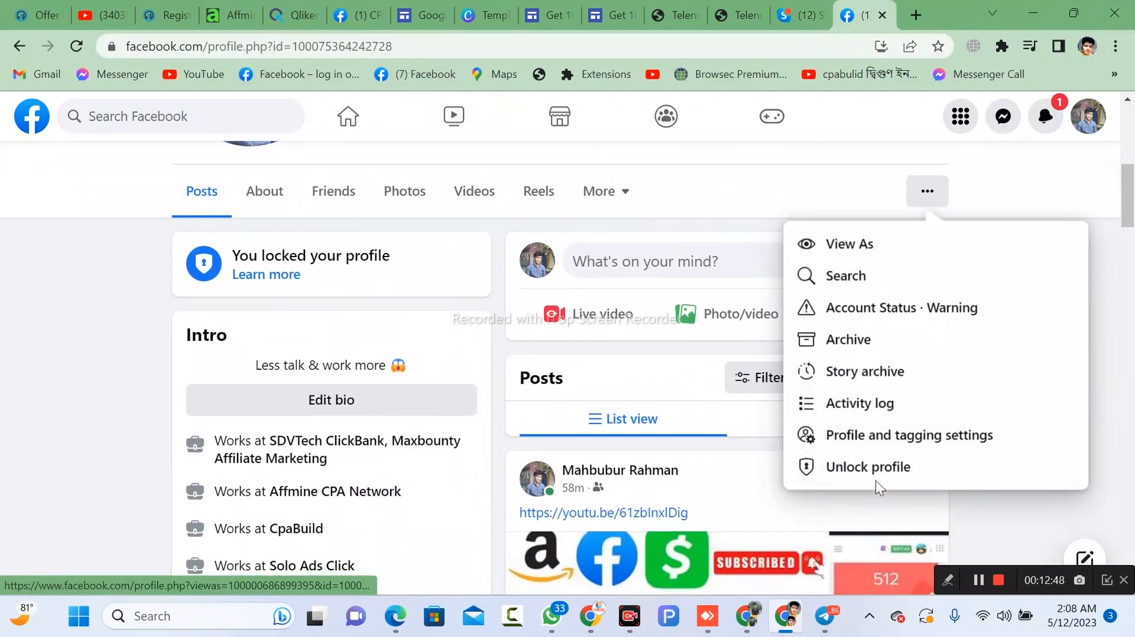
{"action": "scroll", "coordinate": [659, 388], "scroll_direction": "up", "scroll_amount": 8}
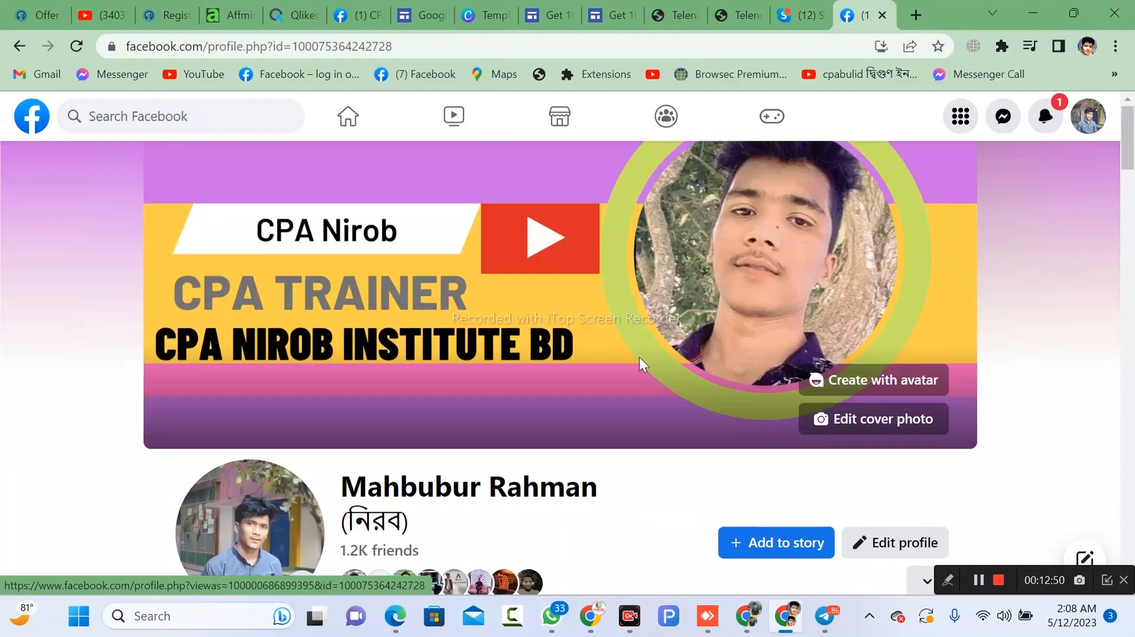
Copy the web address of the personal Facebook profile.
{"action": "left_click", "coordinate": [489, 46]}
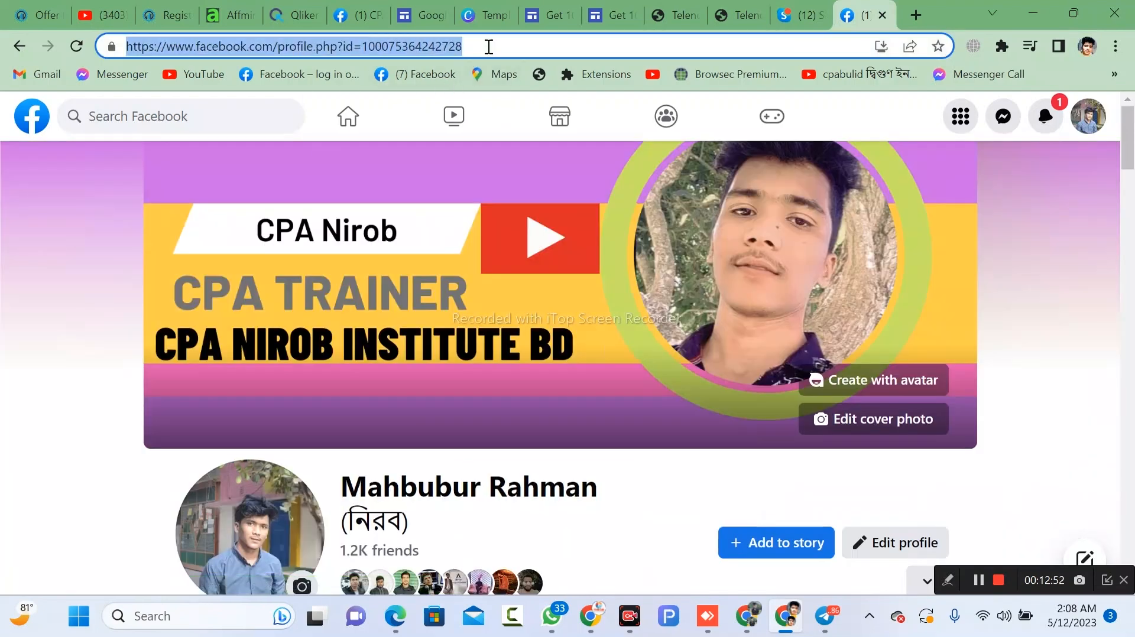
{"action": "right_click", "coordinate": [430, 55]}
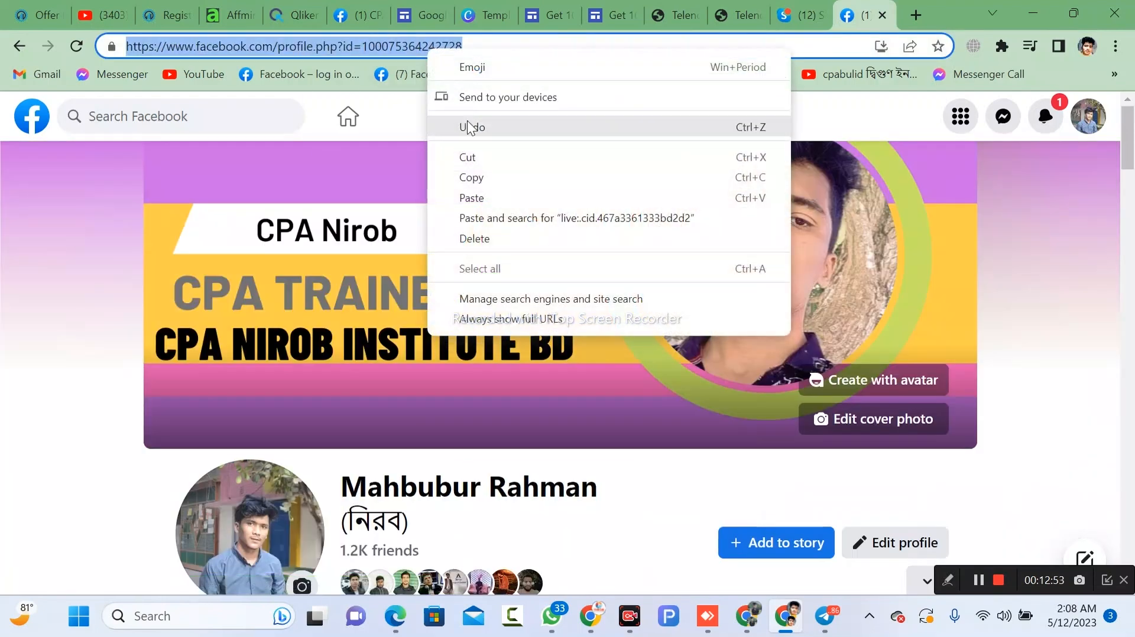
{"action": "left_click", "coordinate": [469, 175]}
Return to the CPABuild registration form and examine the remaining fields, the captcha and the agreement checkboxes beside Register.
{"action": "left_click", "coordinate": [167, 14]}
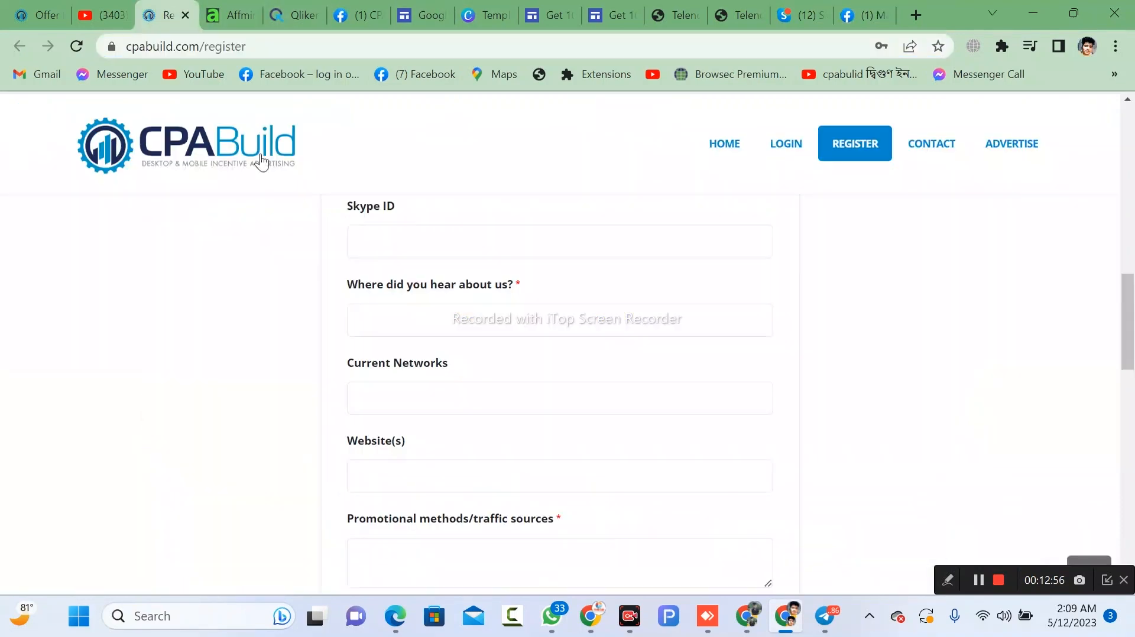
{"action": "scroll", "coordinate": [455, 476], "scroll_direction": "down", "scroll_amount": 1}
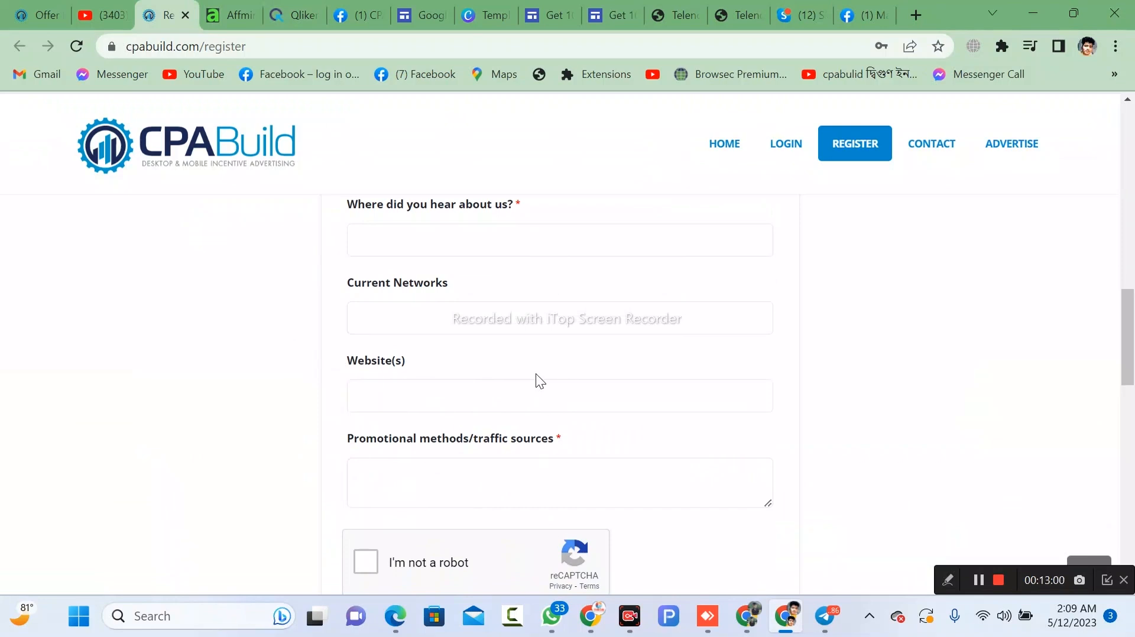
{"action": "scroll", "coordinate": [536, 374], "scroll_direction": "down", "scroll_amount": 1}
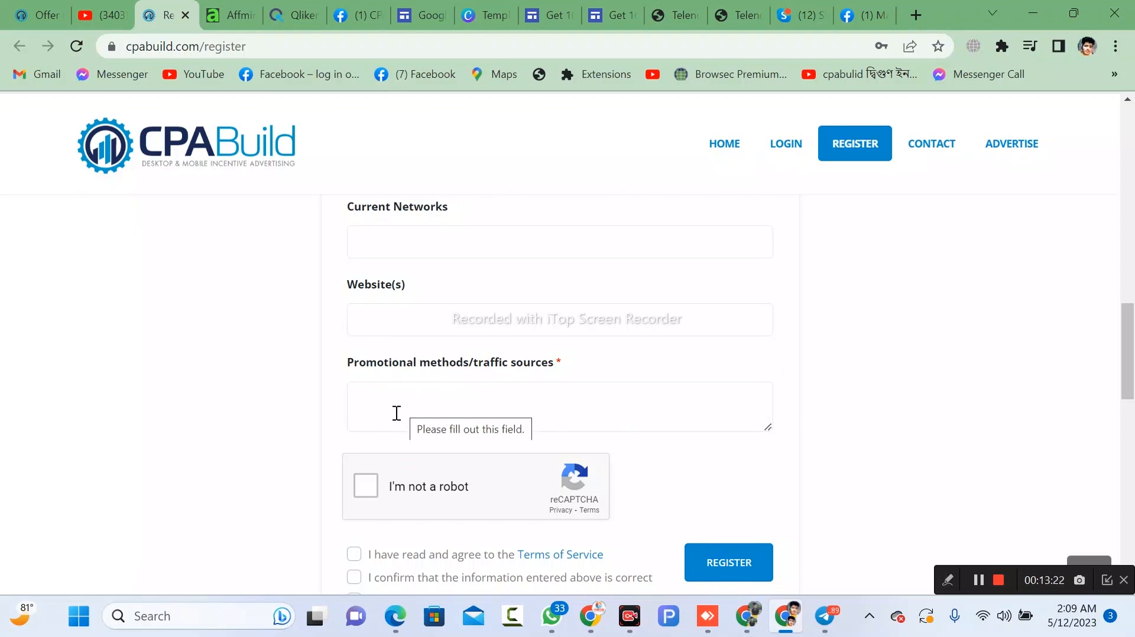
{"action": "scroll", "coordinate": [397, 413], "scroll_direction": "down", "scroll_amount": 1}
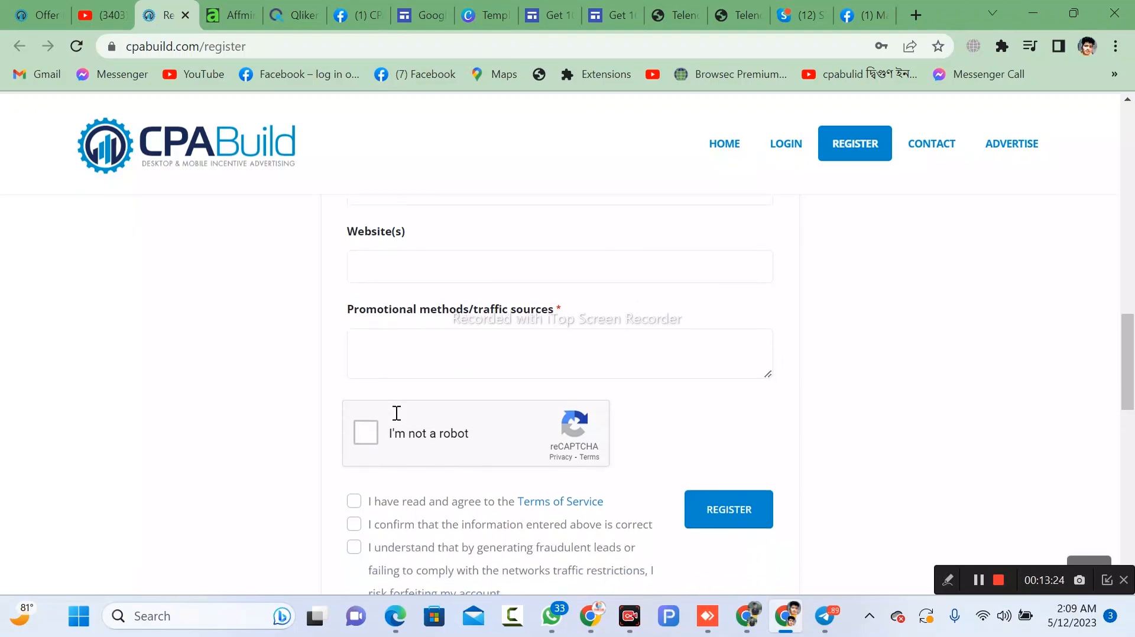
{"action": "scroll", "coordinate": [392, 410], "scroll_direction": "down", "scroll_amount": 1}
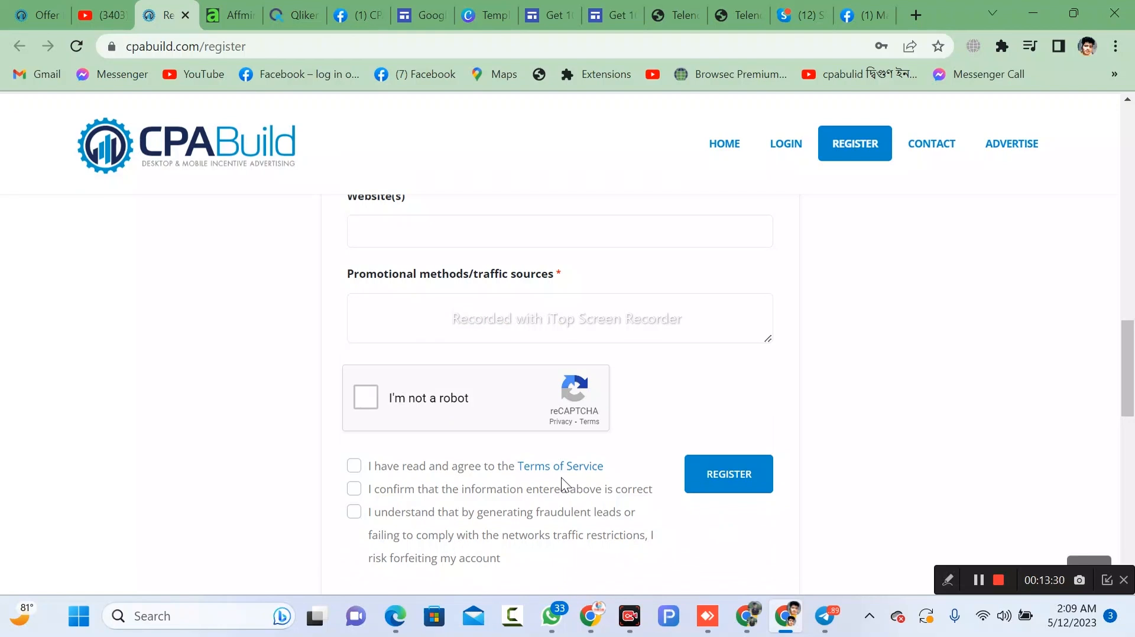
Open the Gmail inbox in a new browser tab from the Google apps.
{"action": "left_click", "coordinate": [917, 13]}
{"action": "left_click", "coordinate": [1063, 120]}
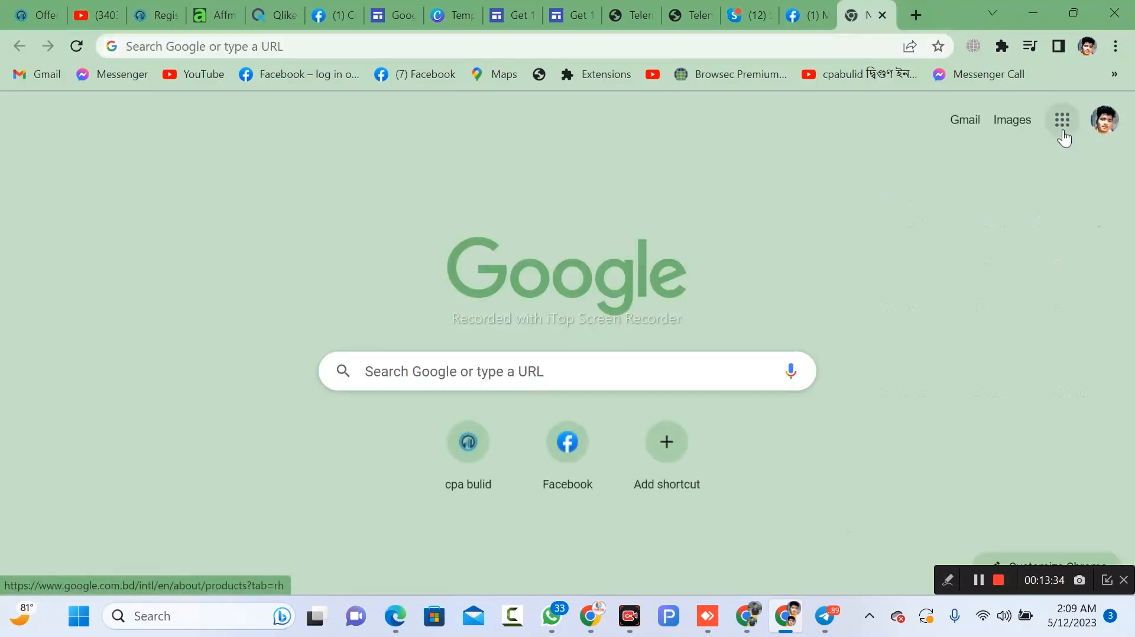
{"action": "left_click", "coordinate": [1070, 292]}
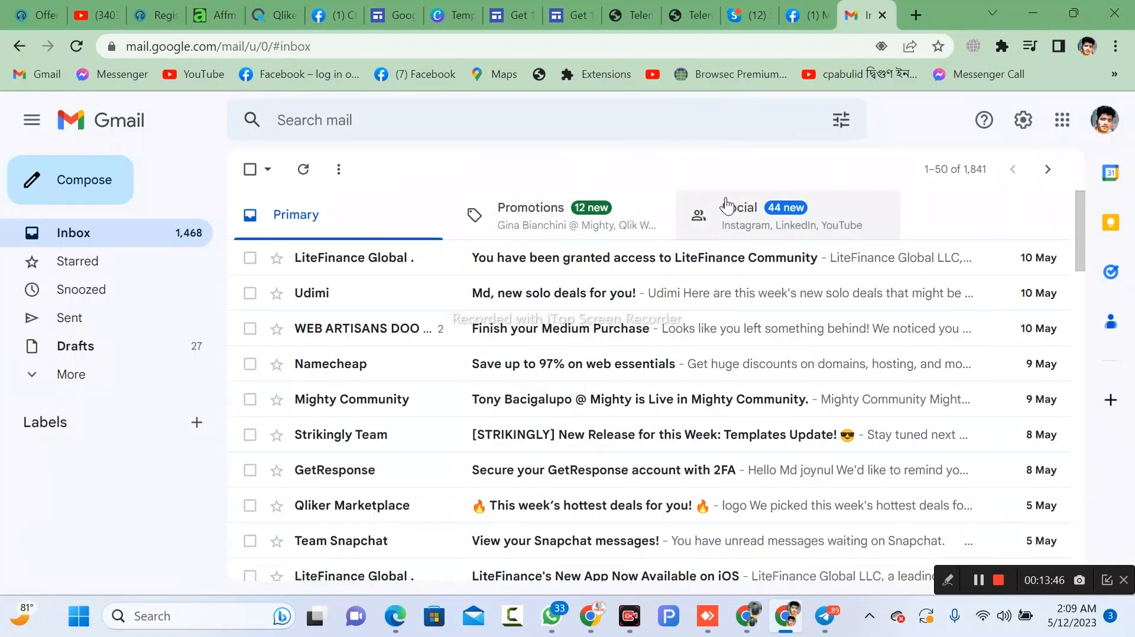
Return to the CPABuild members area and open the account's dashboard.
{"action": "left_click", "coordinate": [154, 4]}
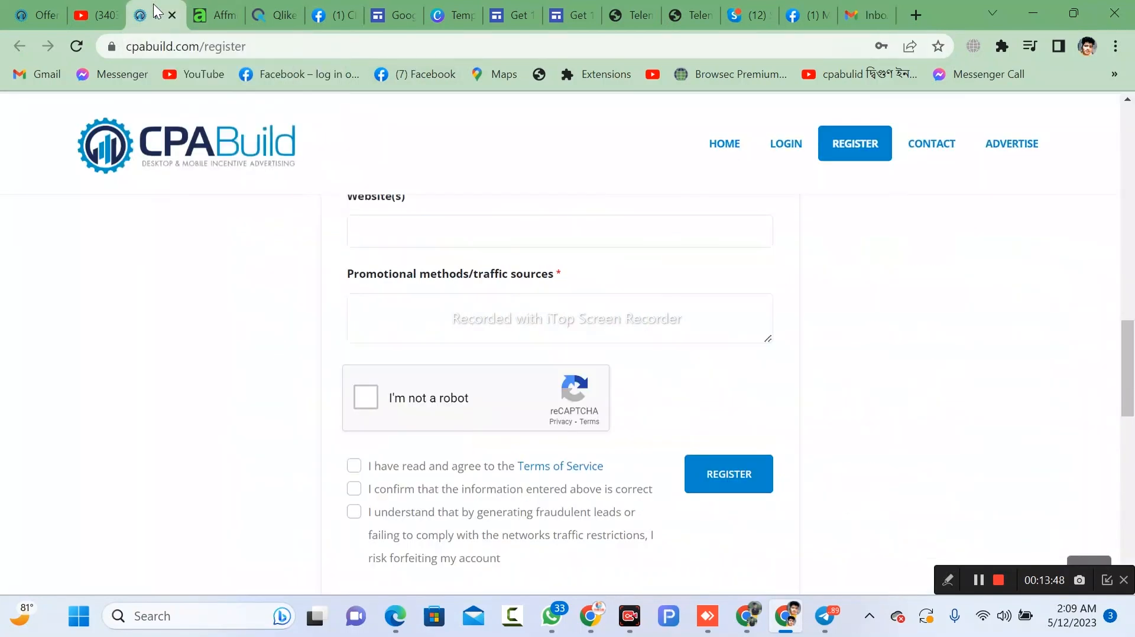
{"action": "left_click", "coordinate": [23, 2]}
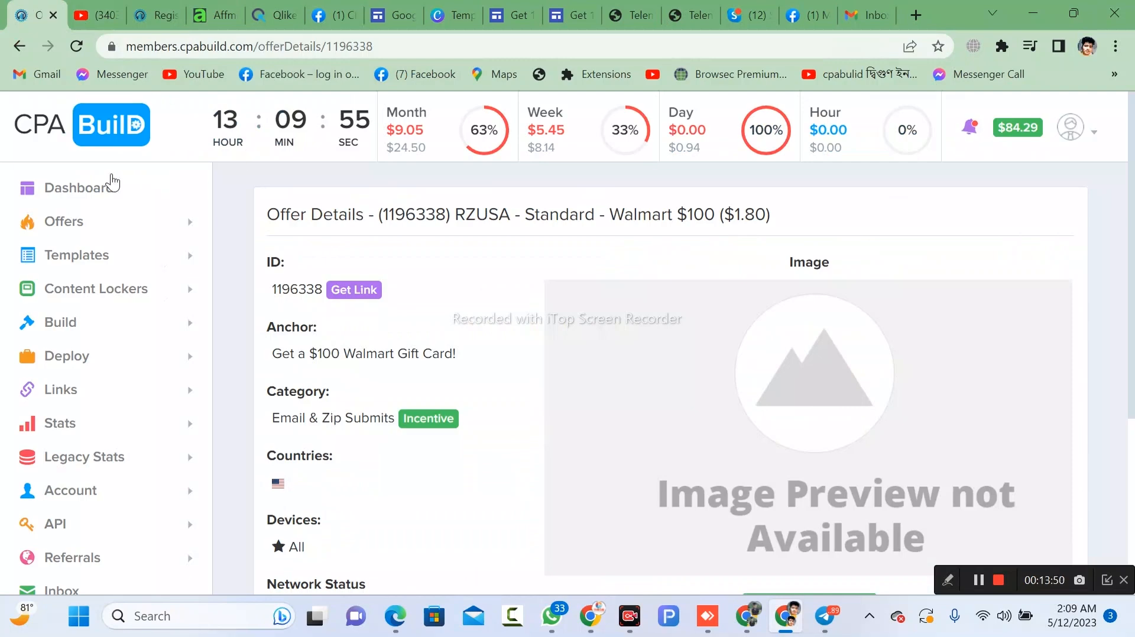
{"action": "left_click", "coordinate": [95, 186]}
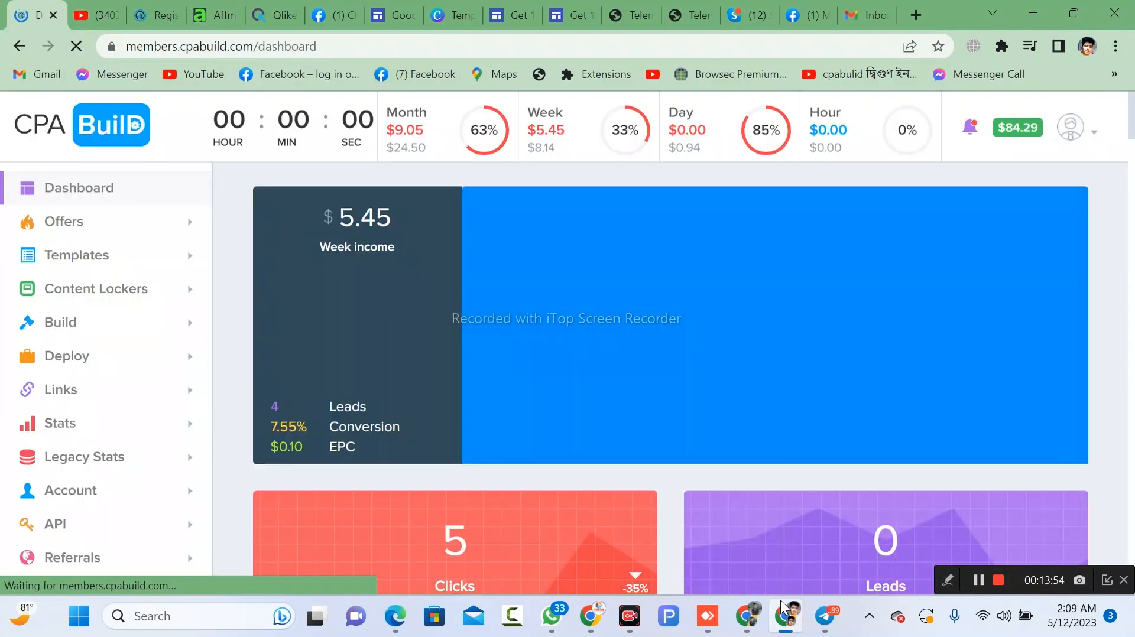
Switch to the other Chrome profile's CPABuild dashboard and examine its weekly income chart, clicks, leads, earnings and EPC.
{"action": "mouse_move", "coordinate": [762, 612]}
{"action": "mouse_move", "coordinate": [735, 491]}
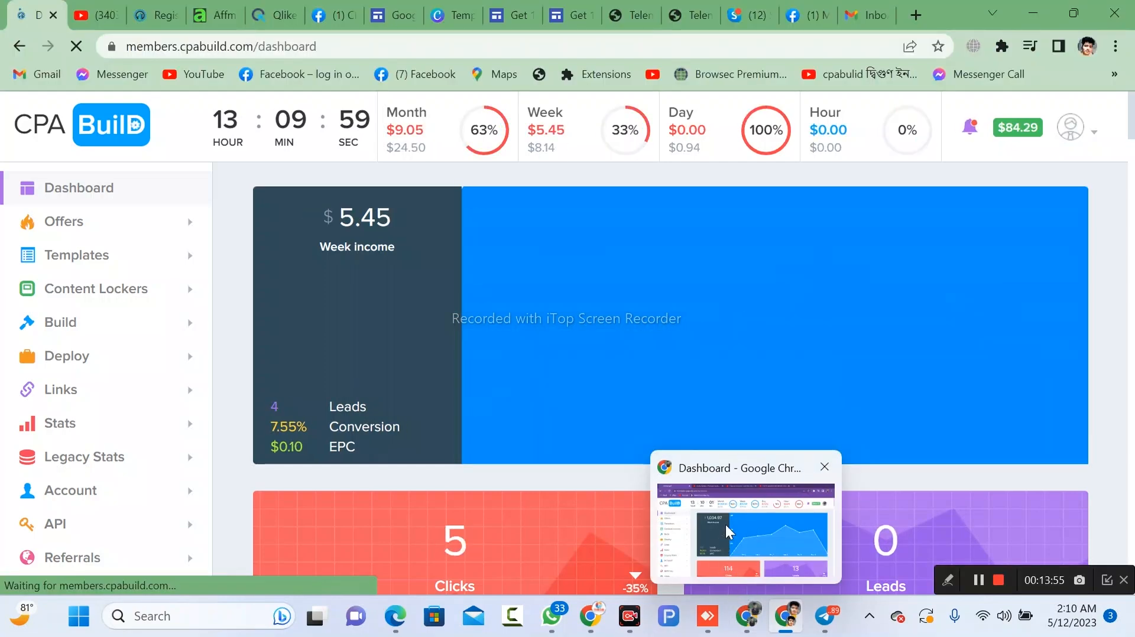
{"action": "left_click", "coordinate": [735, 488]}
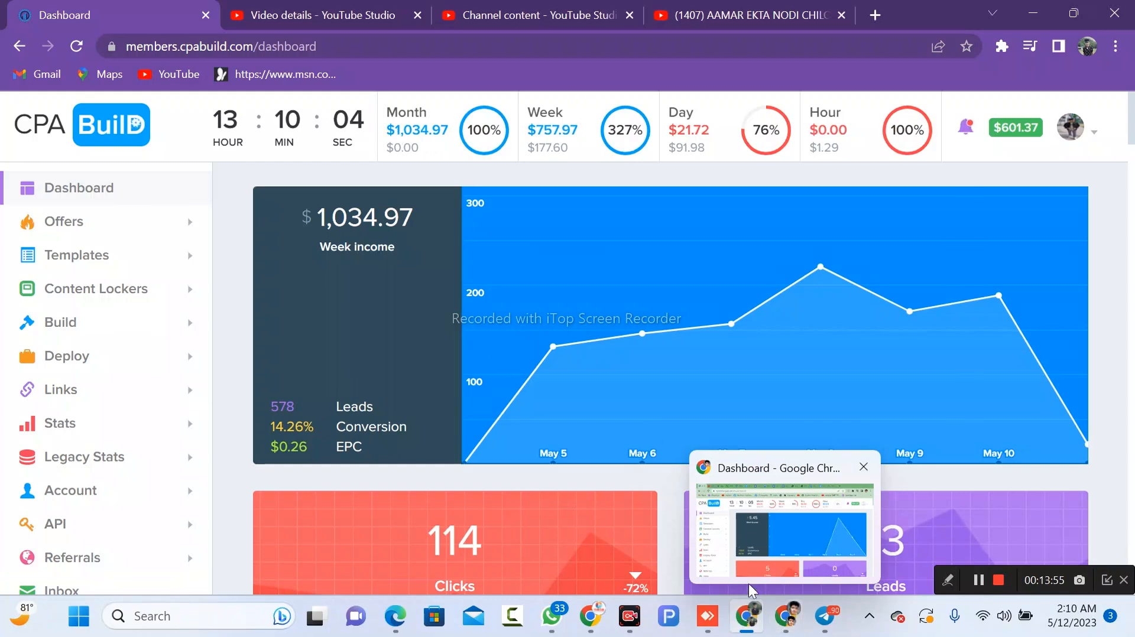
{"action": "mouse_move", "coordinate": [748, 615]}
{"action": "left_click", "coordinate": [751, 561]}
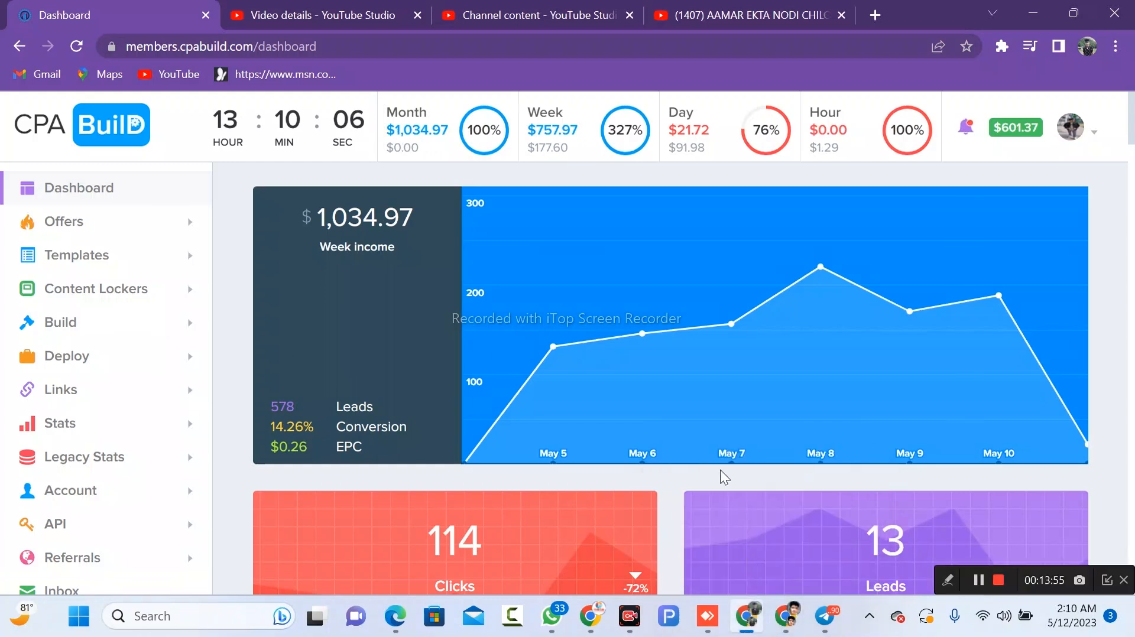
{"action": "scroll", "coordinate": [720, 470], "scroll_direction": "down", "scroll_amount": 3}
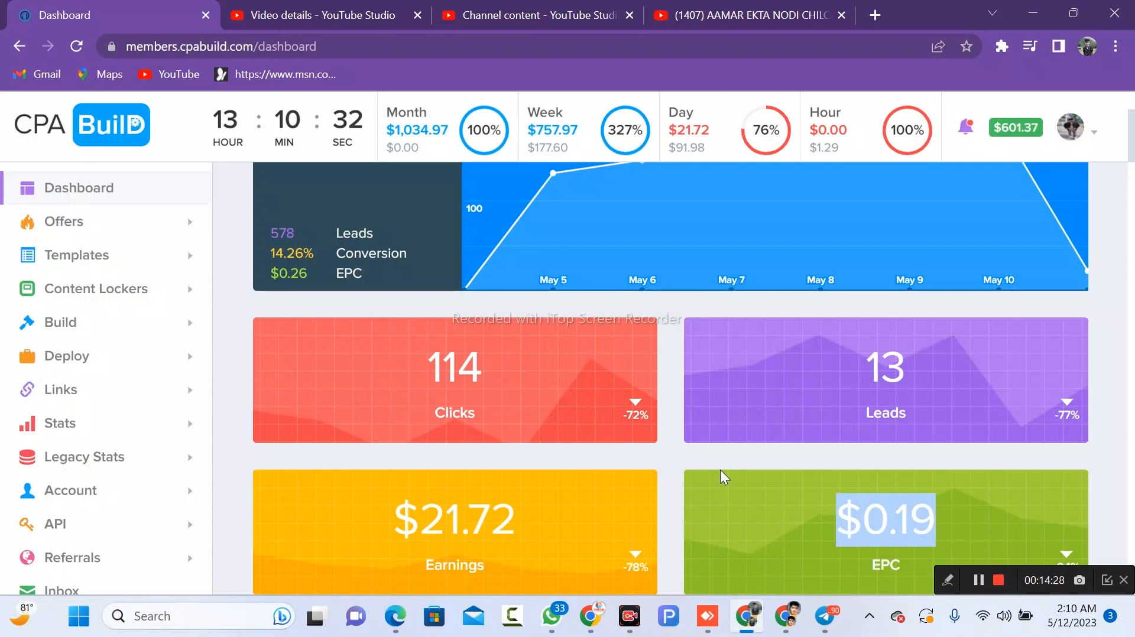
{"action": "scroll", "coordinate": [720, 470], "scroll_direction": "down", "scroll_amount": 2}
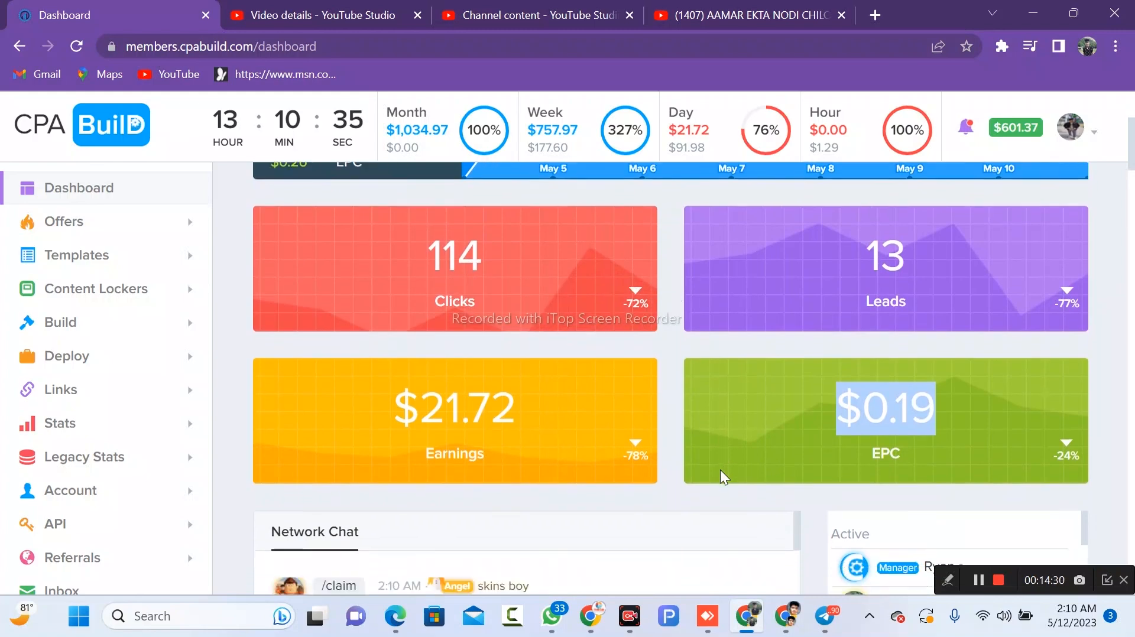
{"action": "scroll", "coordinate": [720, 470], "scroll_direction": "up", "scroll_amount": 4}
{"action": "scroll", "coordinate": [720, 470], "scroll_direction": "up", "scroll_amount": 1}
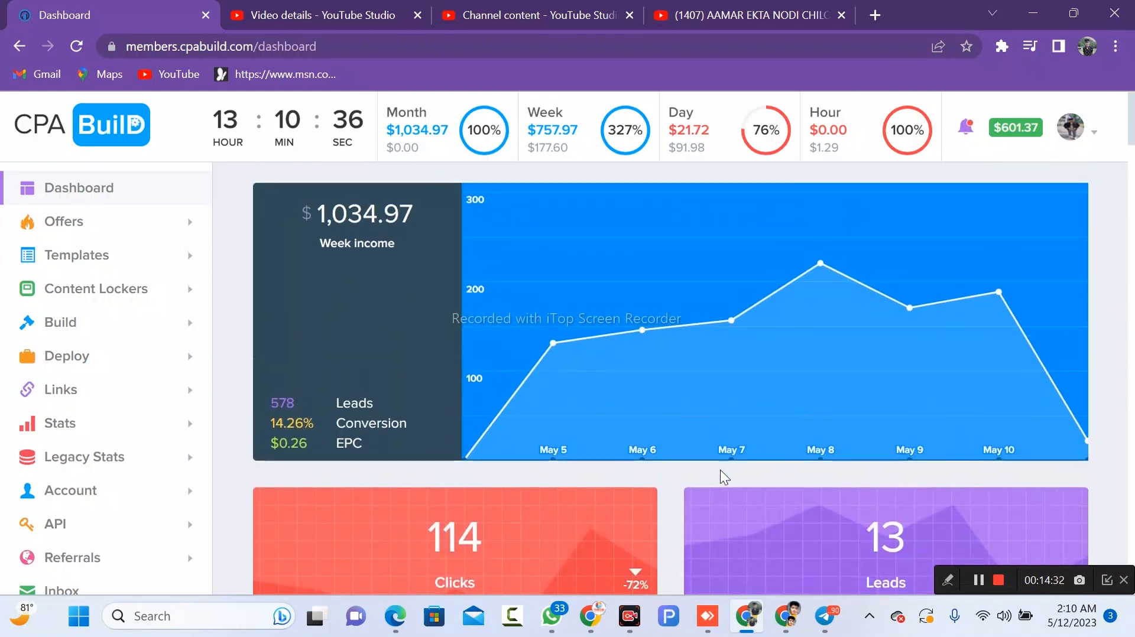
{"action": "scroll", "coordinate": [491, 504], "scroll_direction": "down", "scroll_amount": 3}
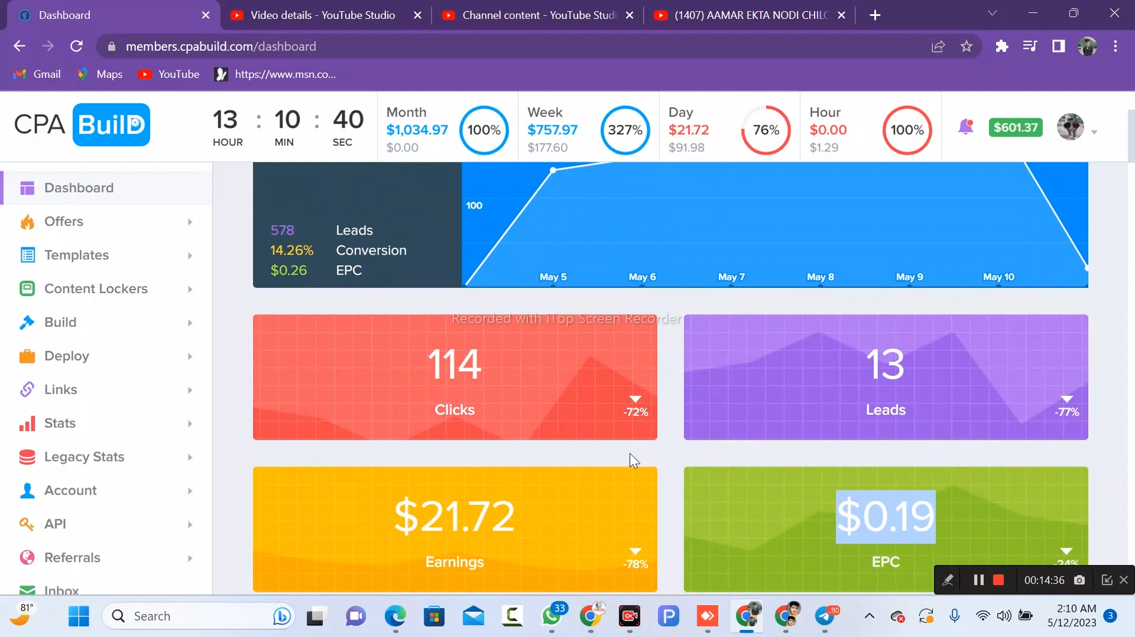
Switch back to the first Chrome profile and open the channel page of the YouTube video in its other tab.
{"action": "left_click", "coordinate": [786, 617]}
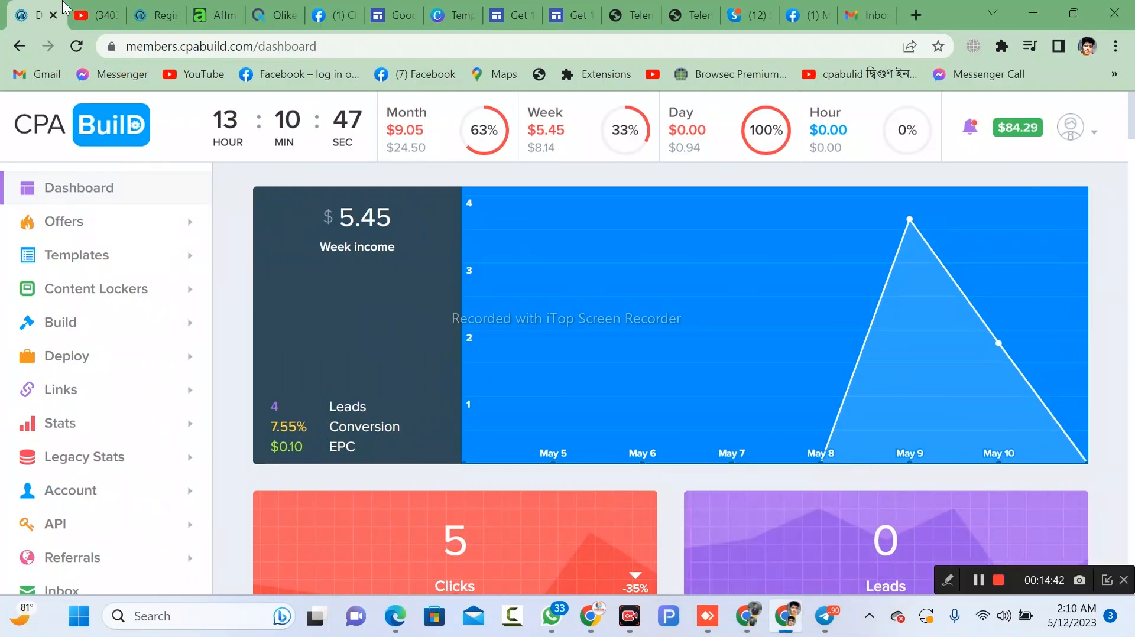
{"action": "left_click", "coordinate": [95, 16]}
{"action": "key", "text": "ctrl+0"}
{"action": "scroll", "coordinate": [317, 302], "scroll_direction": "up", "scroll_amount": 5}
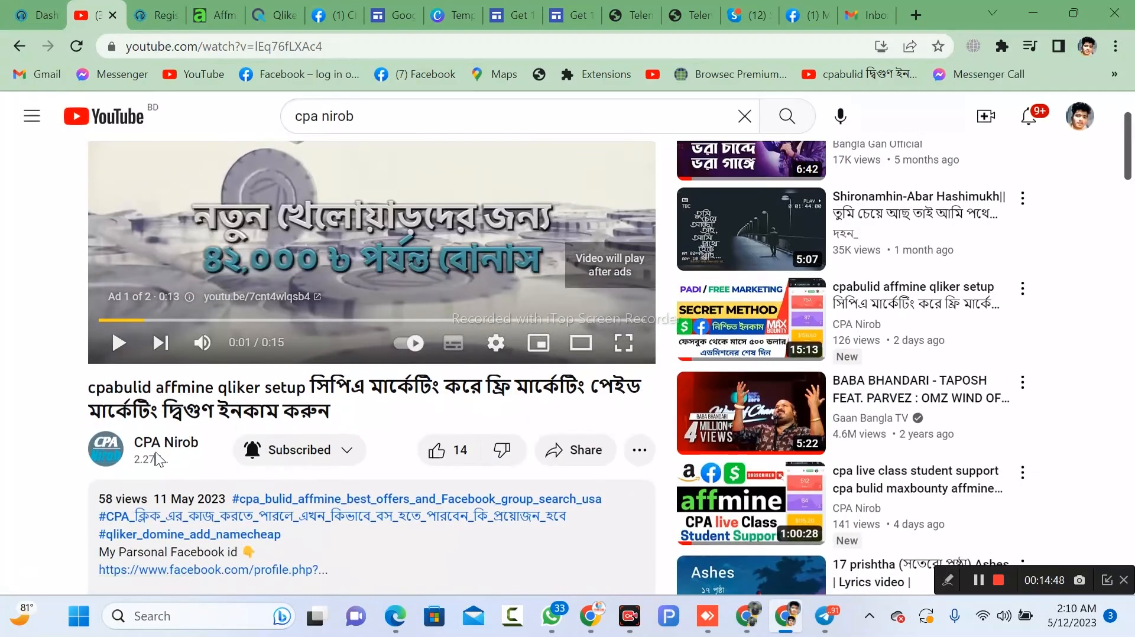
{"action": "left_click", "coordinate": [167, 442]}
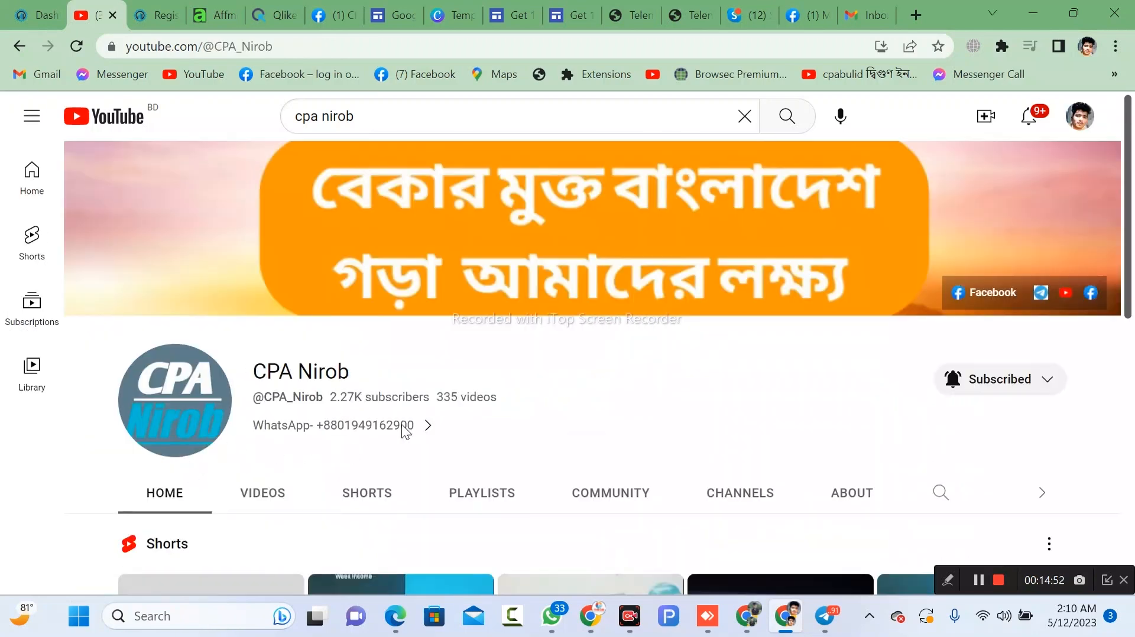
Open the YouTube channel's list of videos and look over the latest uploads.
{"action": "scroll", "coordinate": [374, 393], "scroll_direction": "down", "scroll_amount": 2}
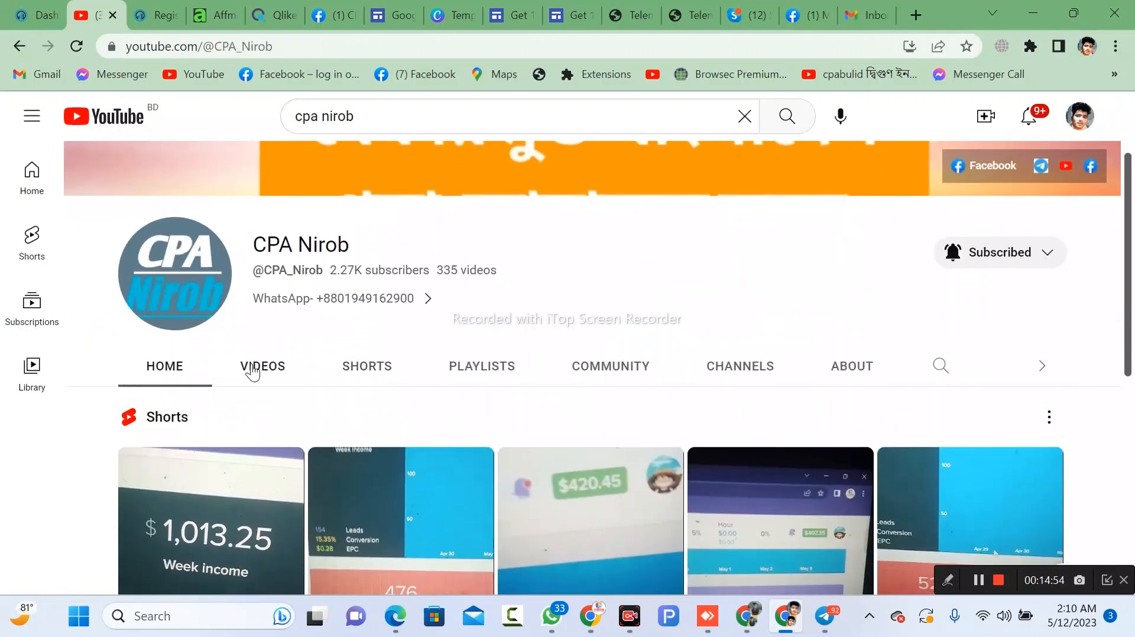
{"action": "left_click", "coordinate": [253, 370]}
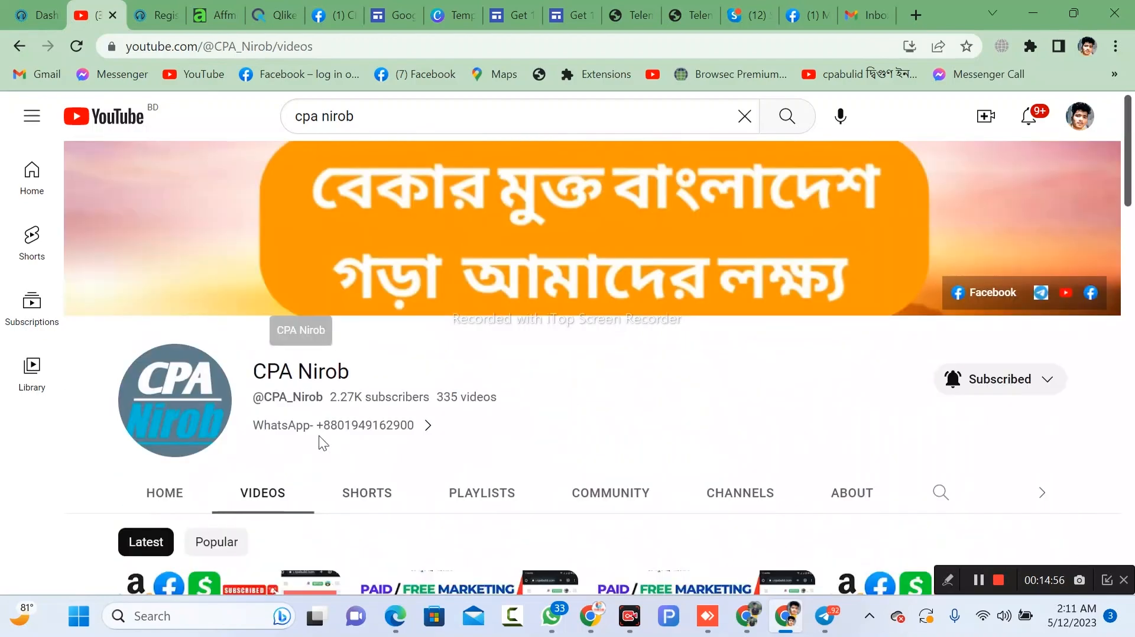
{"action": "scroll", "coordinate": [403, 431], "scroll_direction": "down", "scroll_amount": 4}
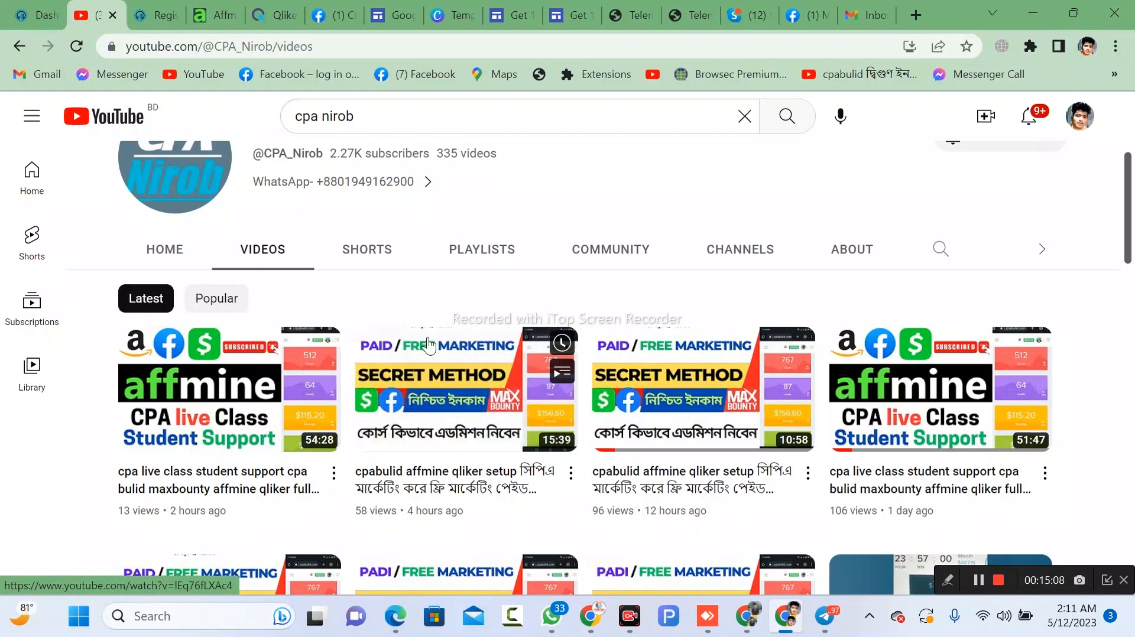
{"action": "scroll", "coordinate": [476, 411], "scroll_direction": "up", "scroll_amount": 4}
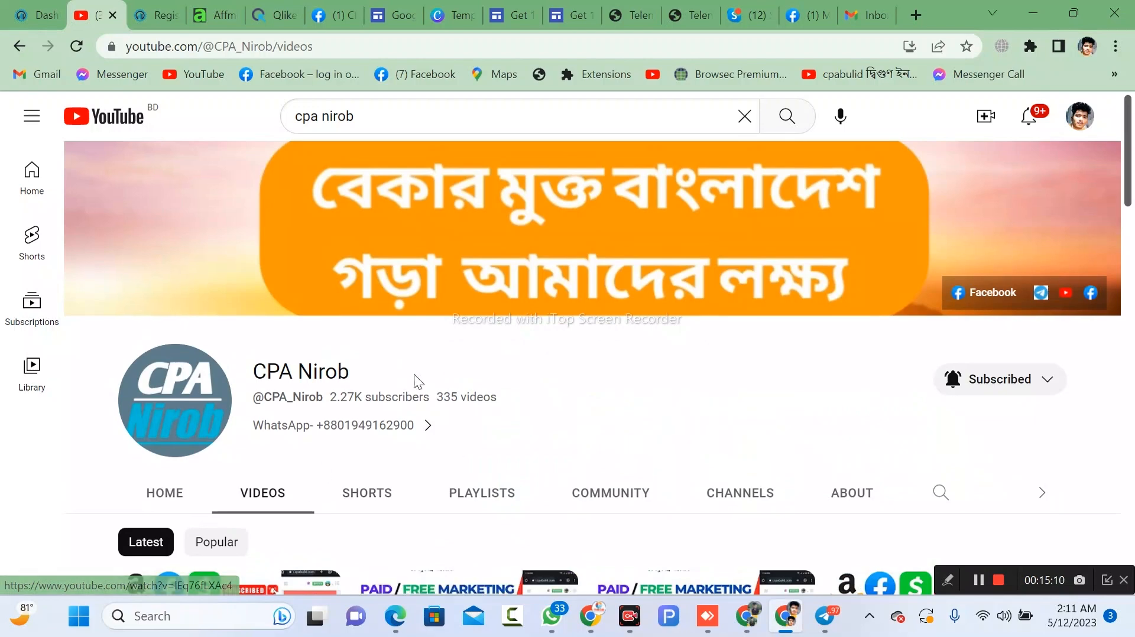